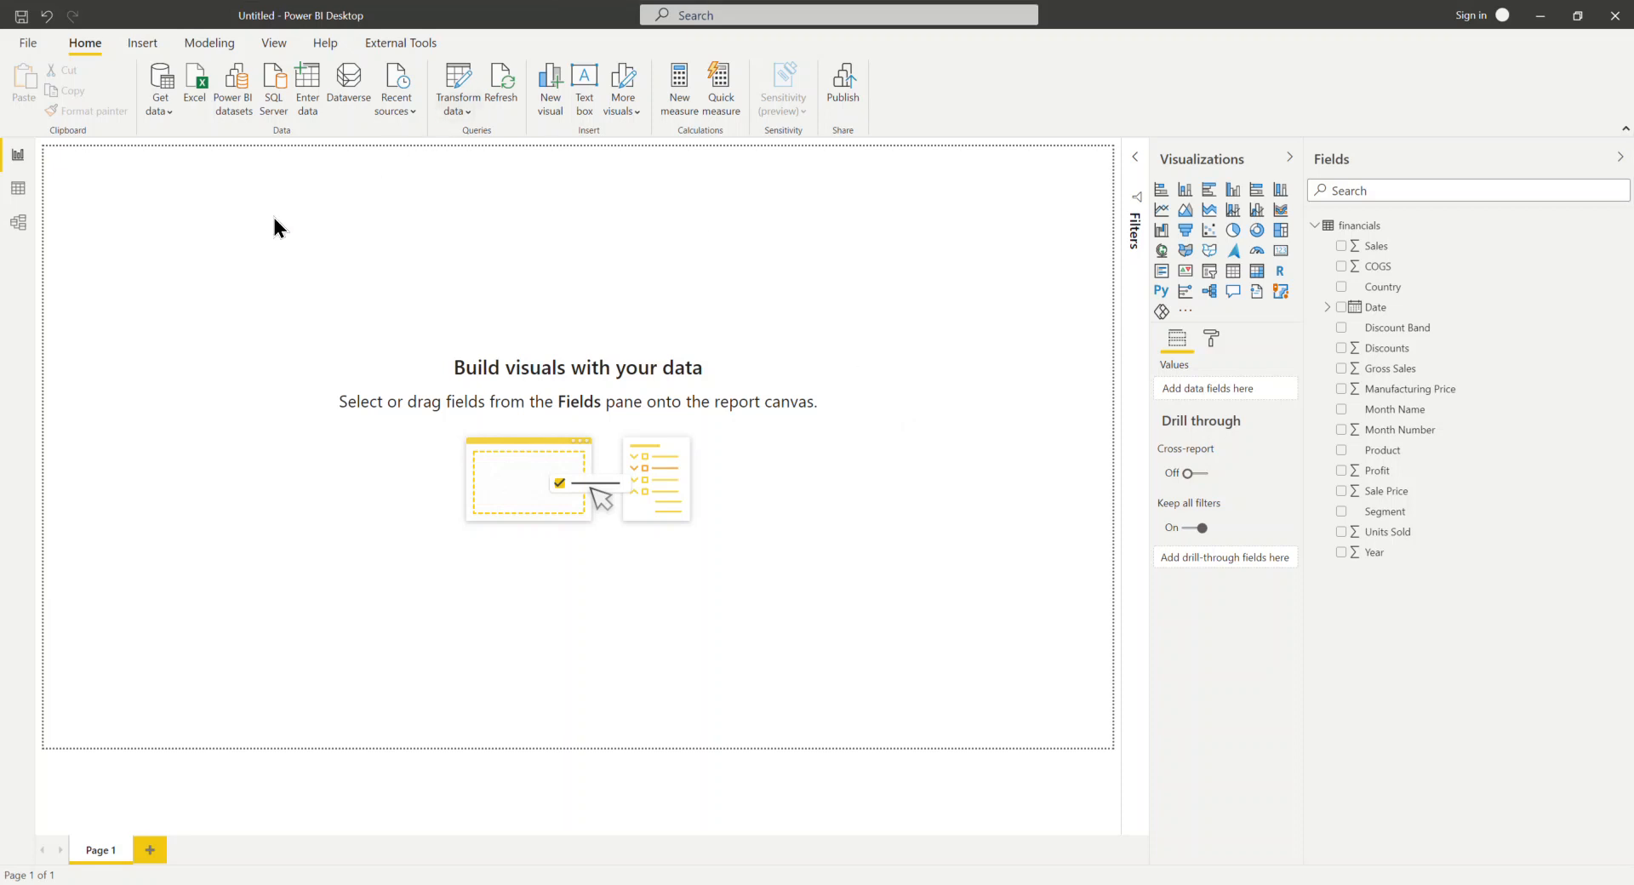
Look through the Data and Model views of the financials dataset and return to the Report view
left_click(19, 190)
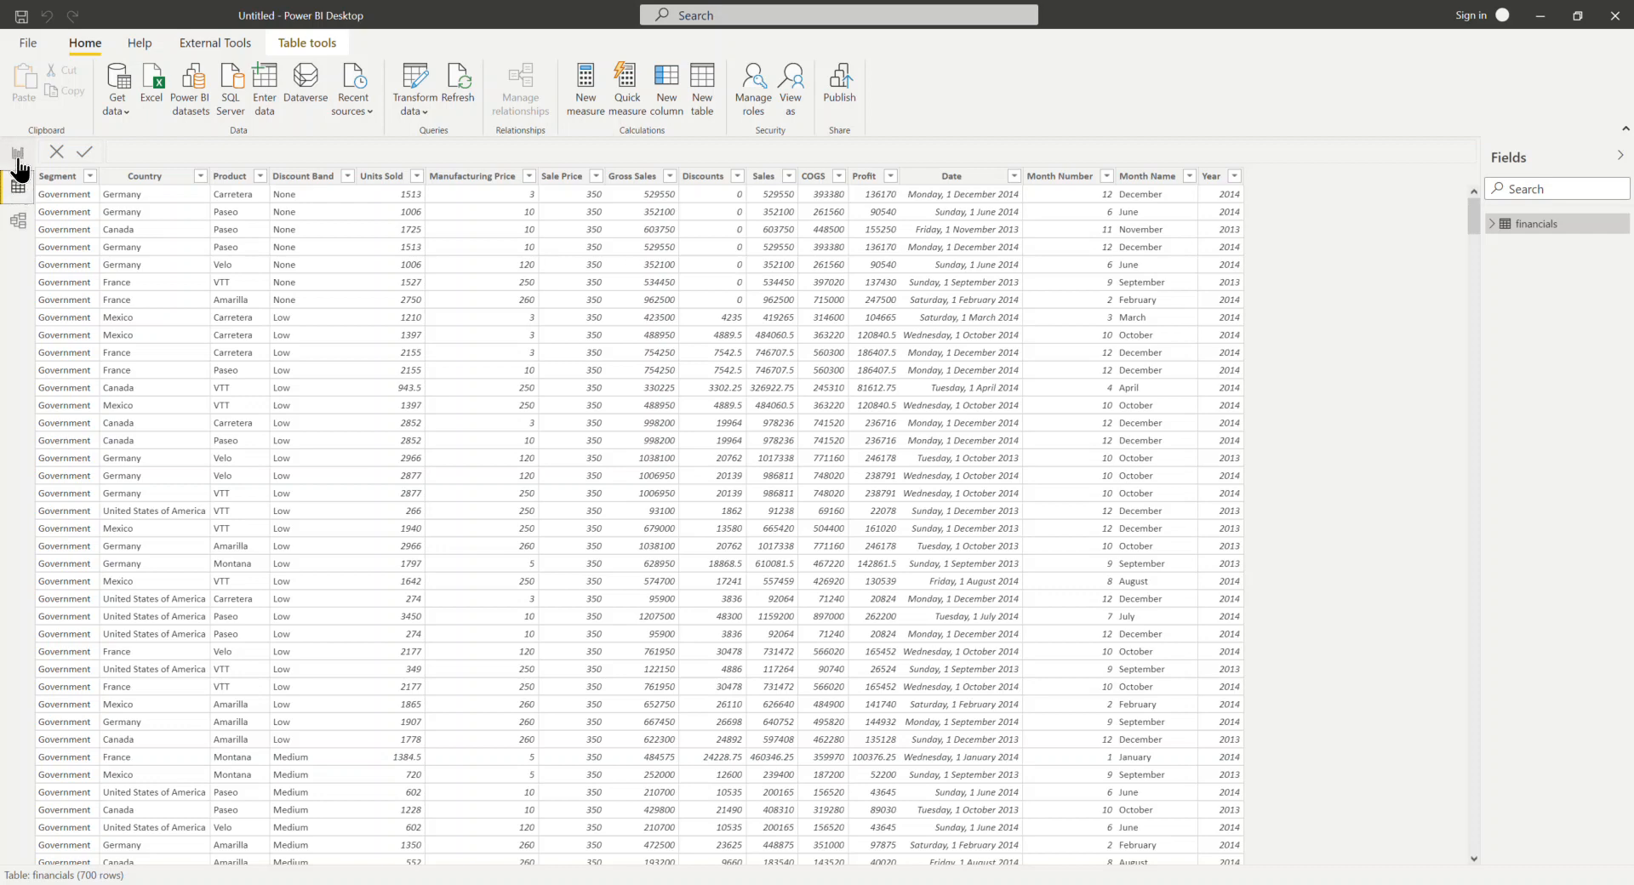
left_click(18, 155)
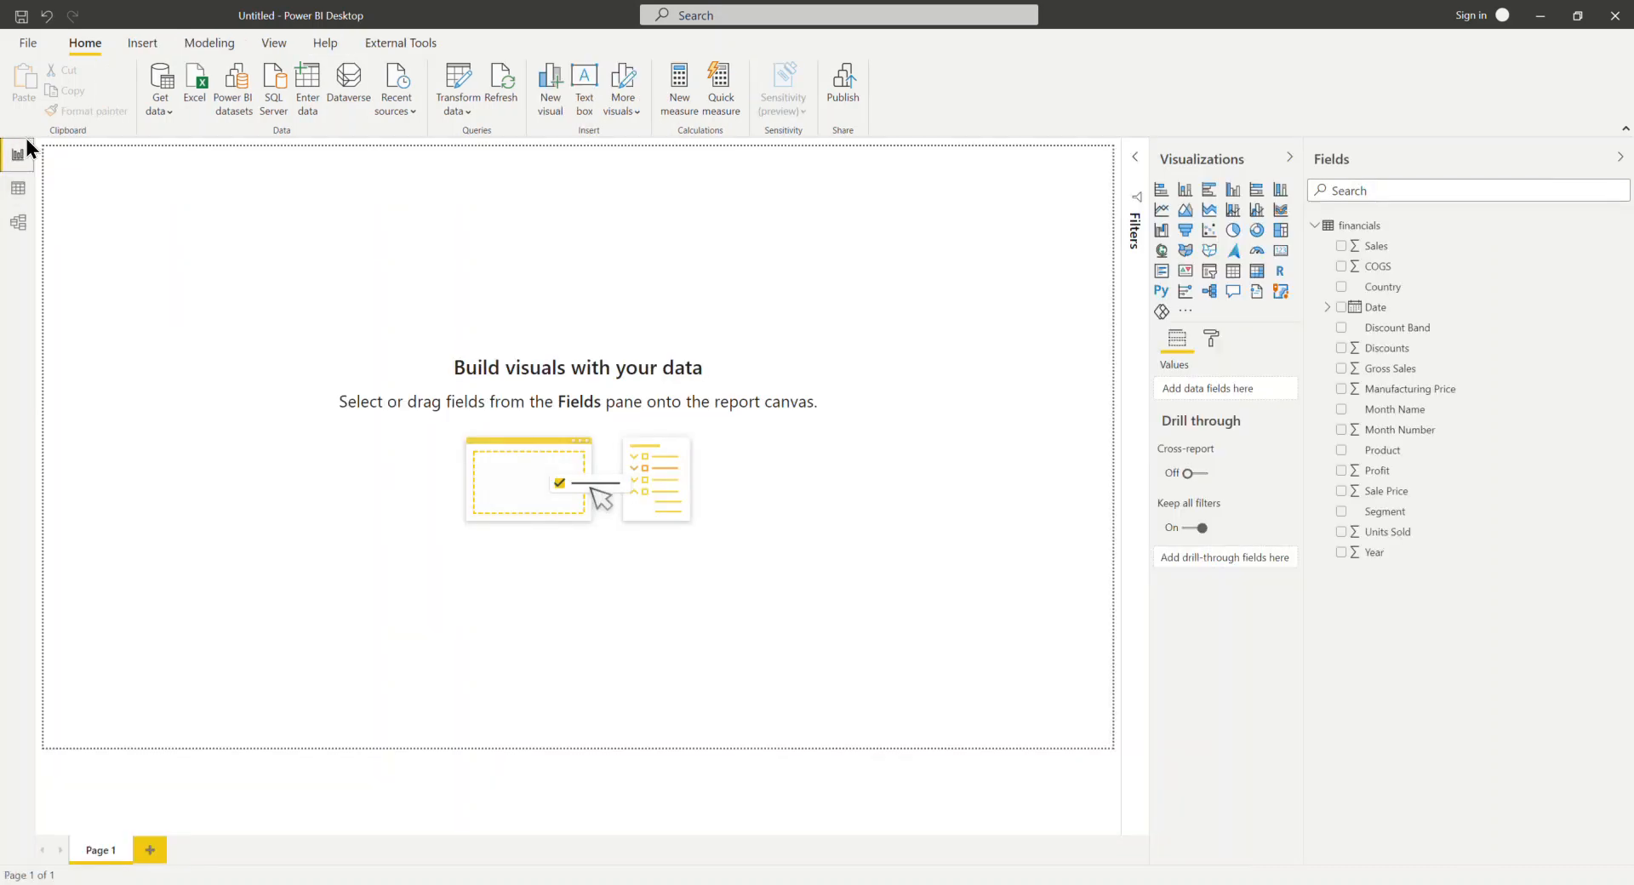
left_click(21, 194)
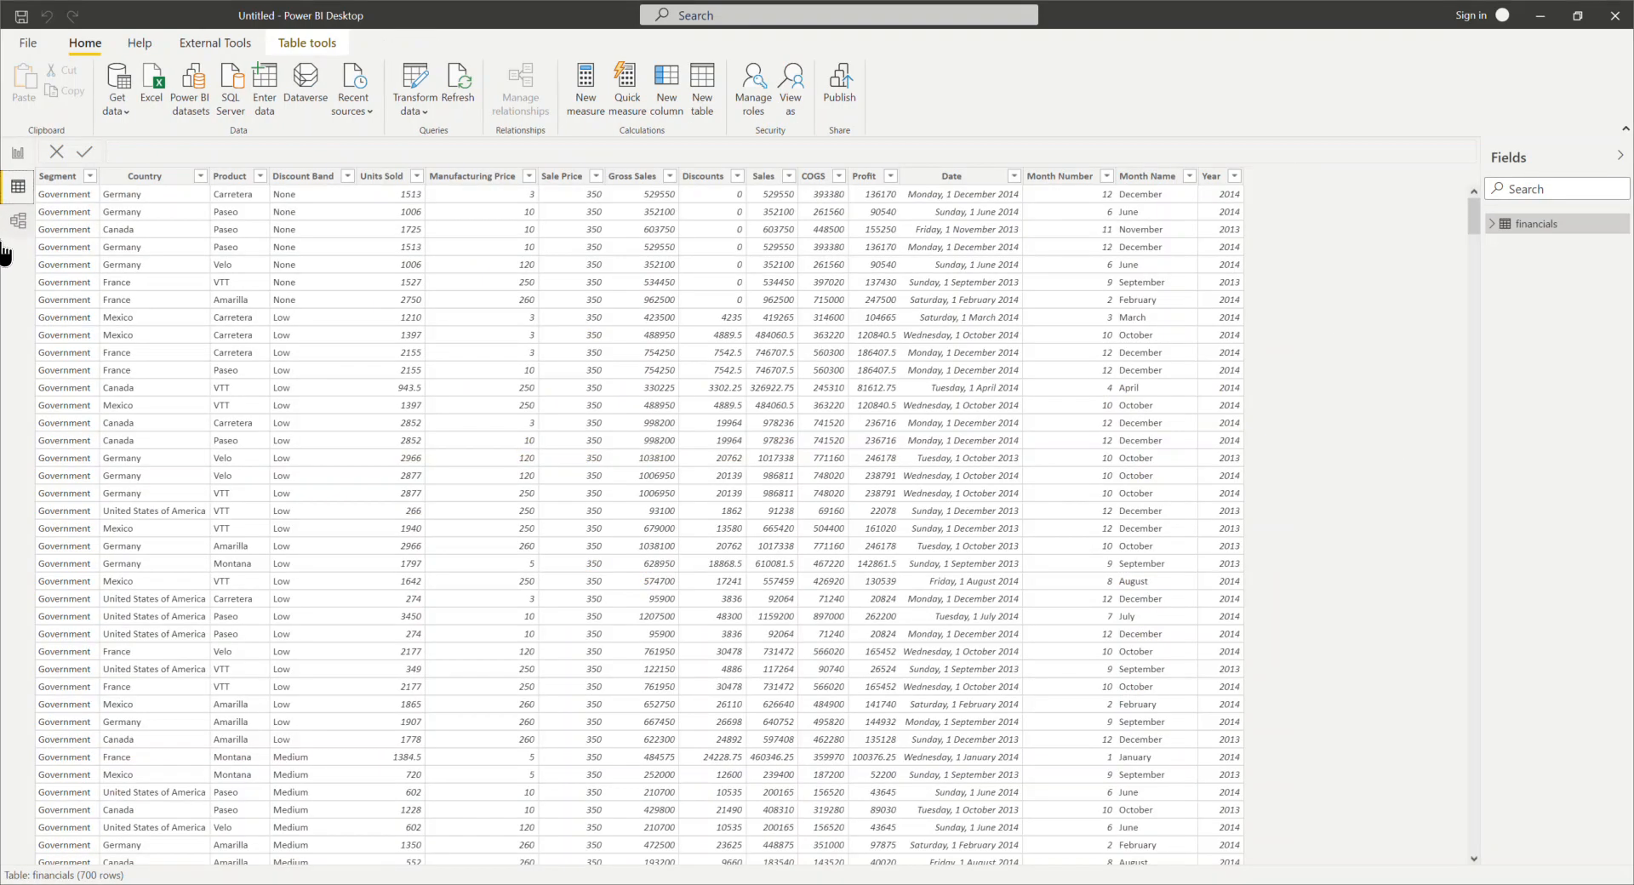
left_click(19, 222)
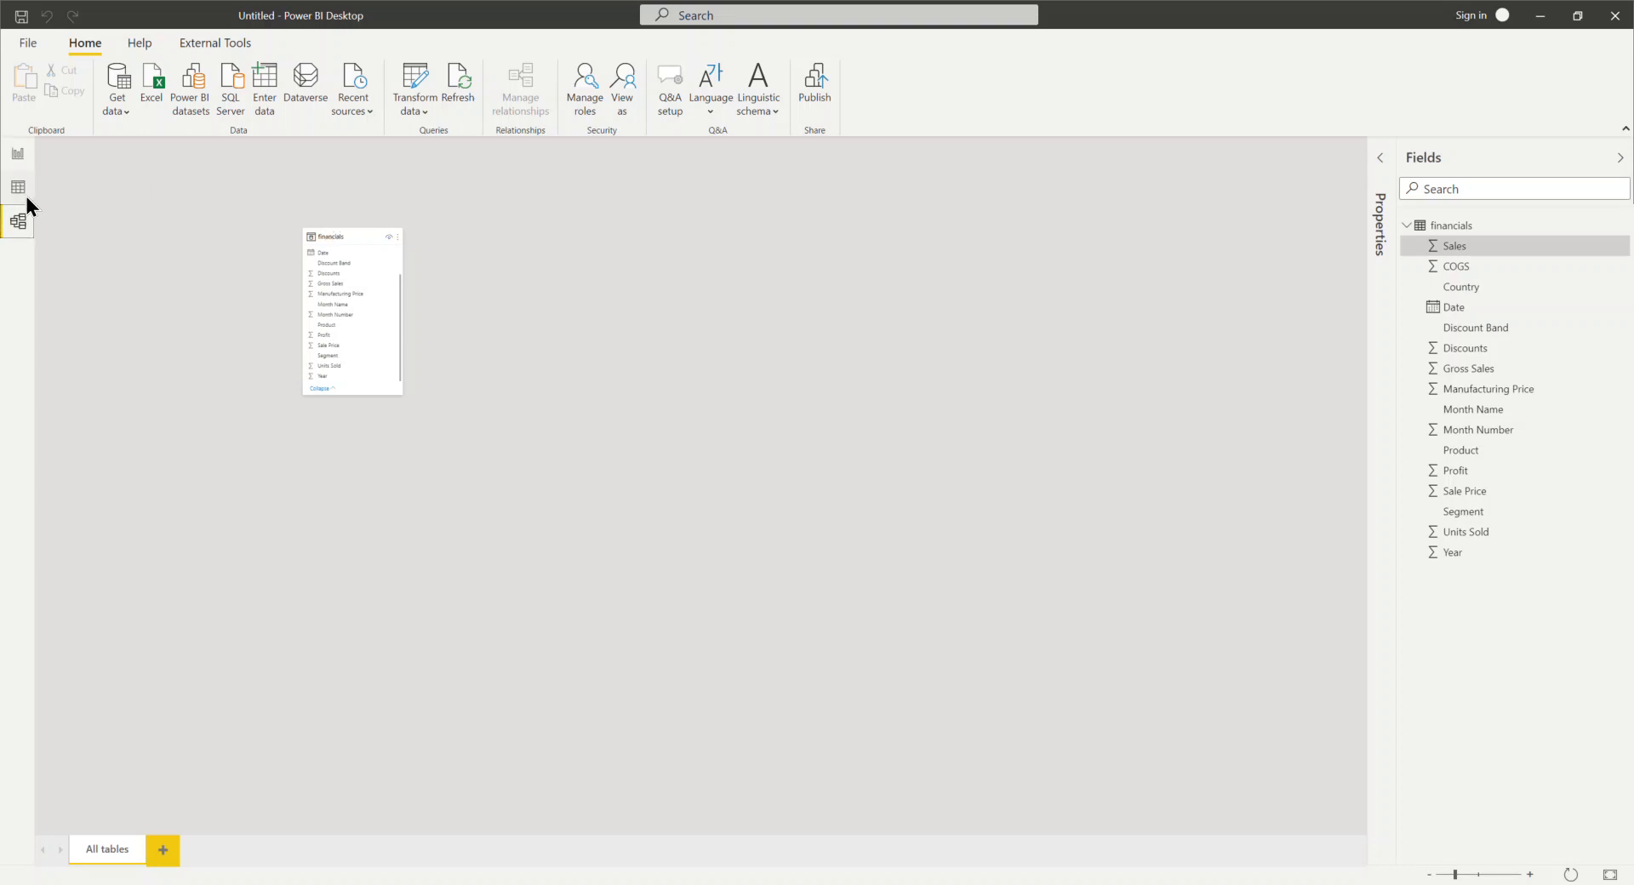
left_click(17, 154)
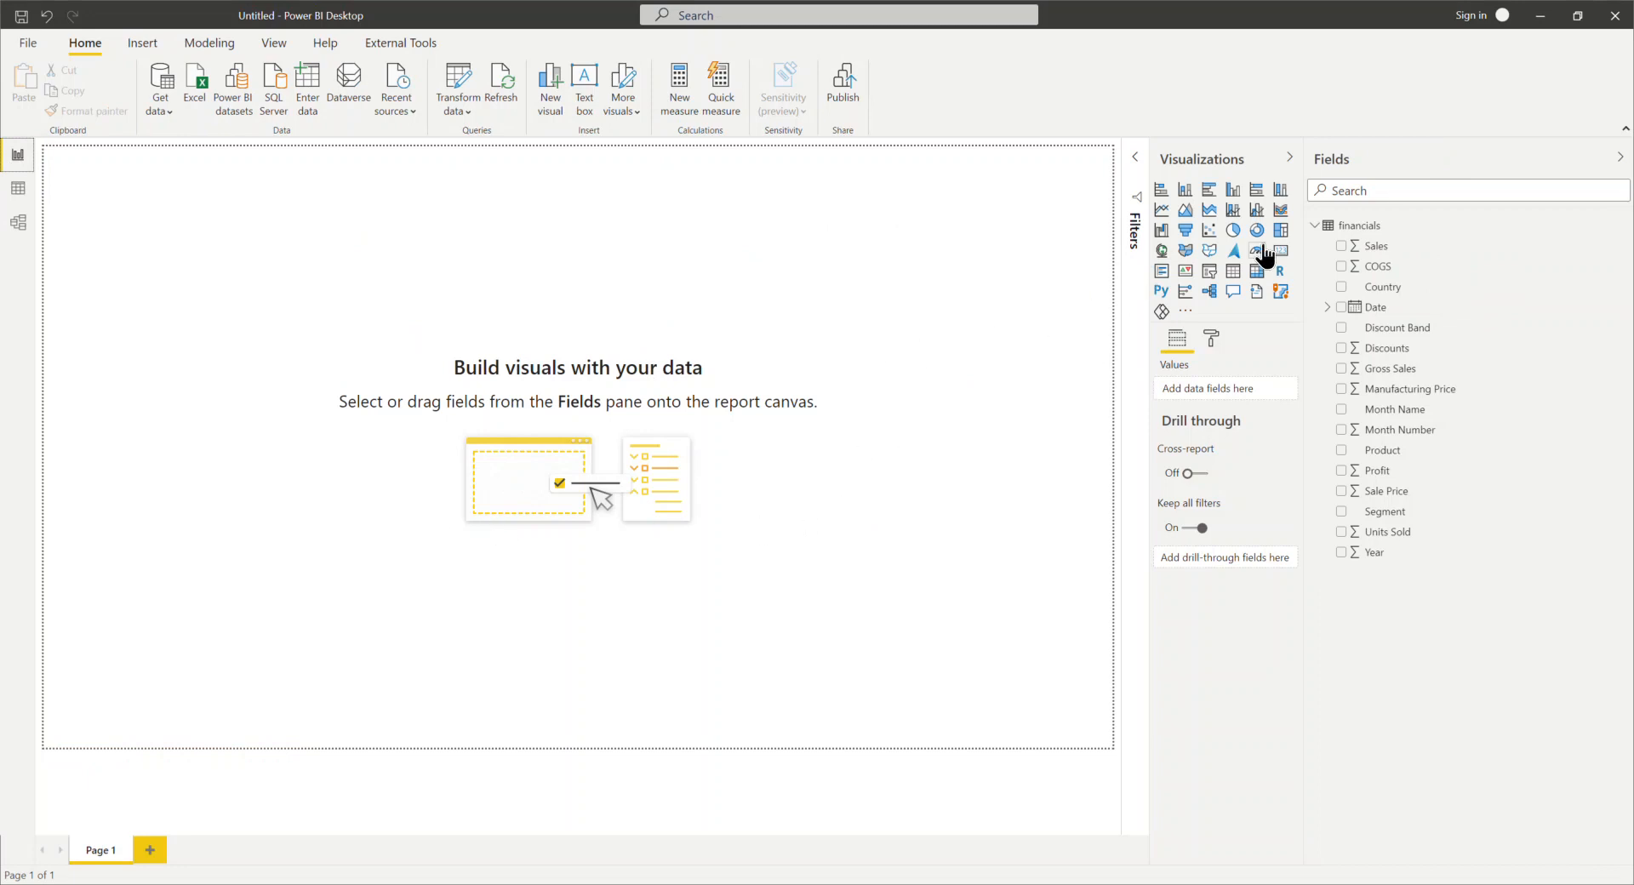
Open the Data view, expand the financials table's field list and look through its rows
left_click(18, 189)
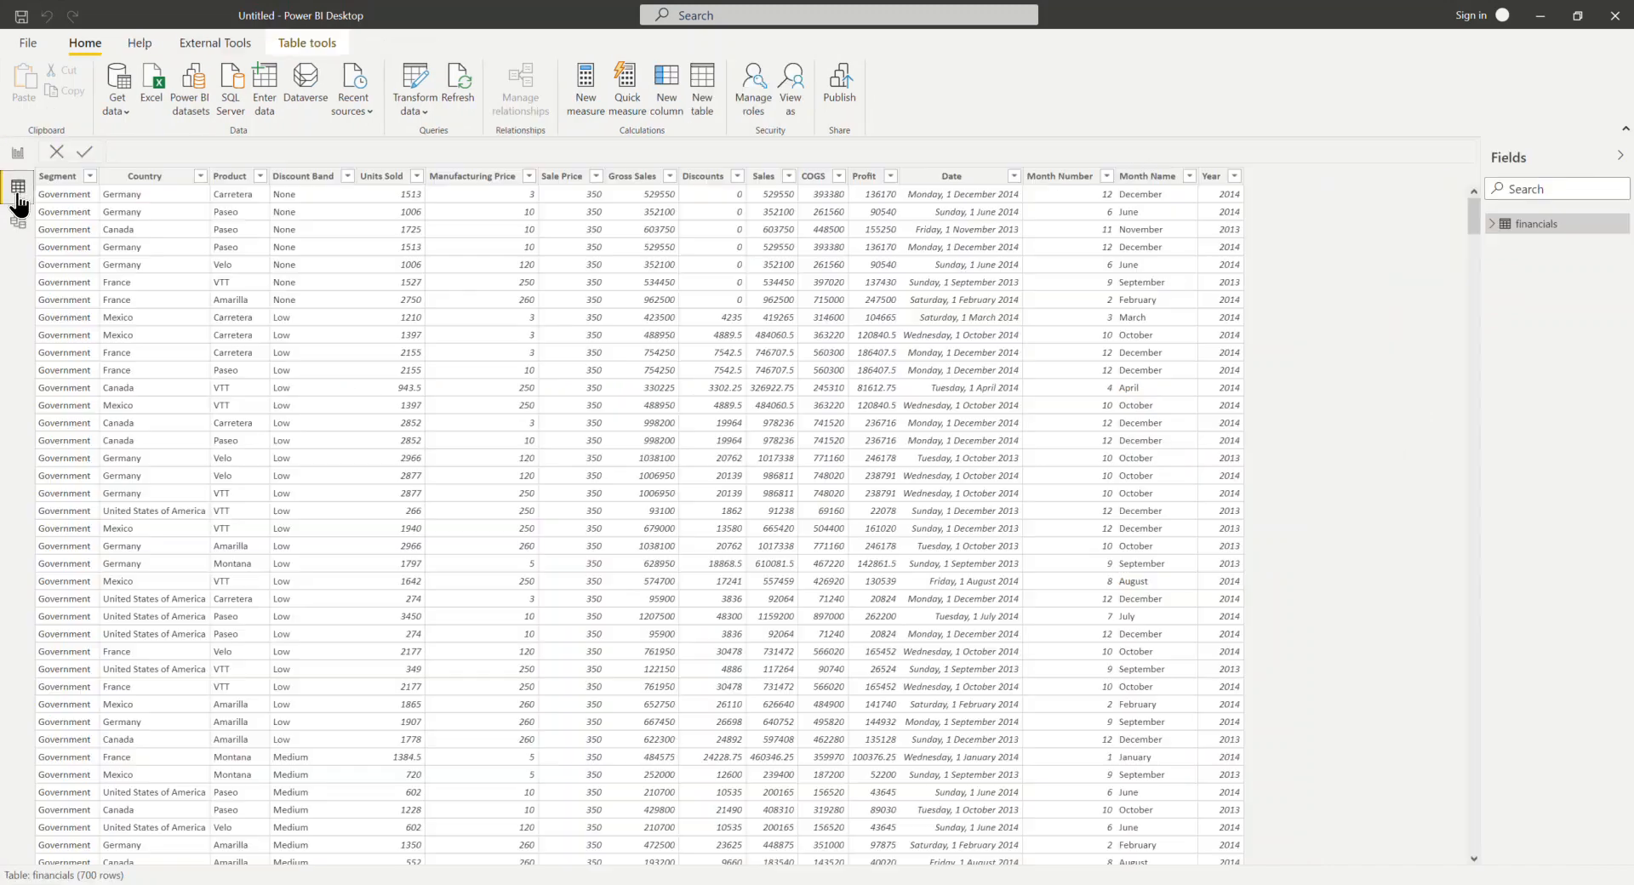
left_click(1492, 224)
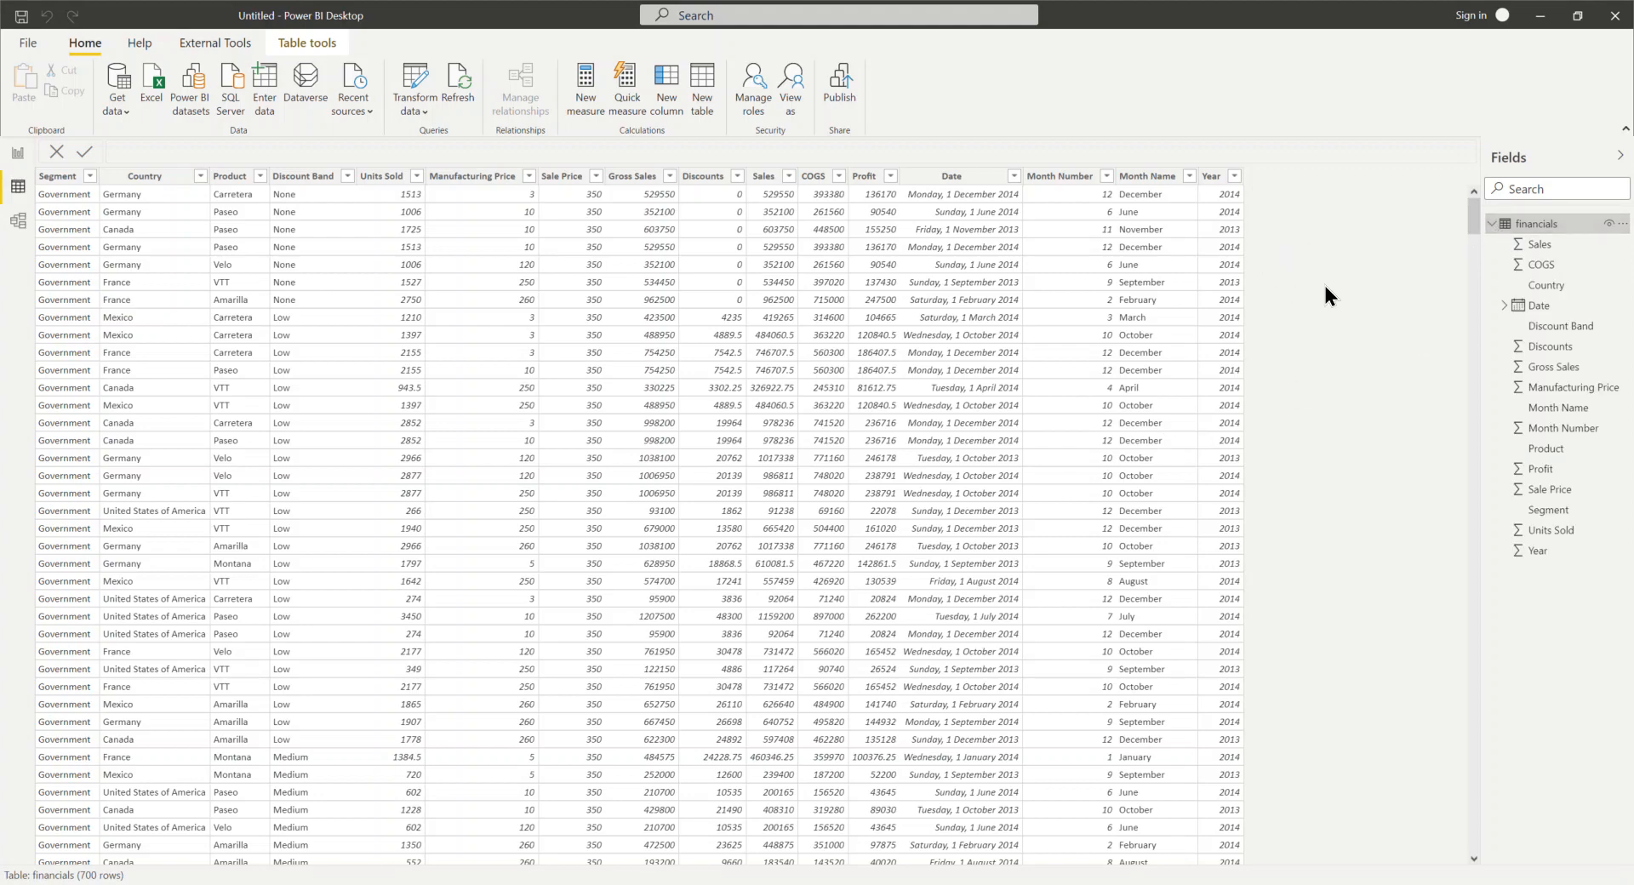
scroll(463, 269, "down", 8)
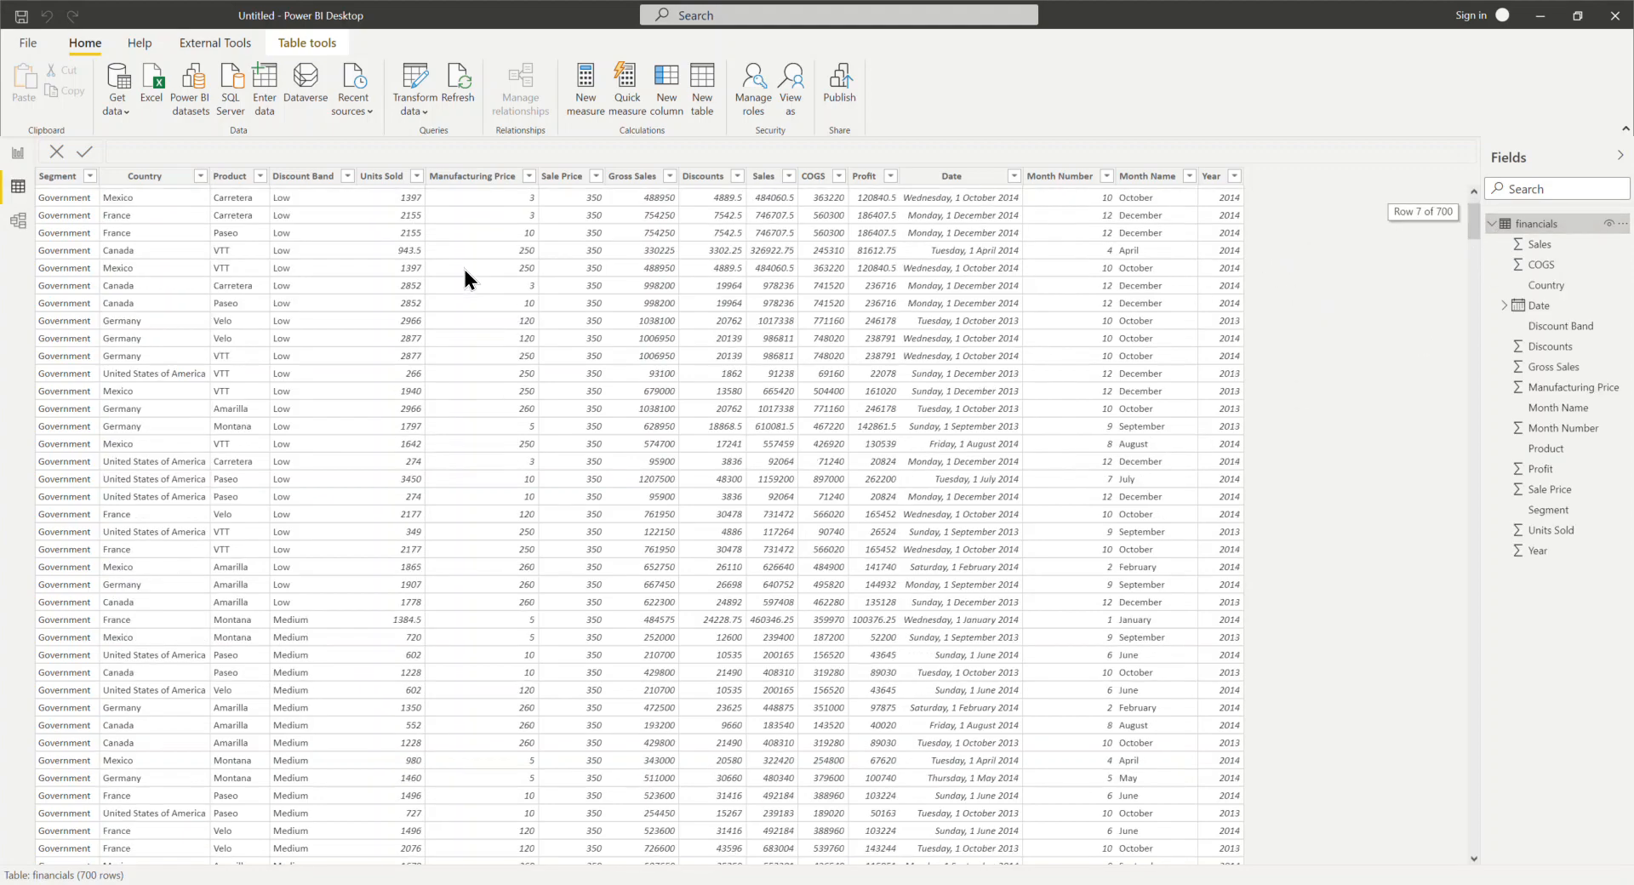
scroll(1164, 456, "up", 8)
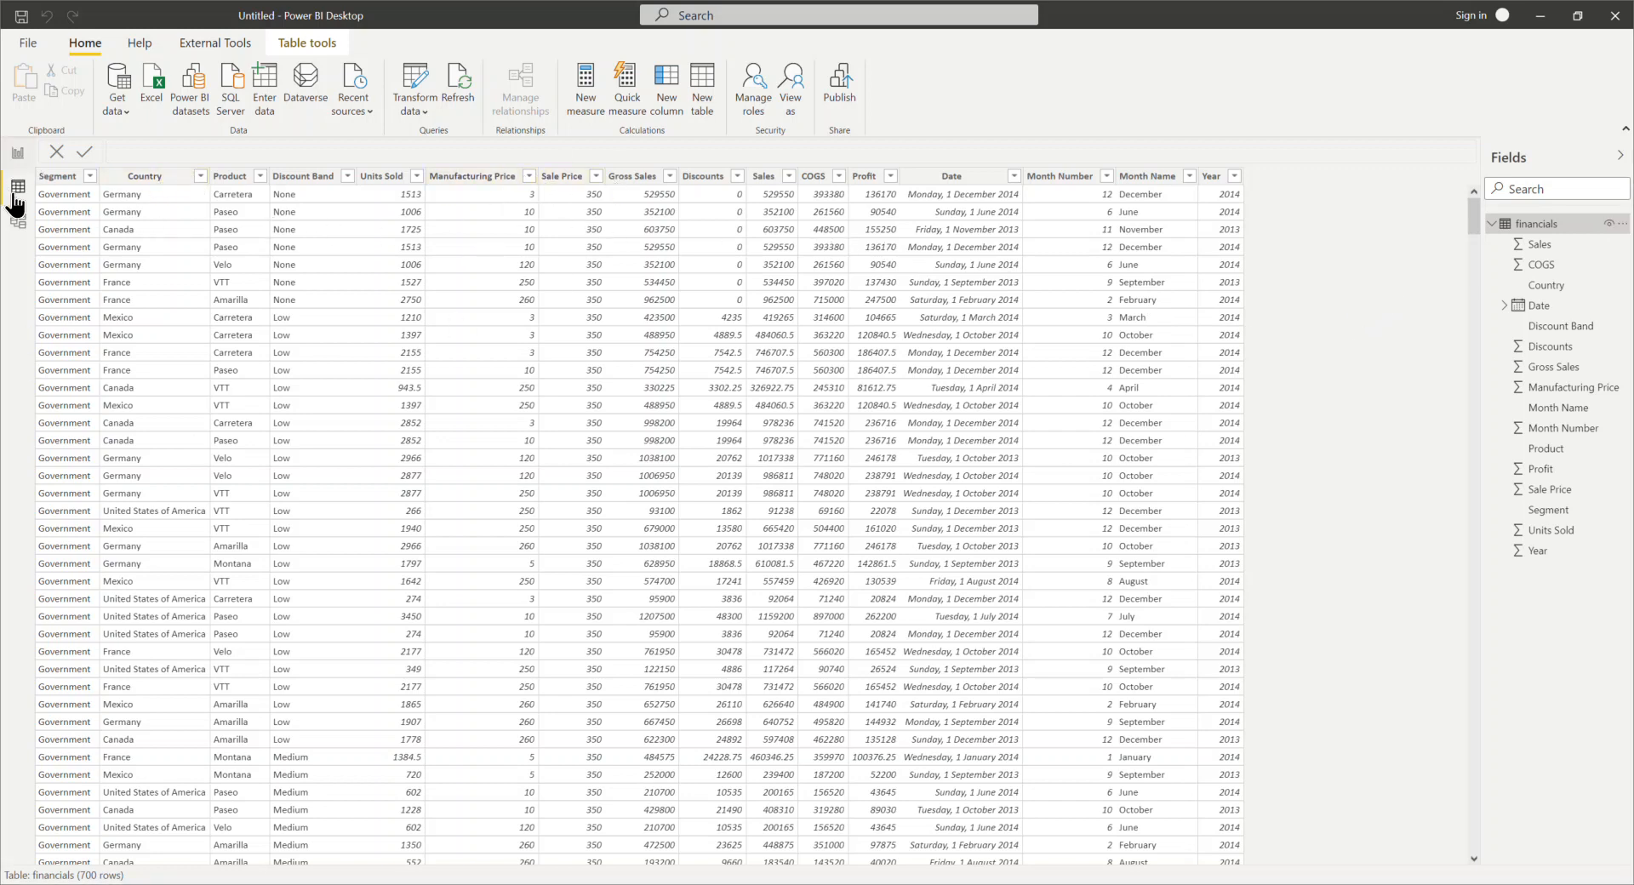
Examine the table-level settings of the financials table, including its name, and select the table in the field list
left_click(17, 154)
left_click(16, 189)
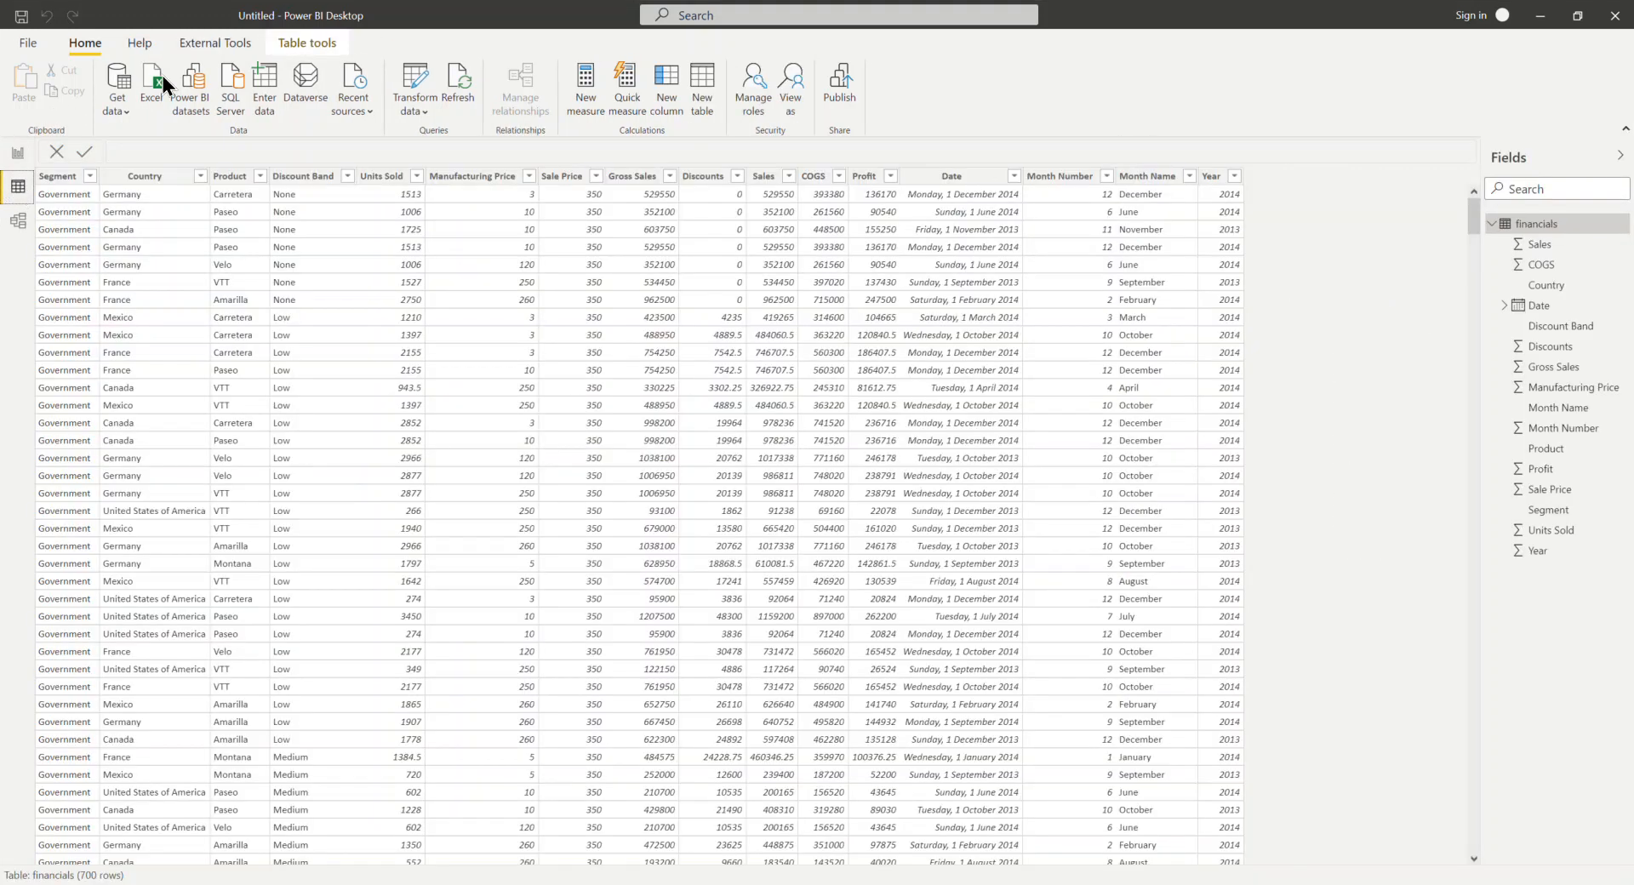
left_click(304, 45)
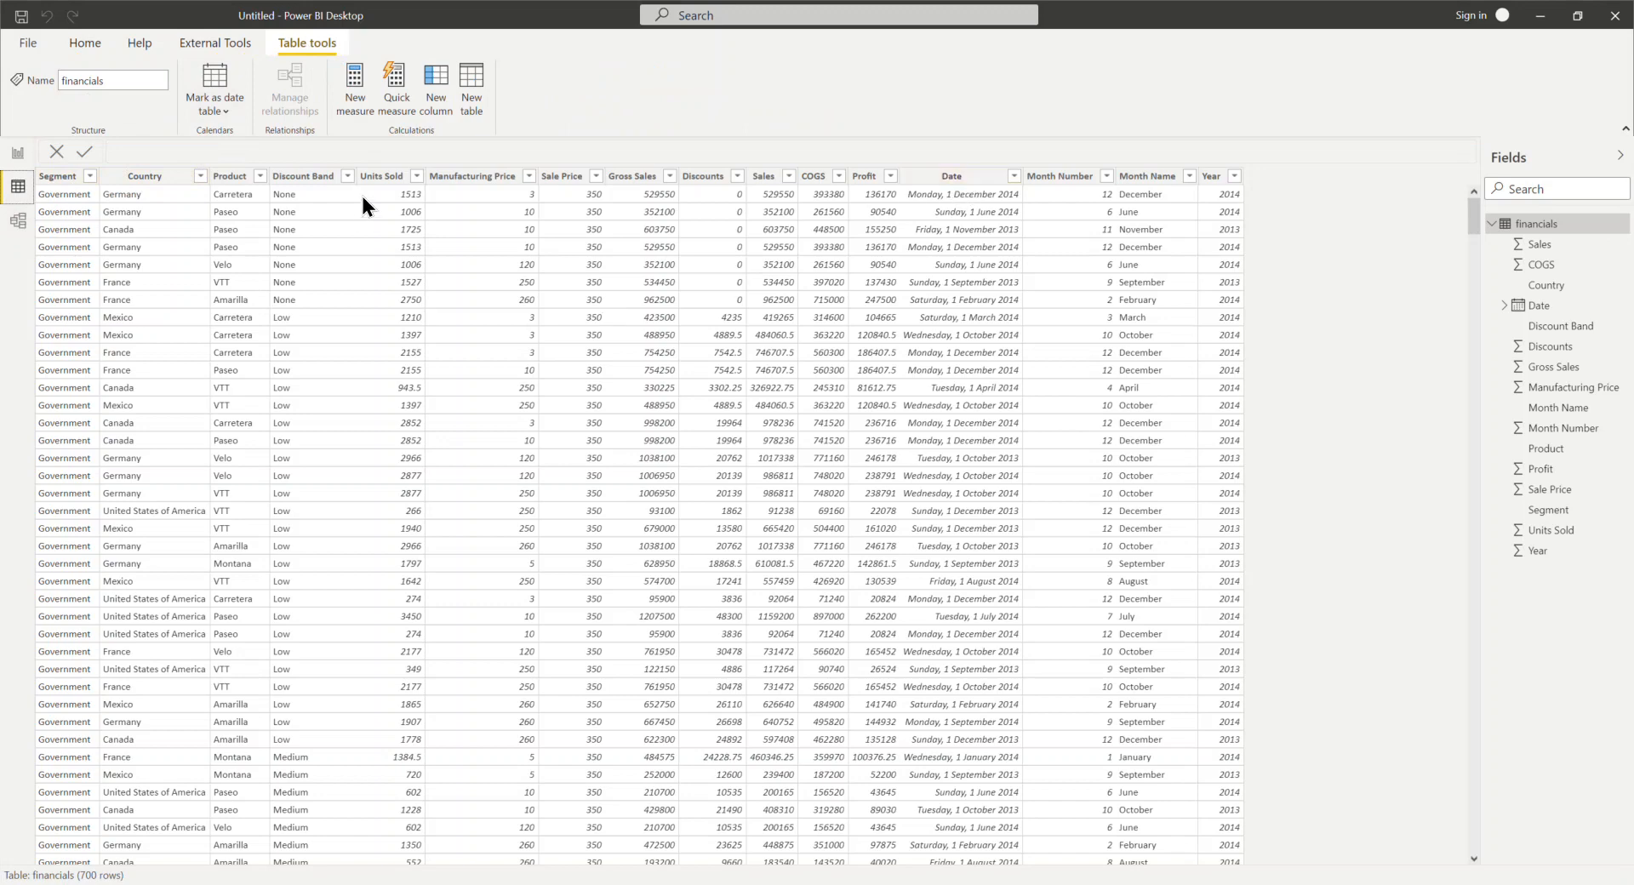
left_click(467, 178)
left_click(320, 46)
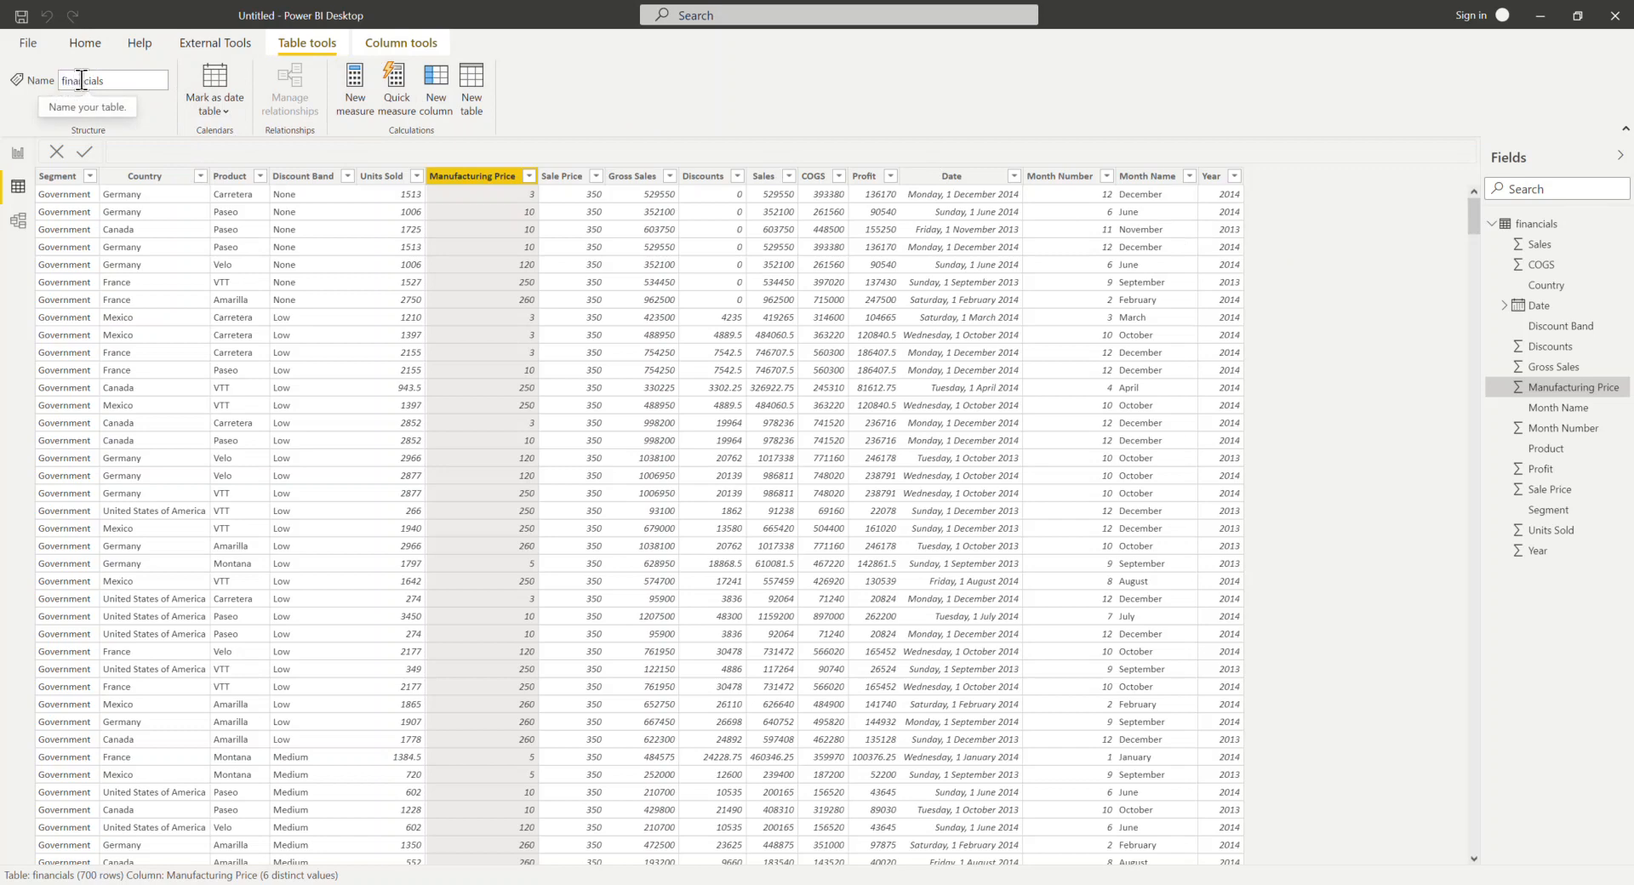
left_click_drag(141, 80, 14, 75)
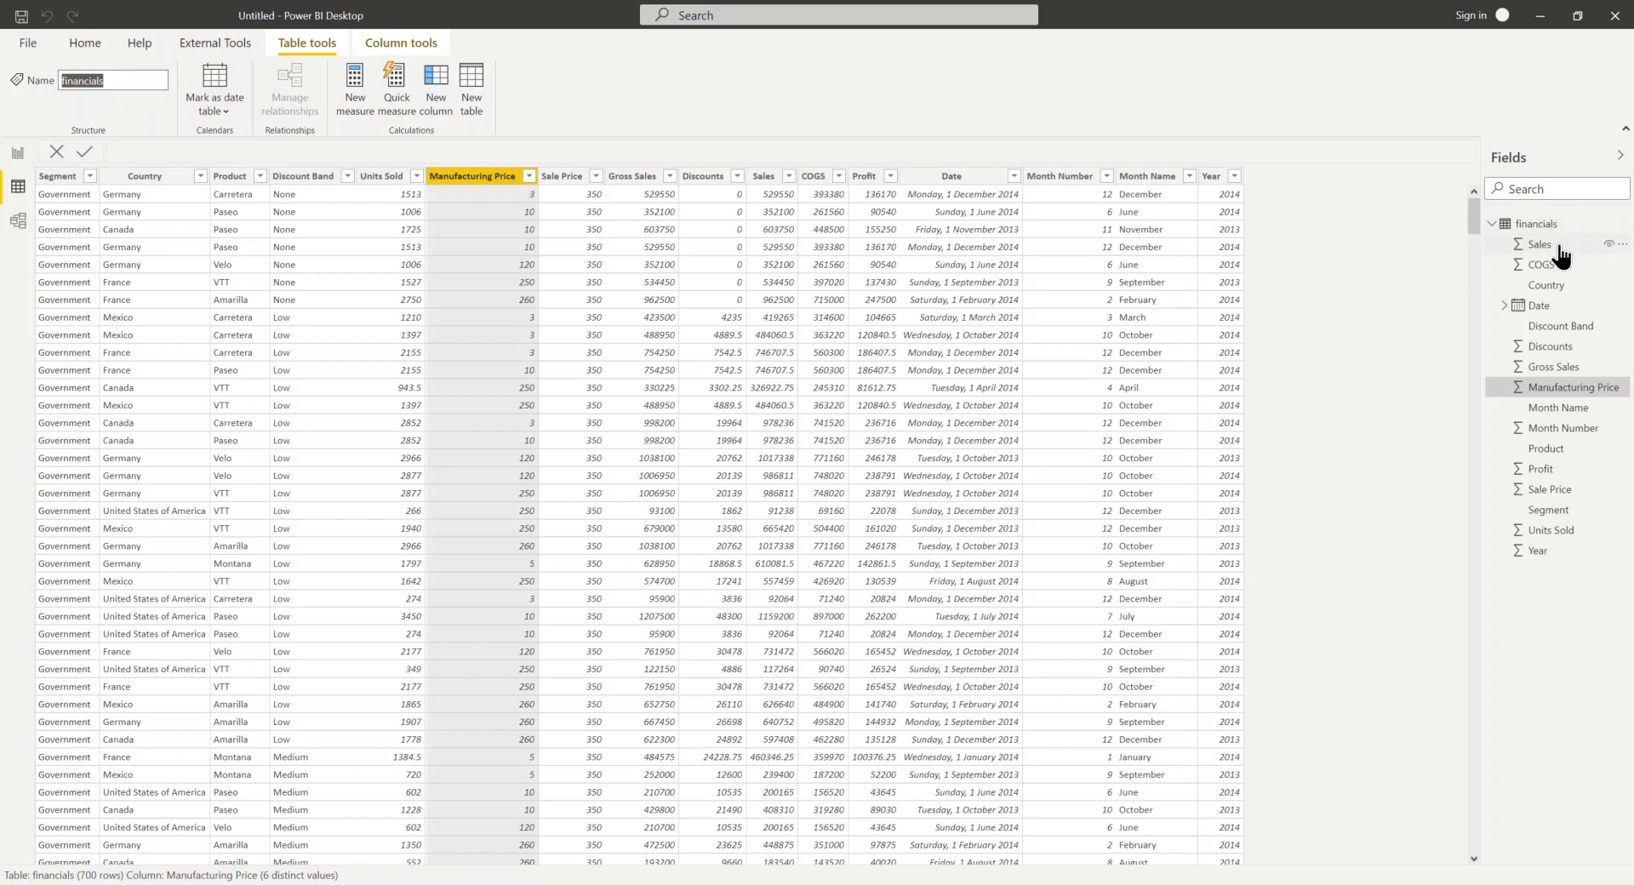
mouse_move(1562, 228)
left_click(1519, 223)
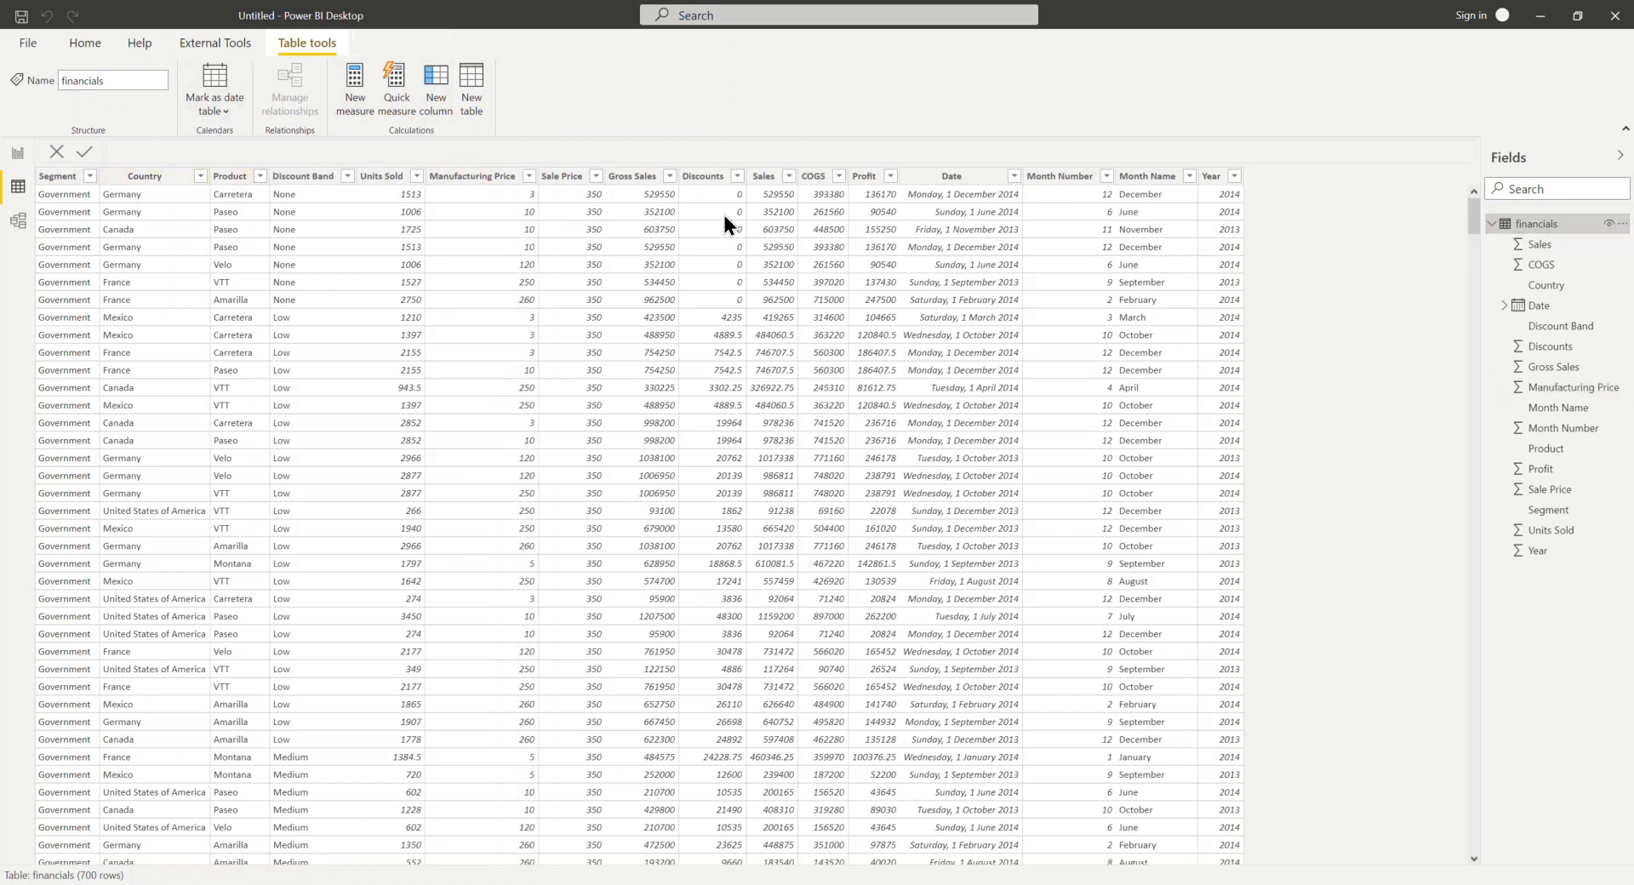
Filter the Country column to show only Canada and look through the filtered rows
left_click(90, 178)
left_click(201, 176)
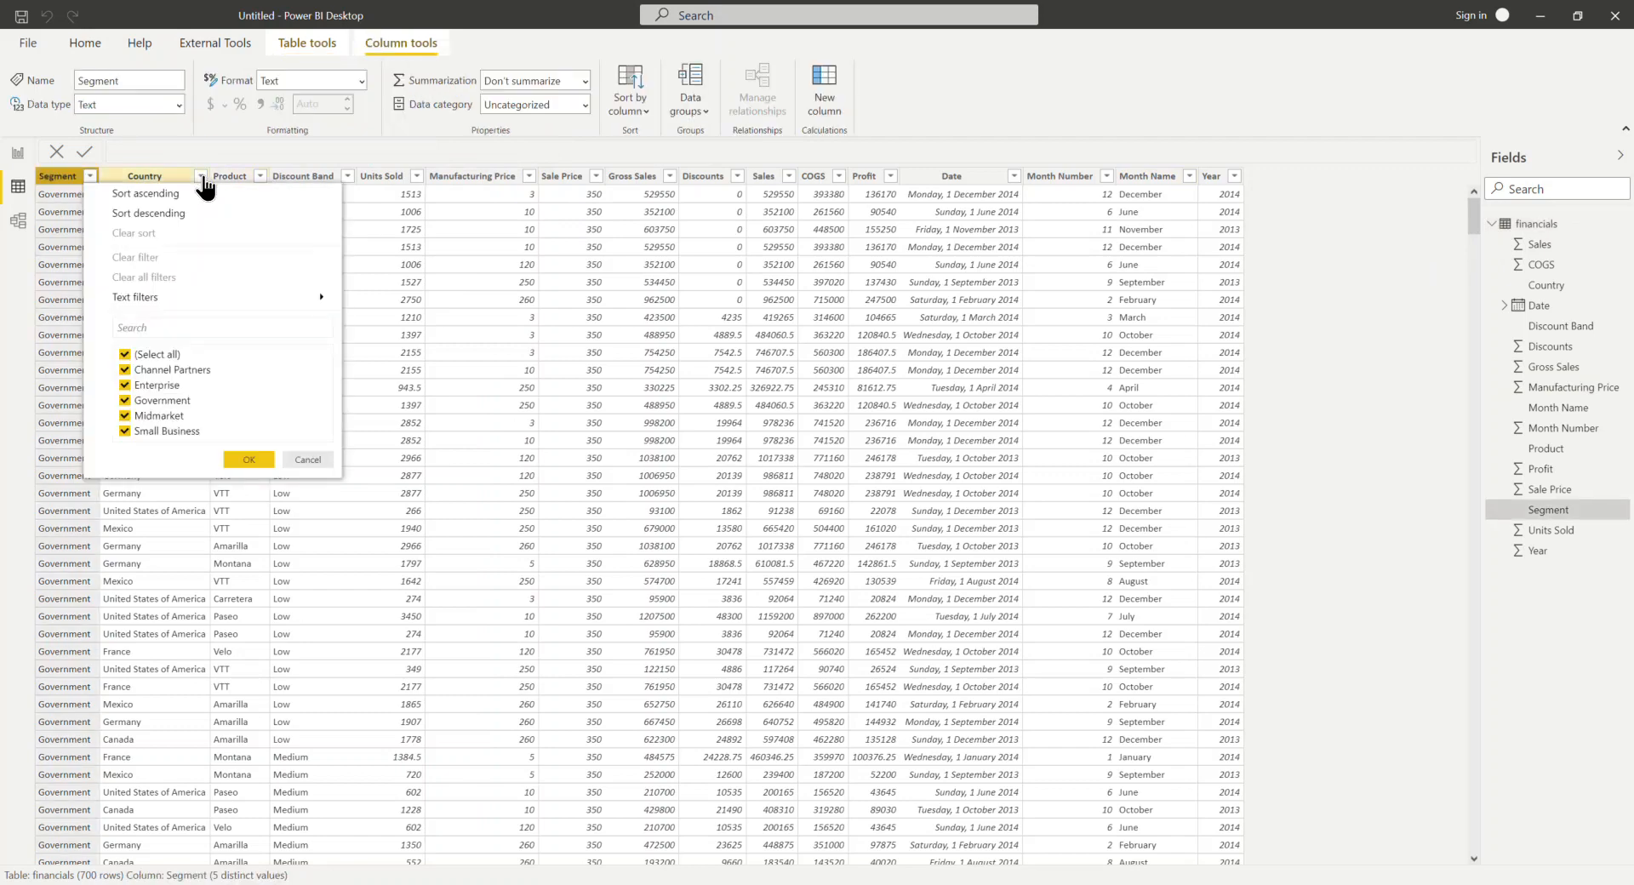
left_click(239, 354)
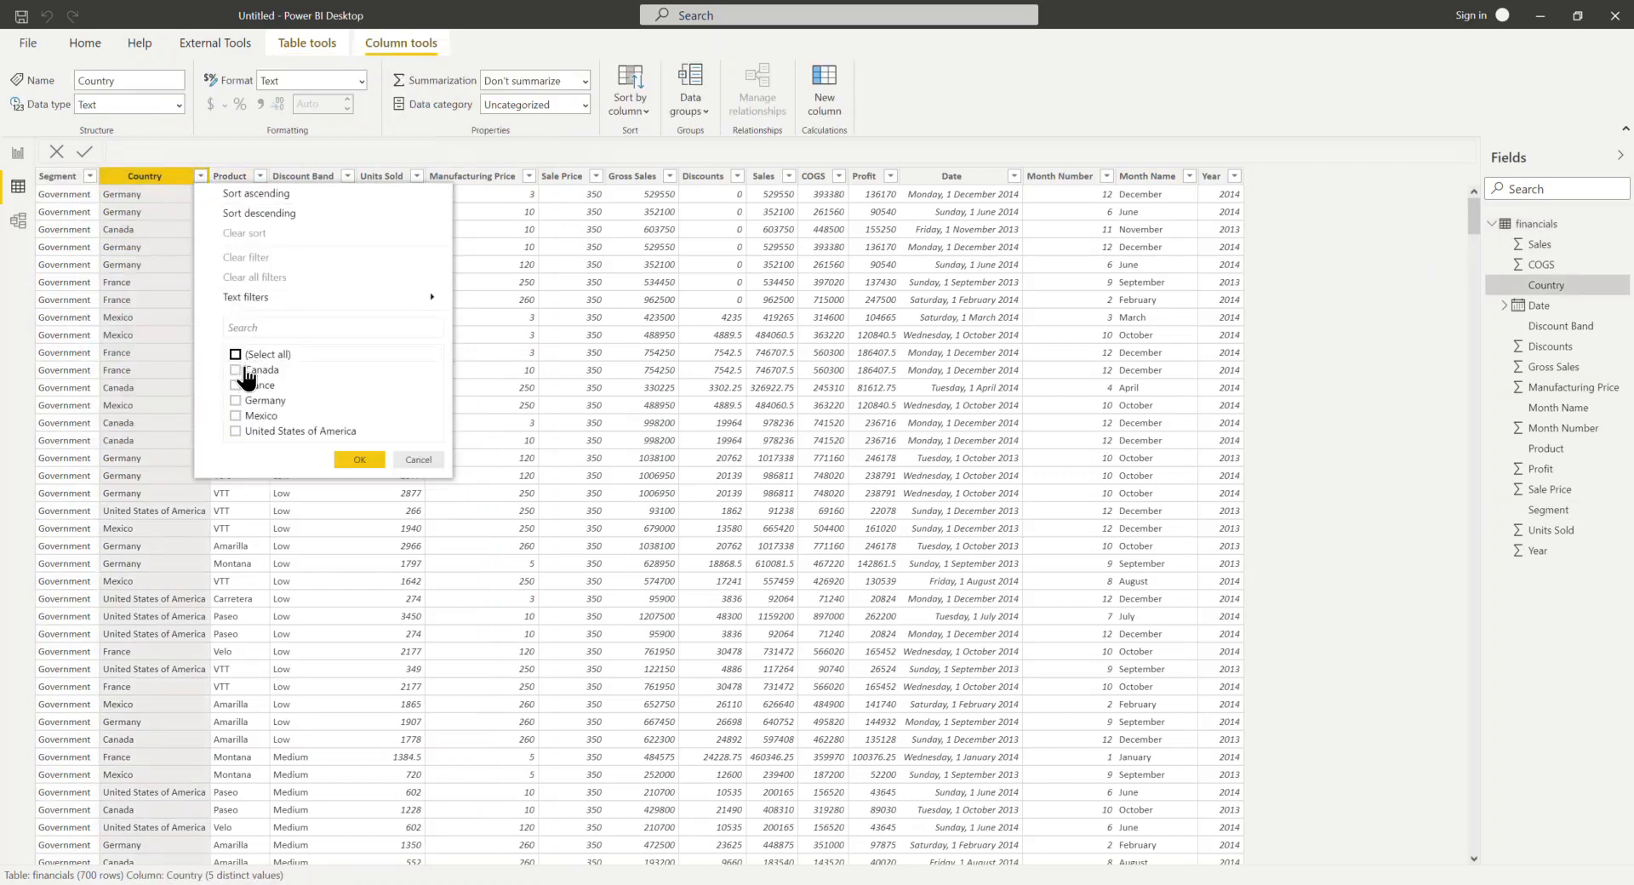
left_click(241, 371)
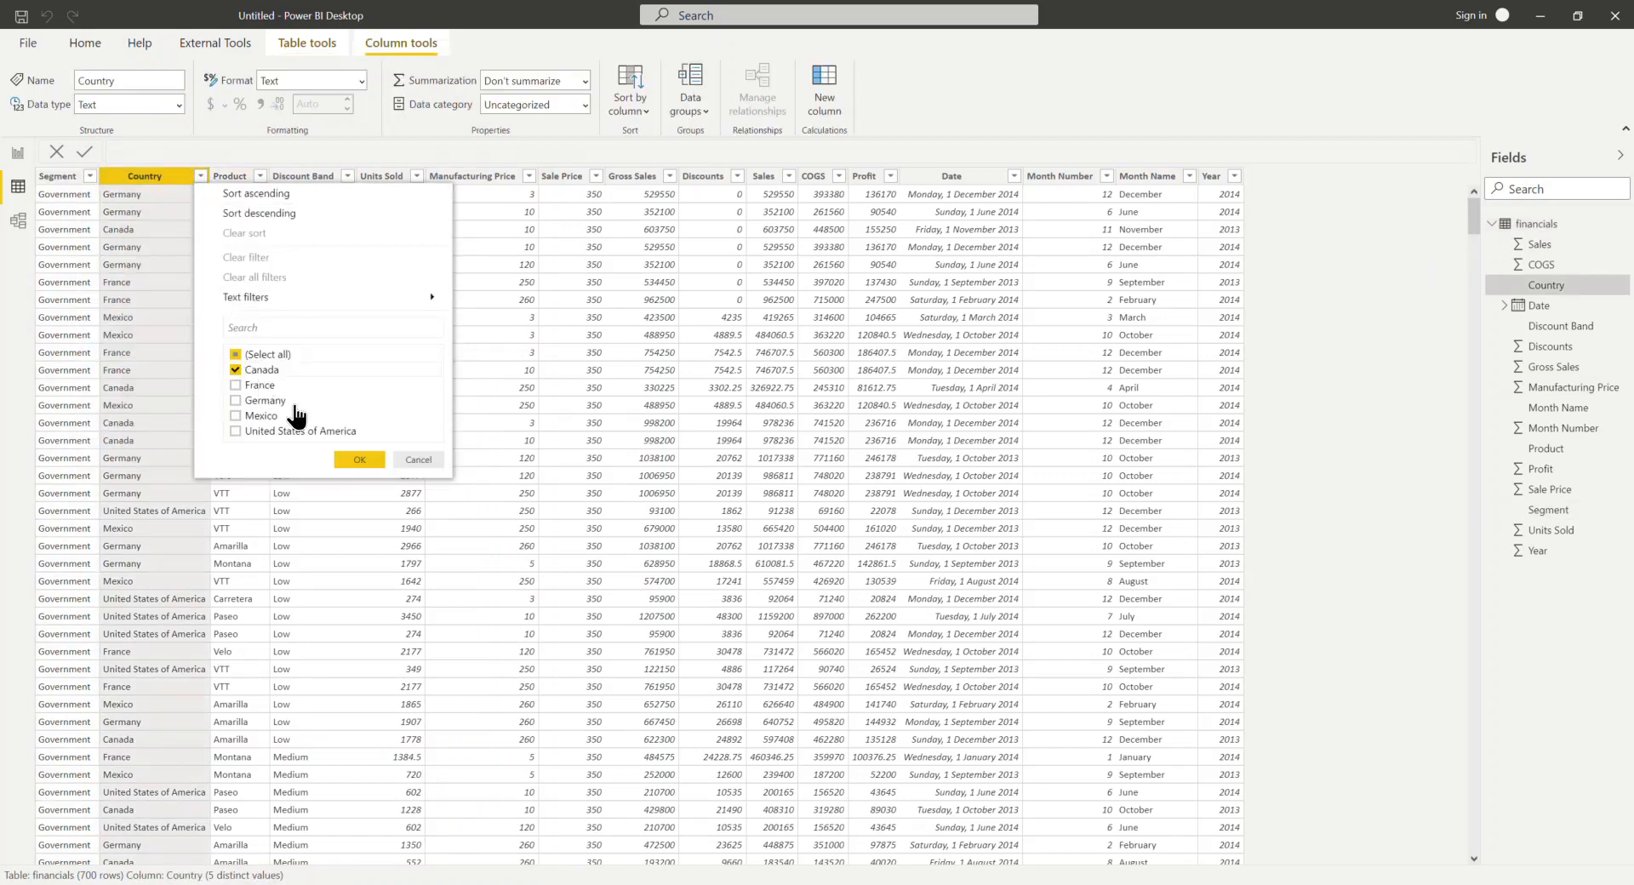
left_click(359, 462)
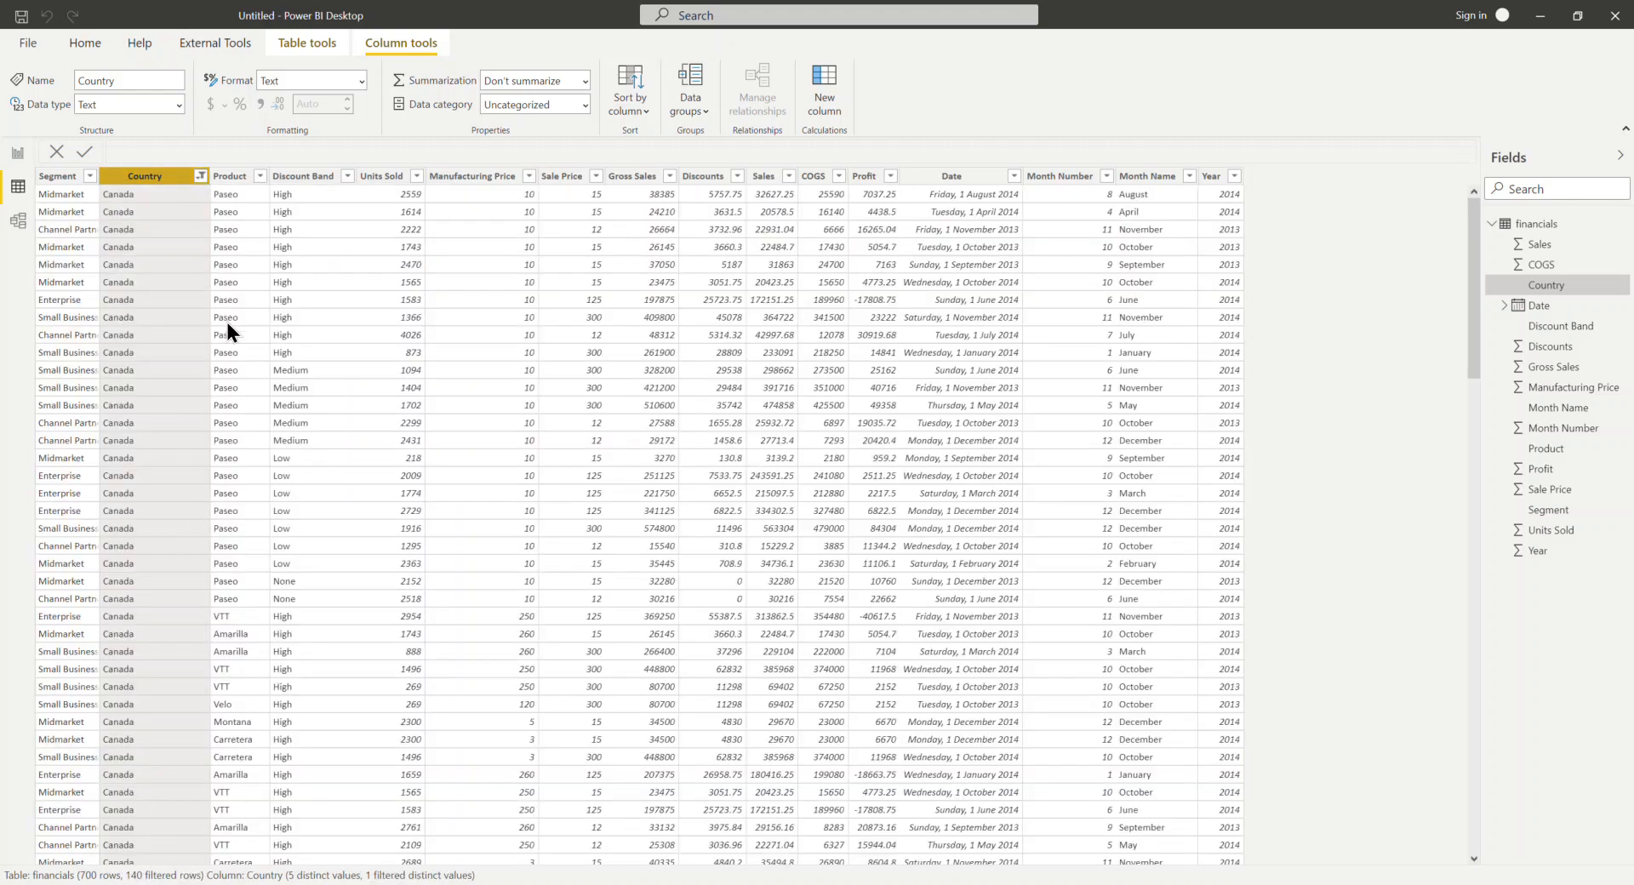
scroll(228, 332, "down", 20)
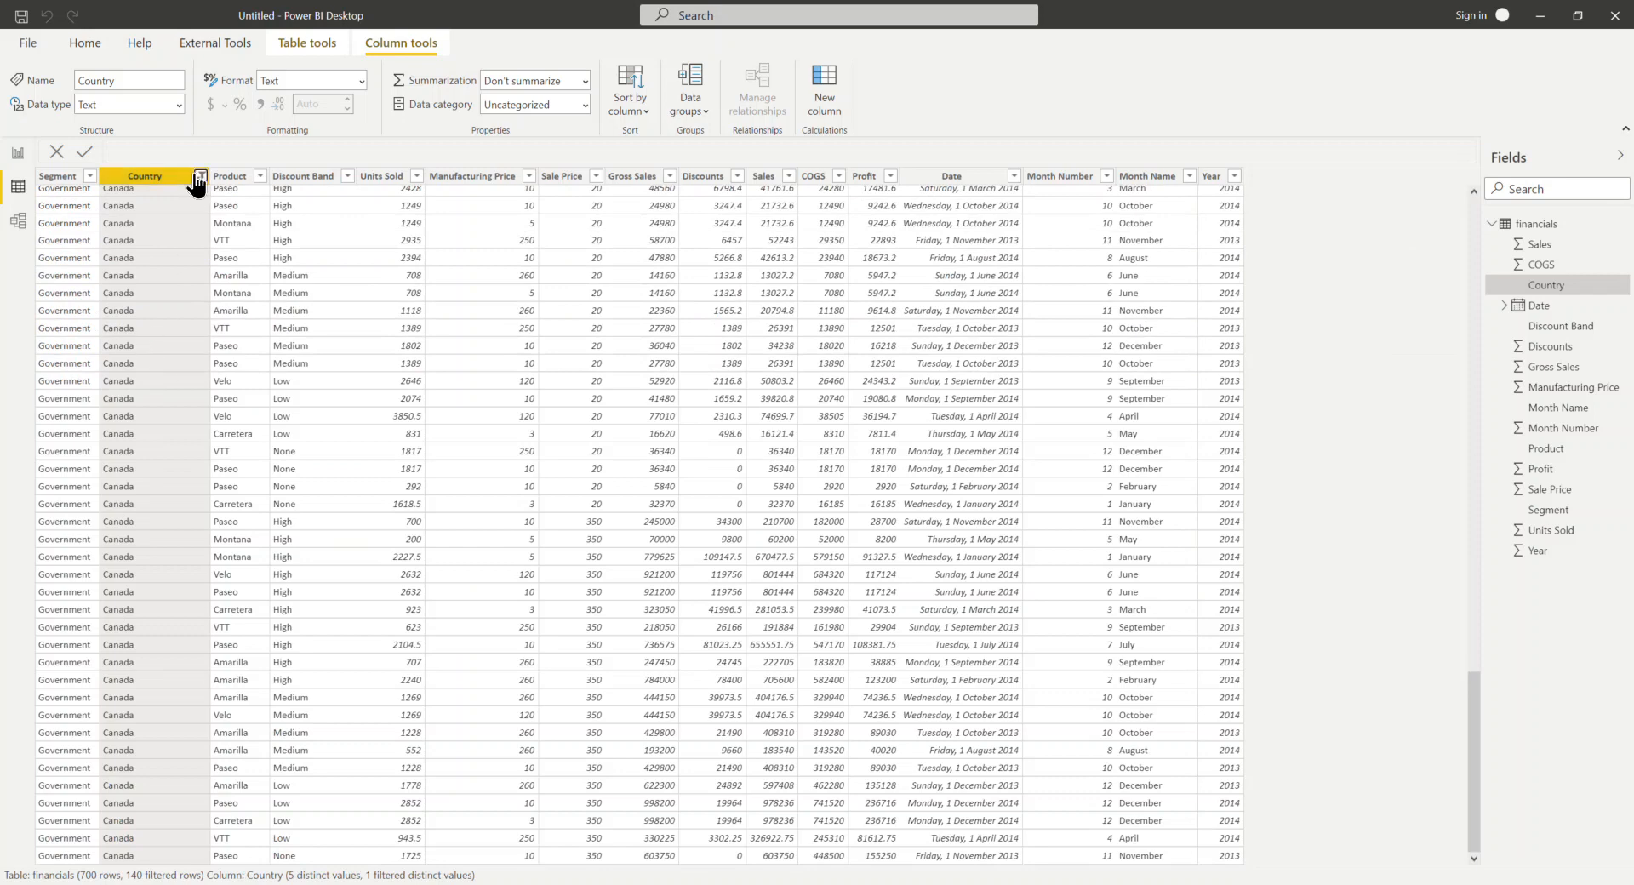
Filter the Product column to show only Montana
left_click(201, 175)
left_click(260, 176)
left_click(260, 176)
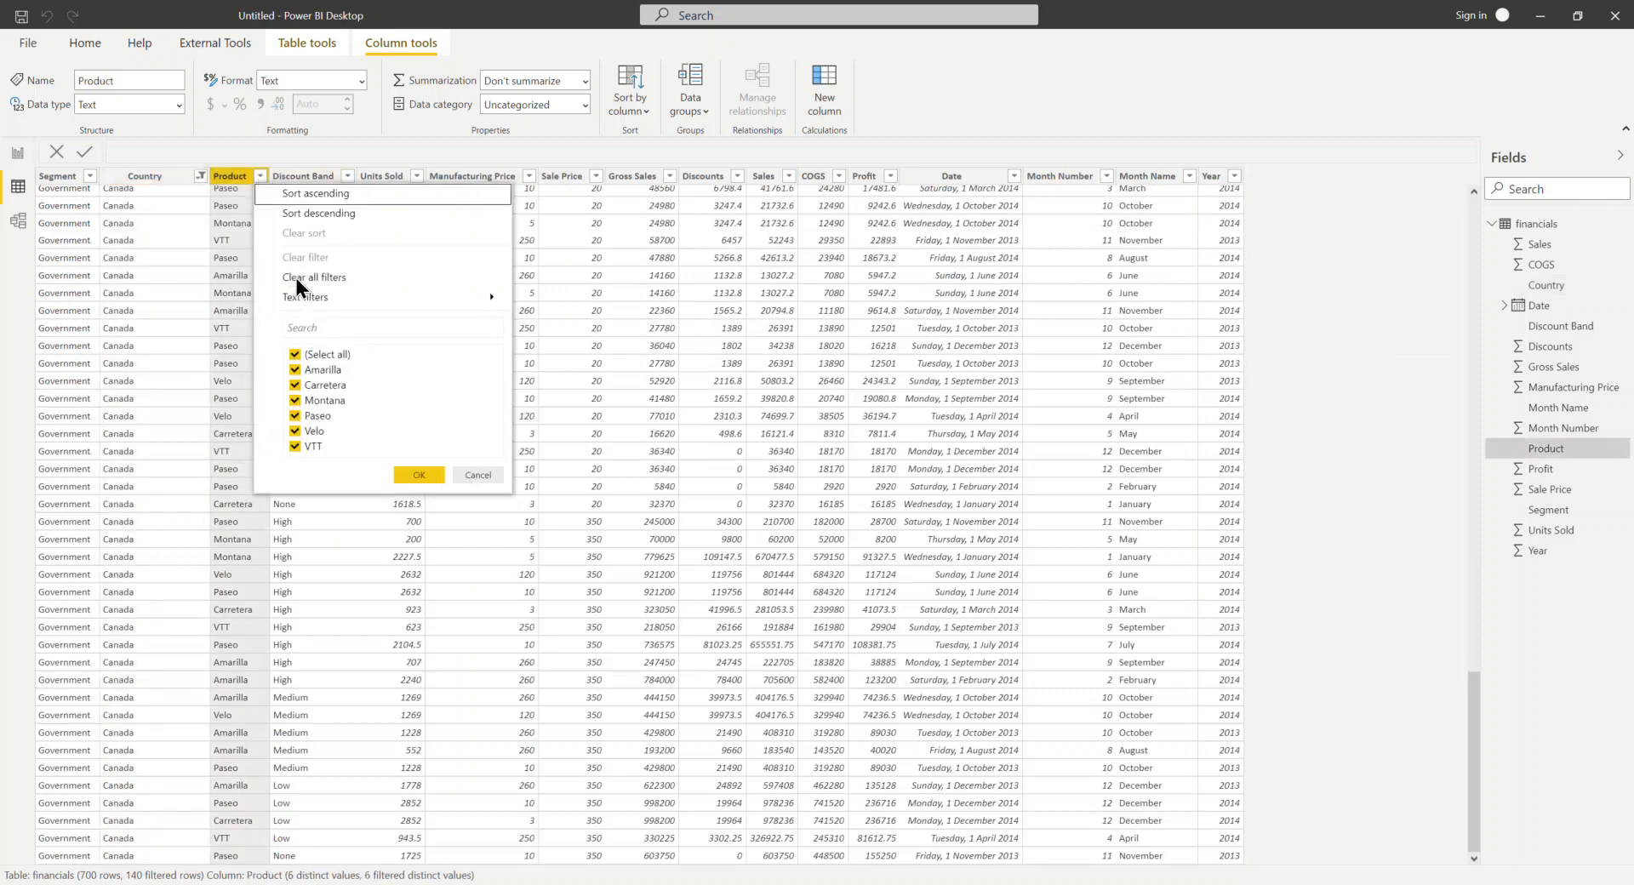
left_click(321, 355)
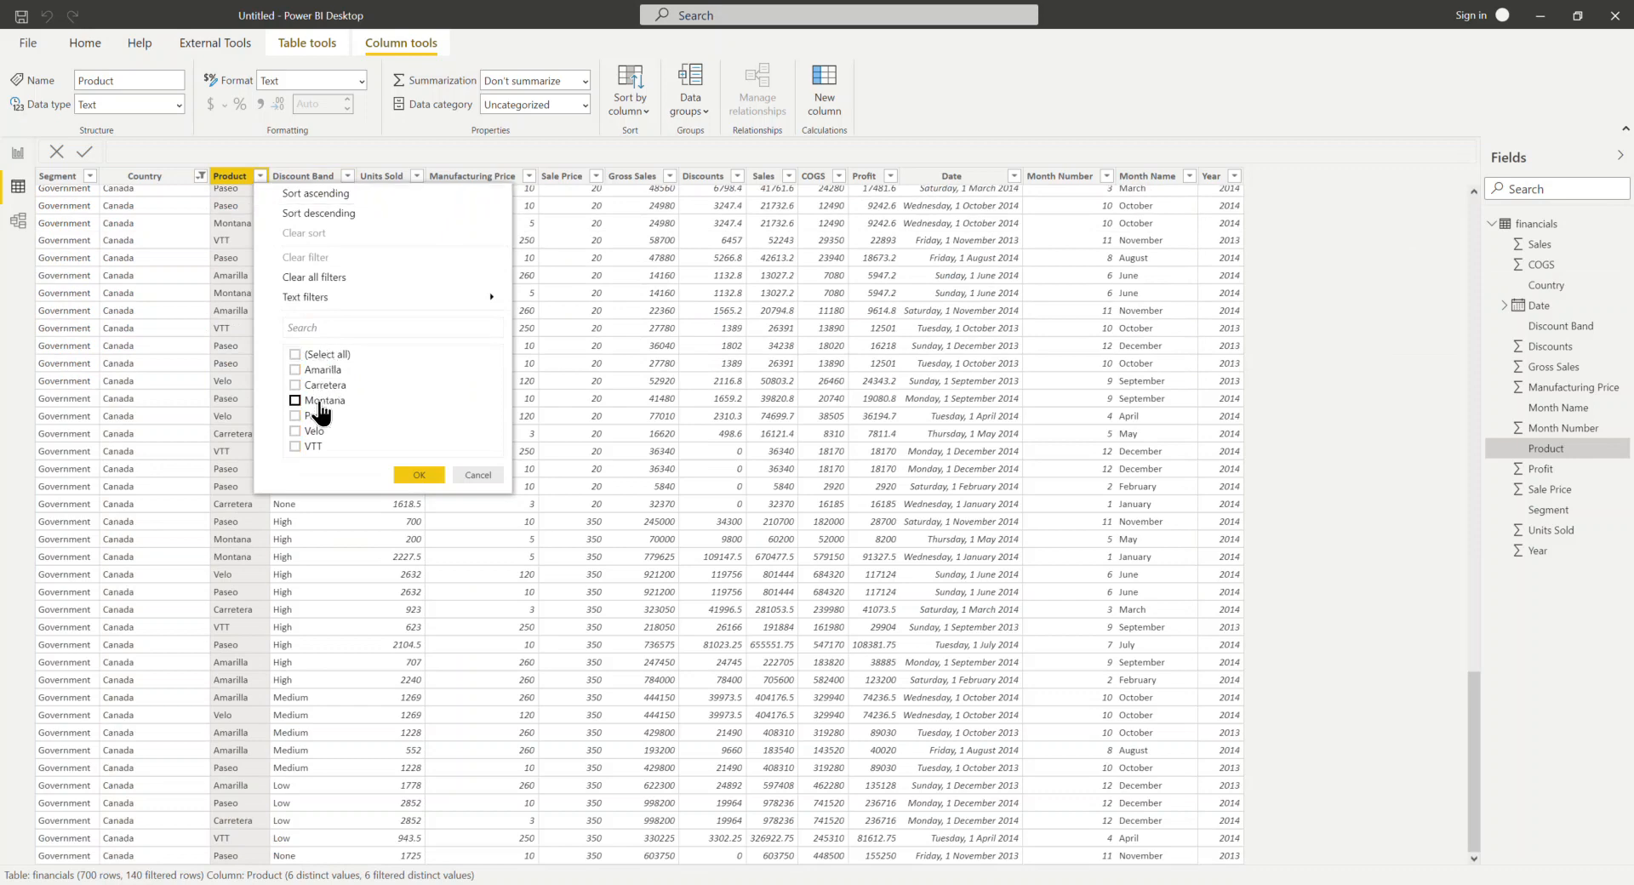
left_click(322, 400)
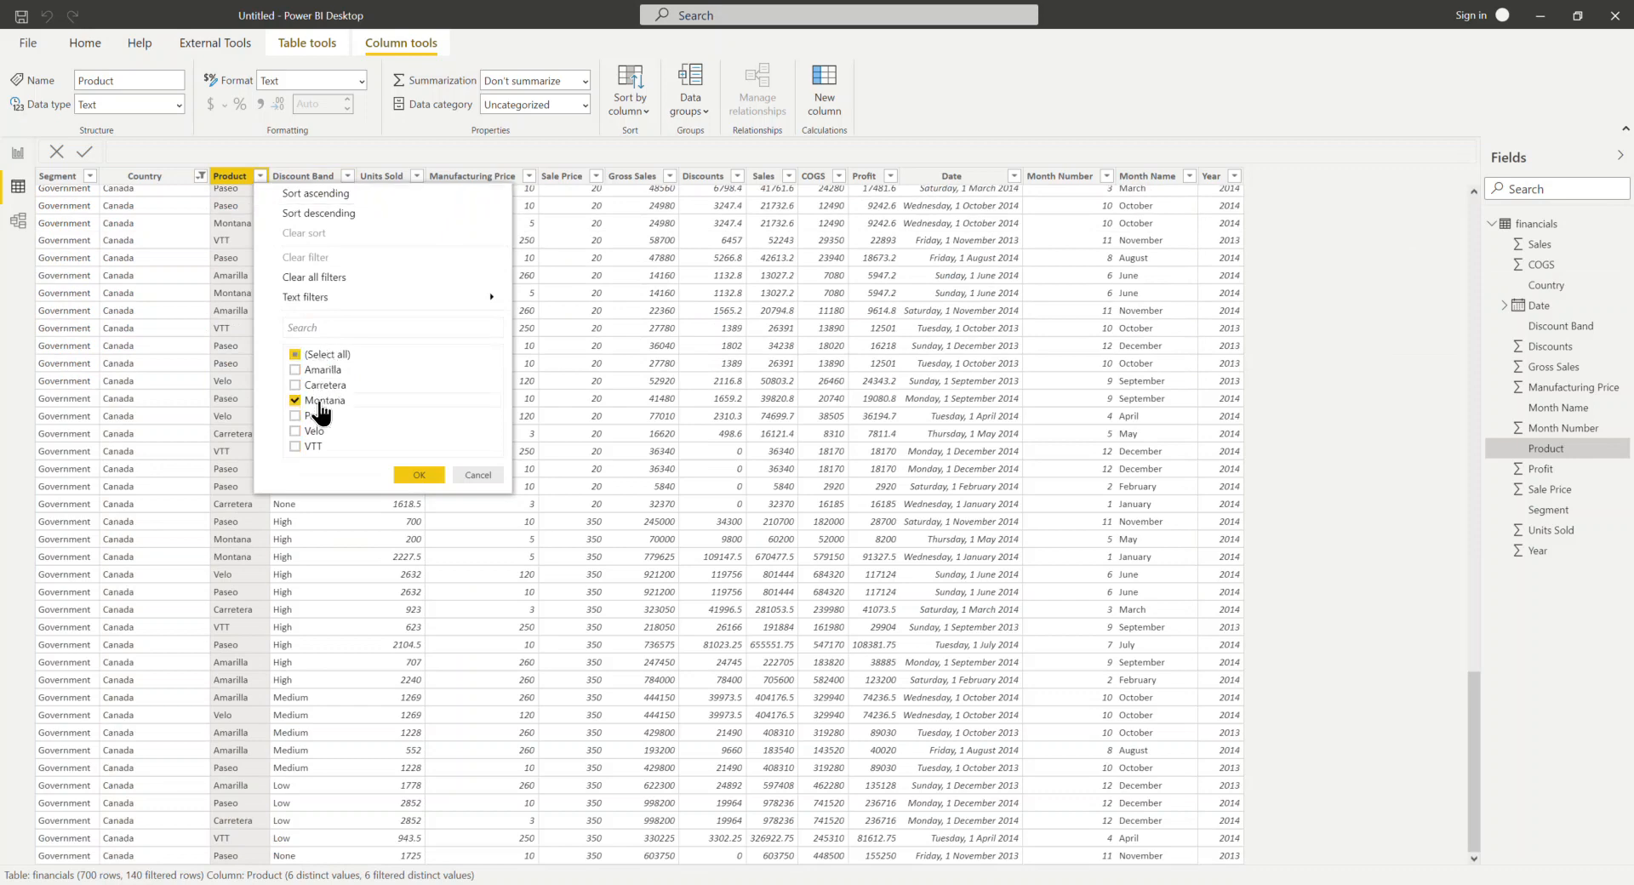
left_click(417, 475)
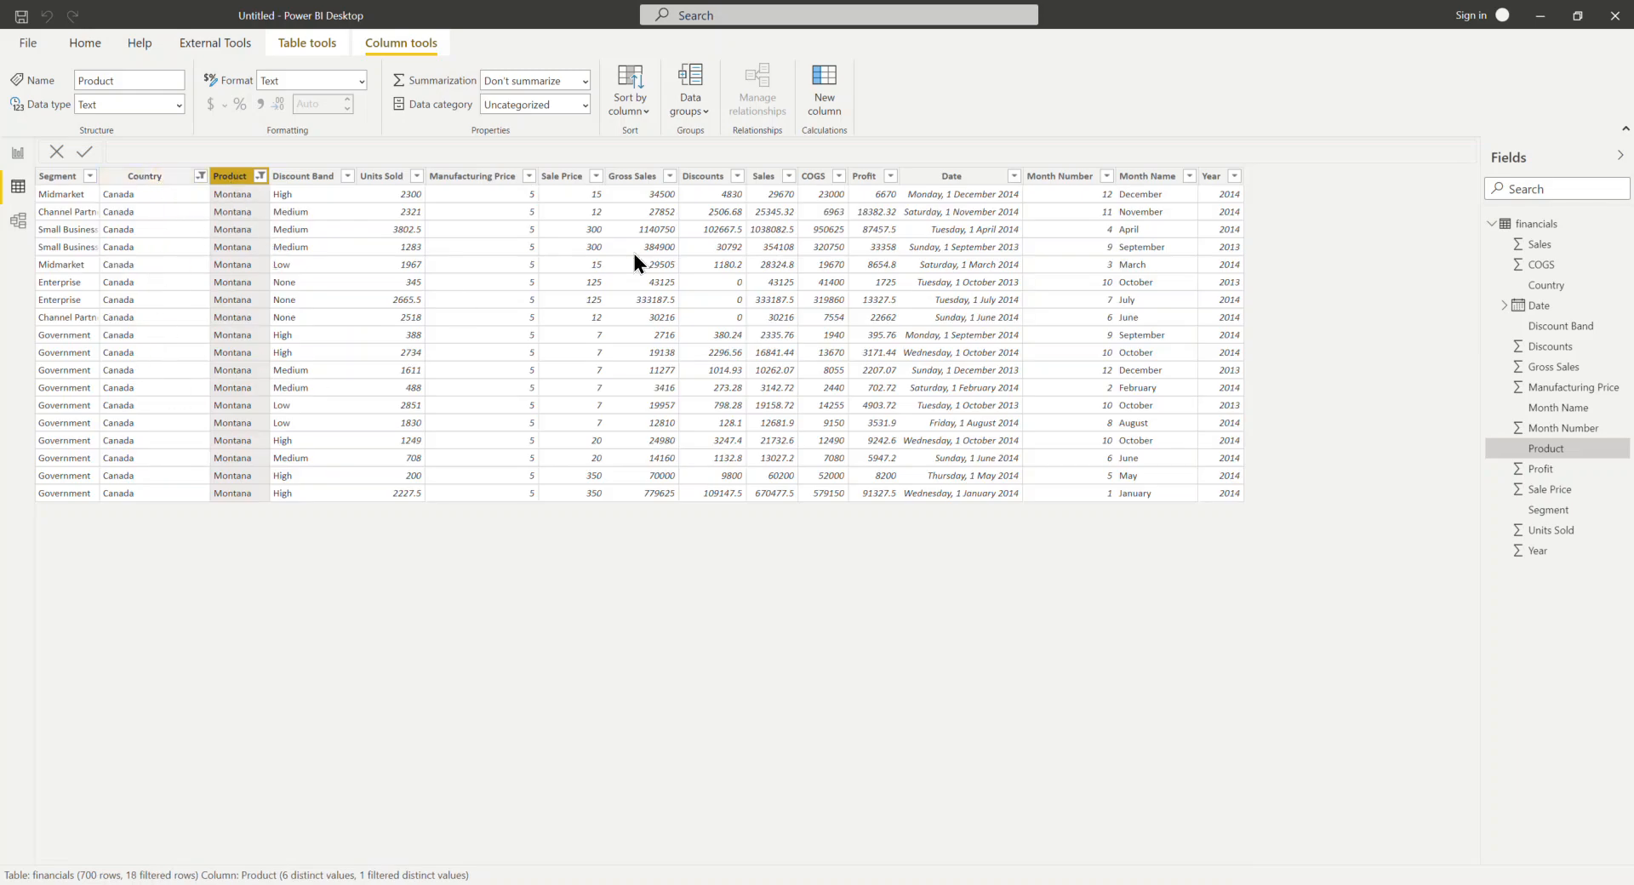
Filter the Month Name column to show only December, and clear all filters from the table
left_click(1180, 177)
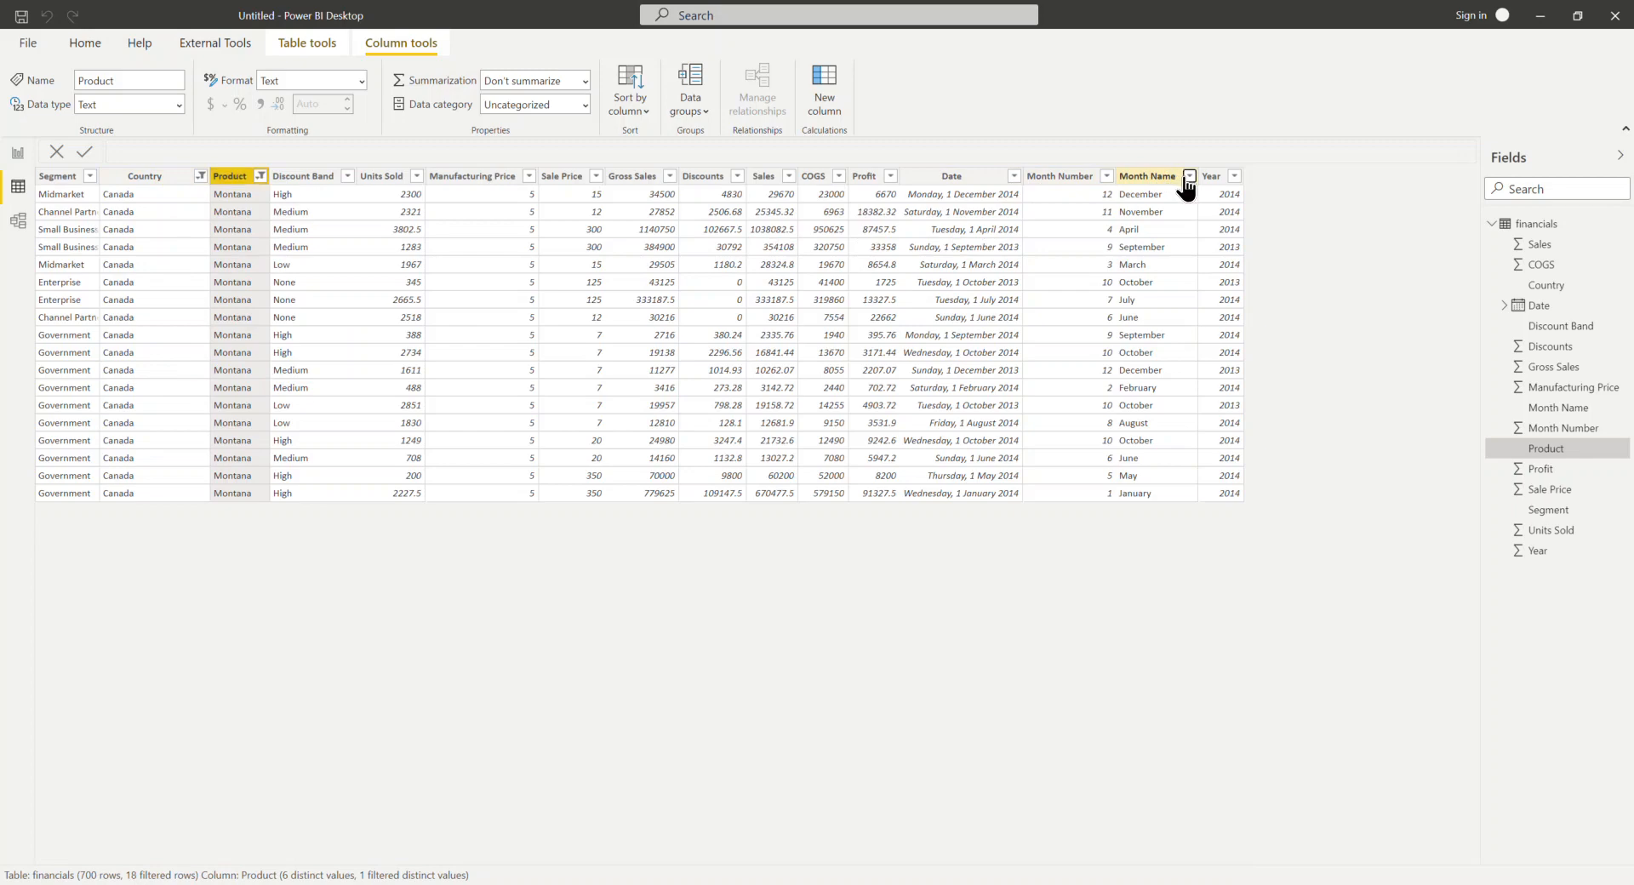
left_click(1189, 177)
left_click(1224, 354)
left_click(1225, 400)
left_click(1348, 567)
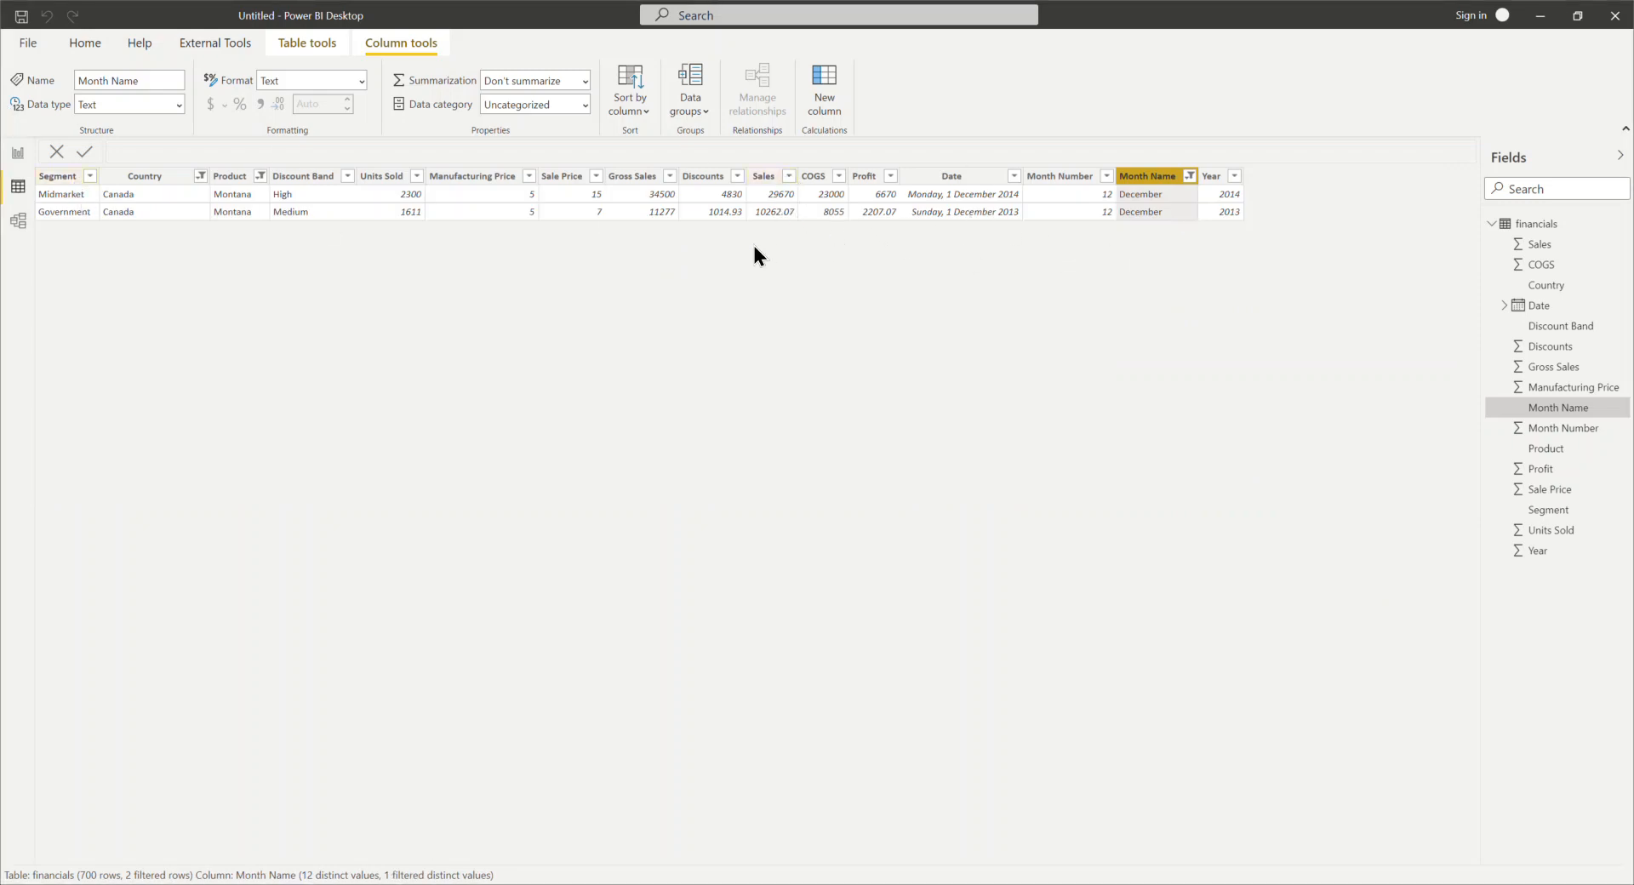
left_click(1189, 175)
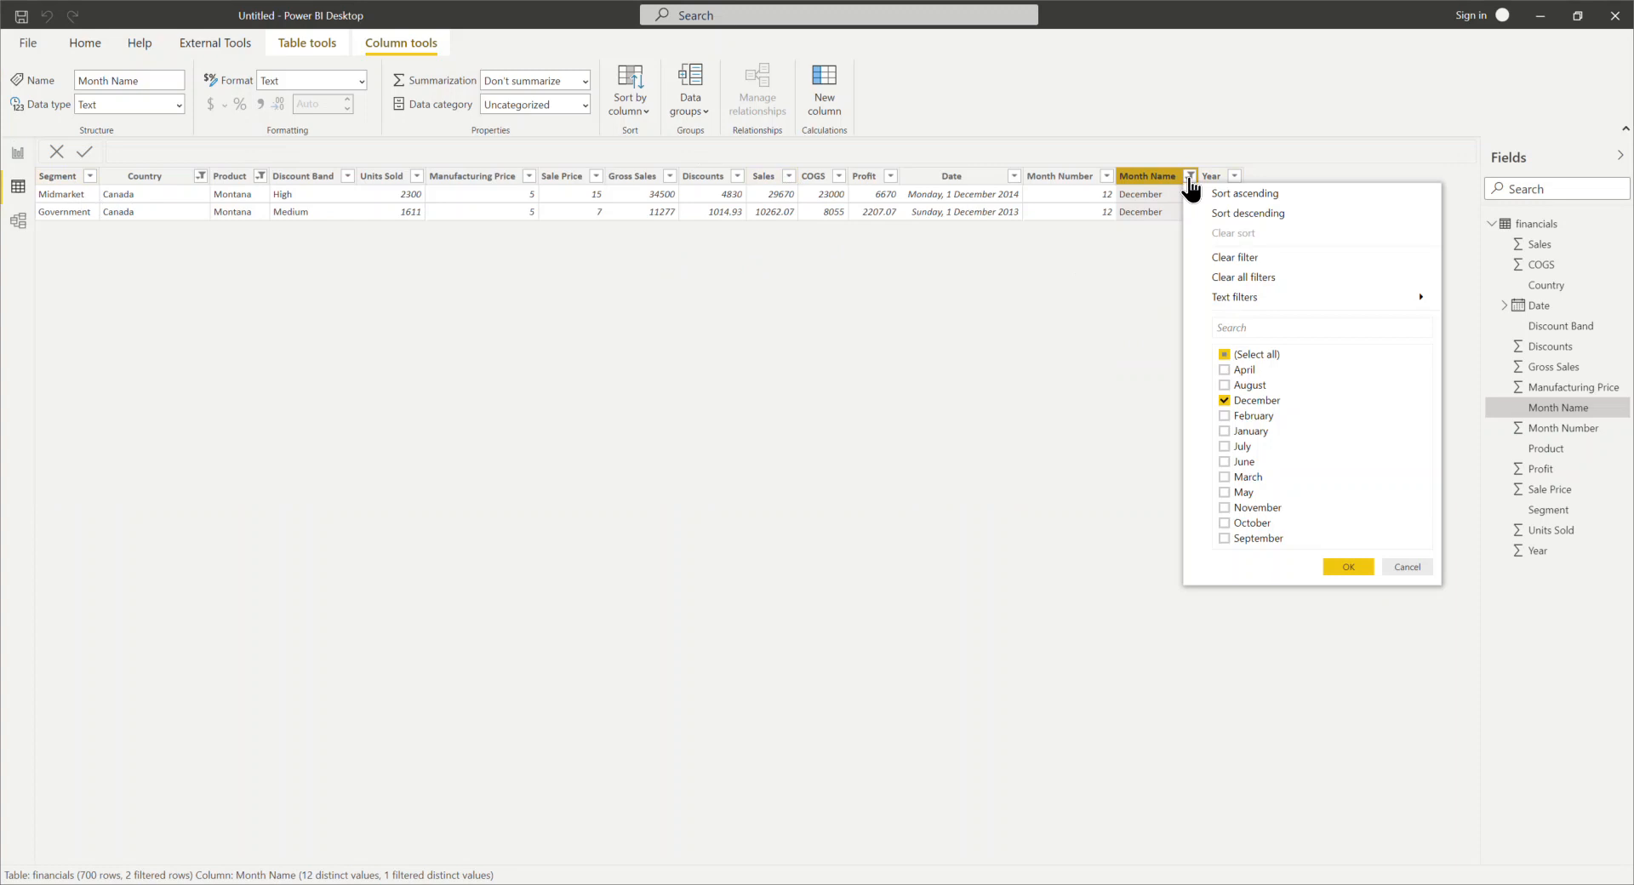
left_click(1255, 279)
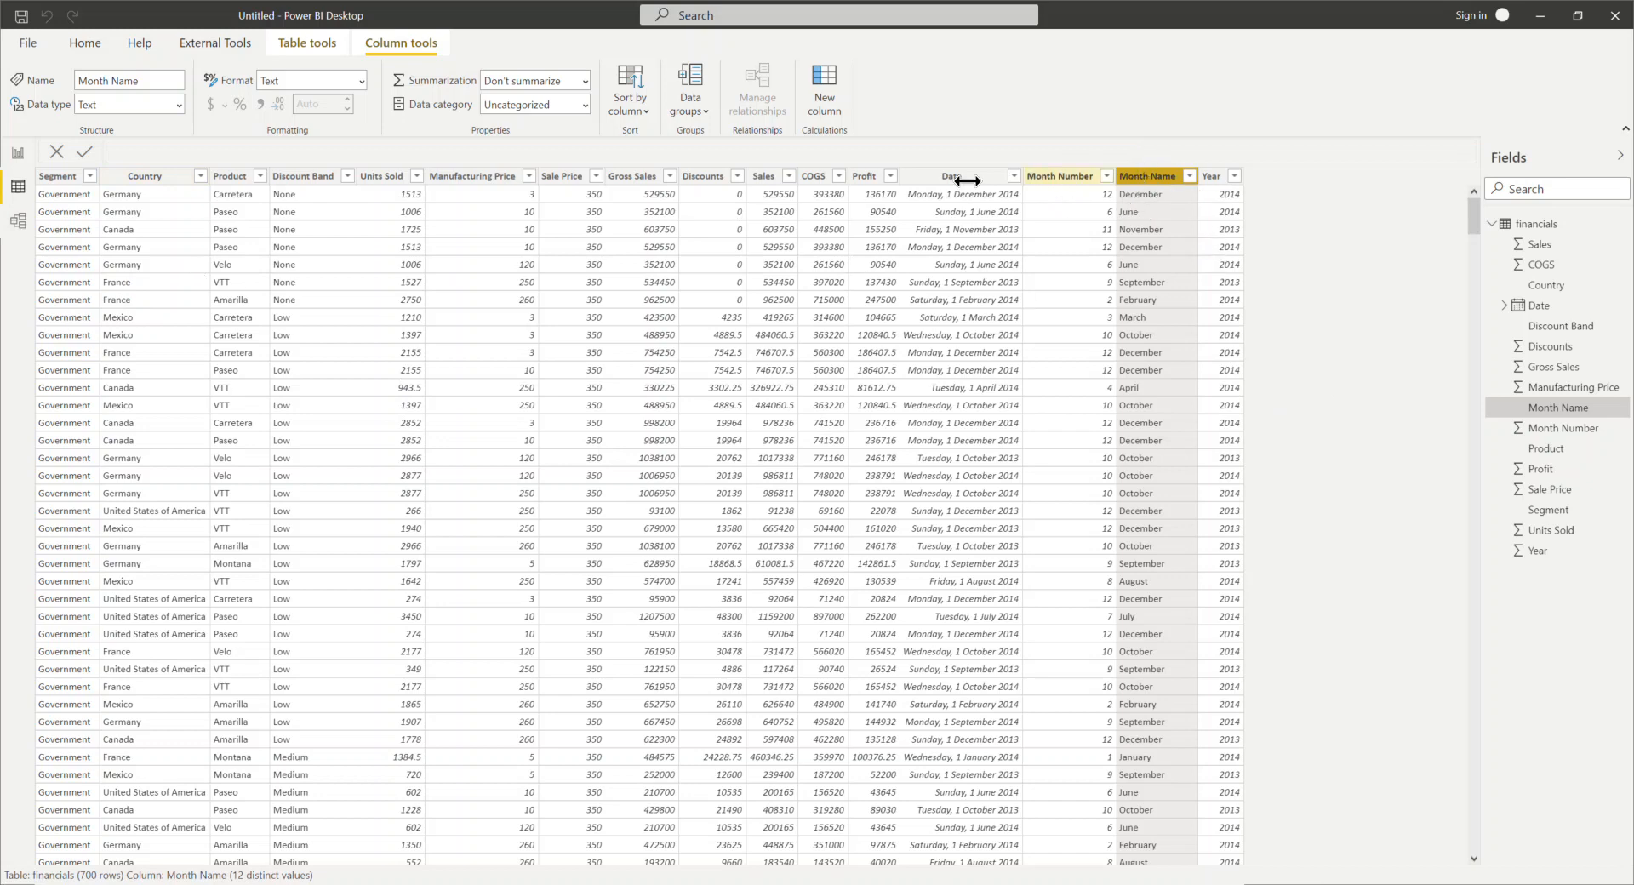
Examine the available data type and format options for the Manufacturing Price column
left_click(466, 177)
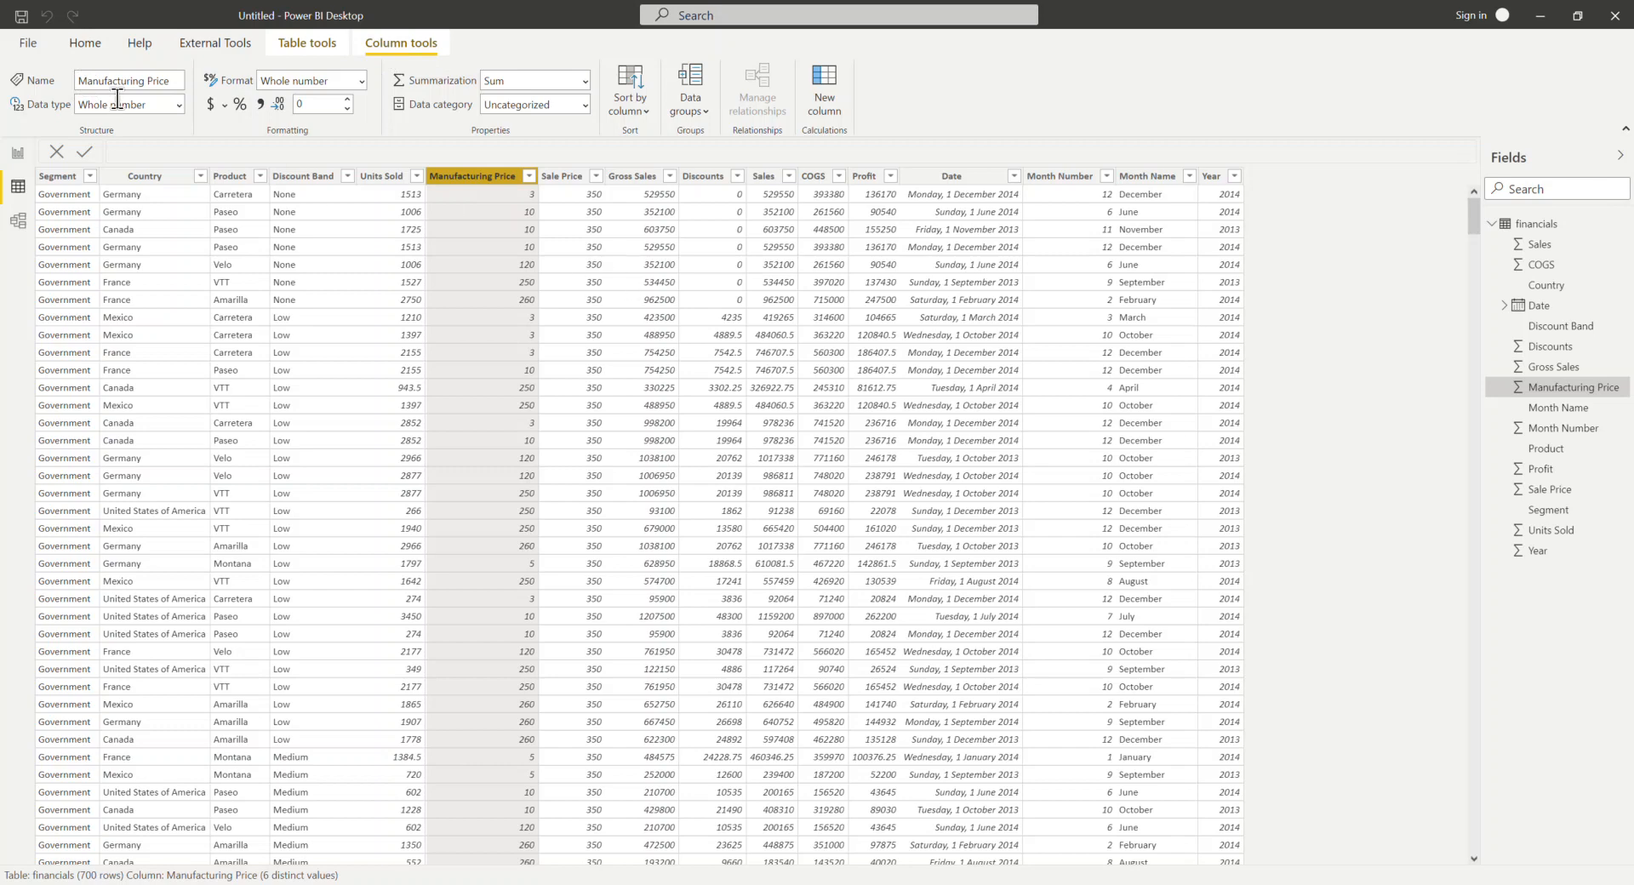
left_click(181, 104)
left_click(180, 104)
left_click(360, 80)
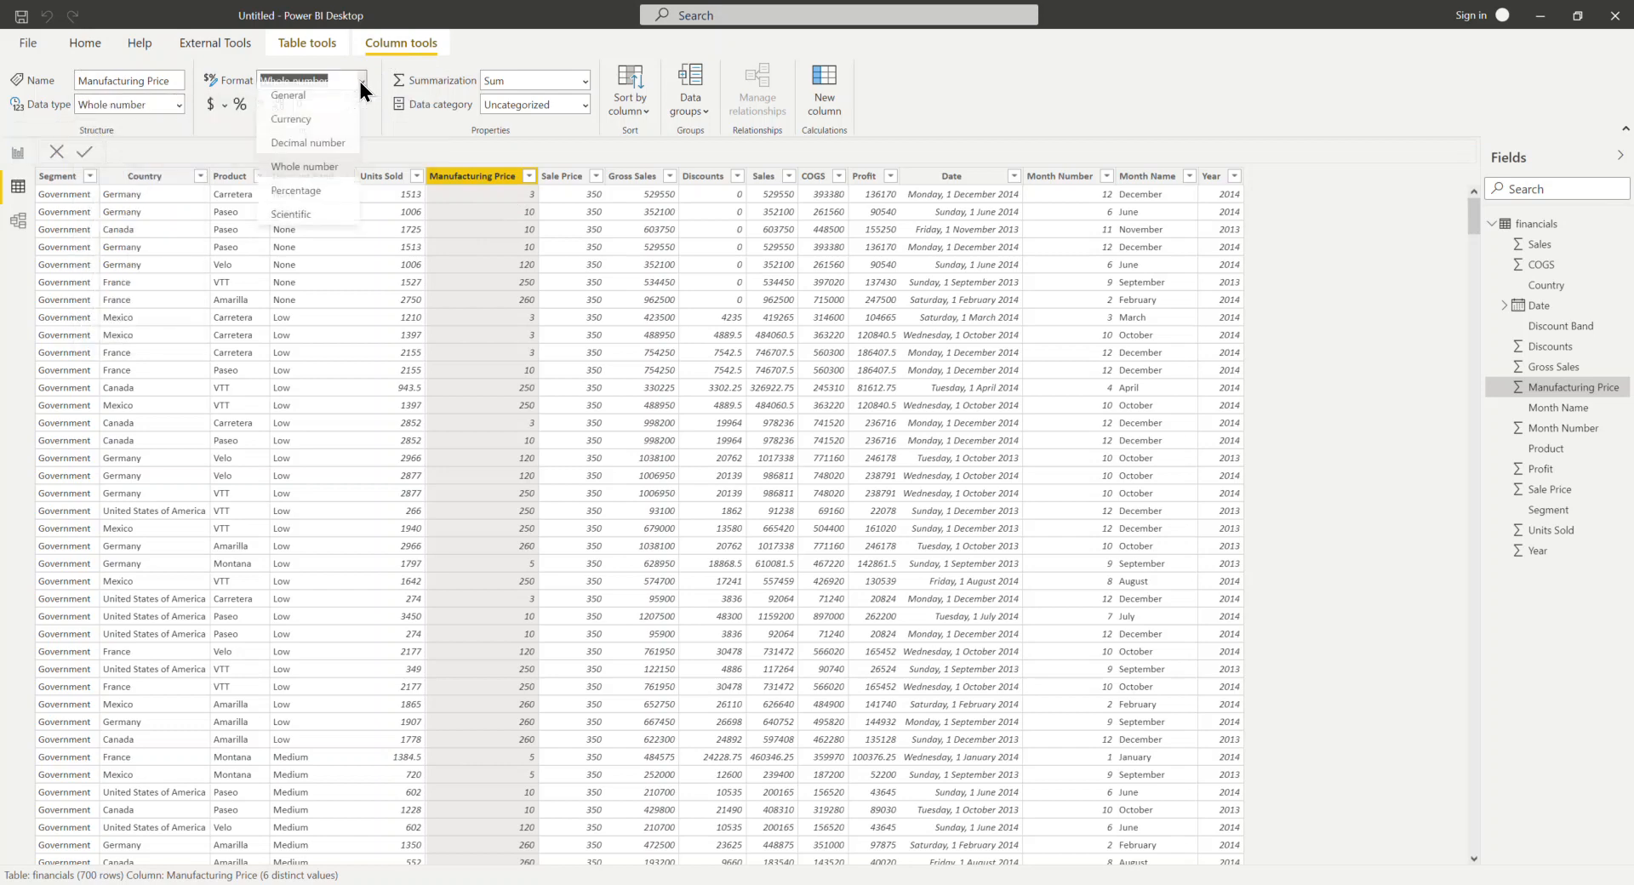
left_click(360, 82)
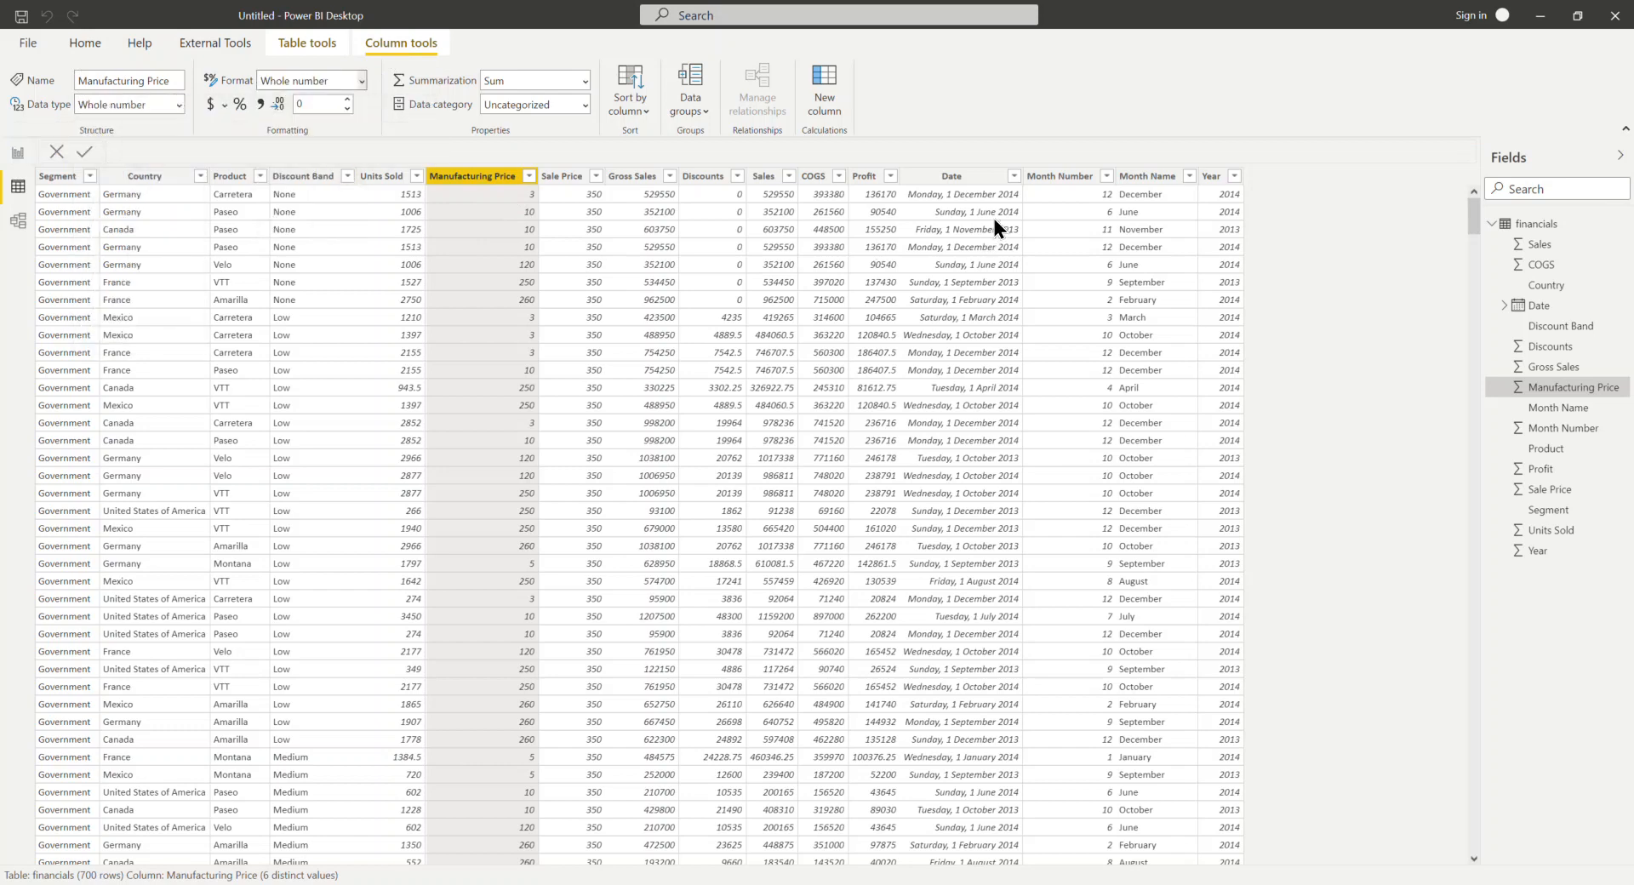
Set the Date column's data type to Date/time and widen the column
left_click(962, 191)
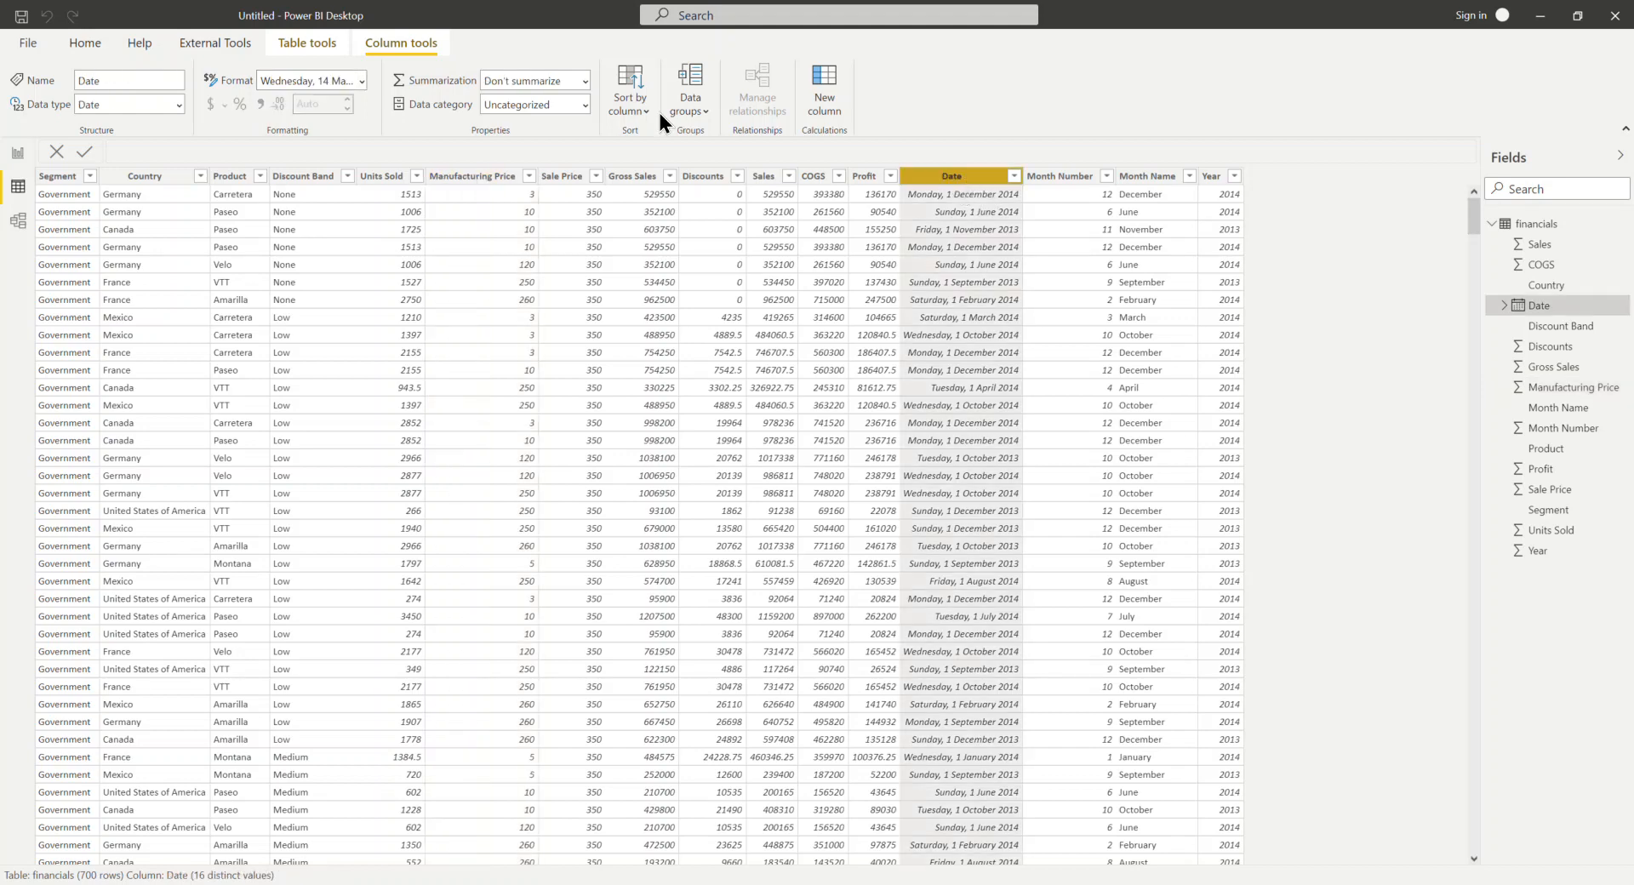
left_click(109, 104)
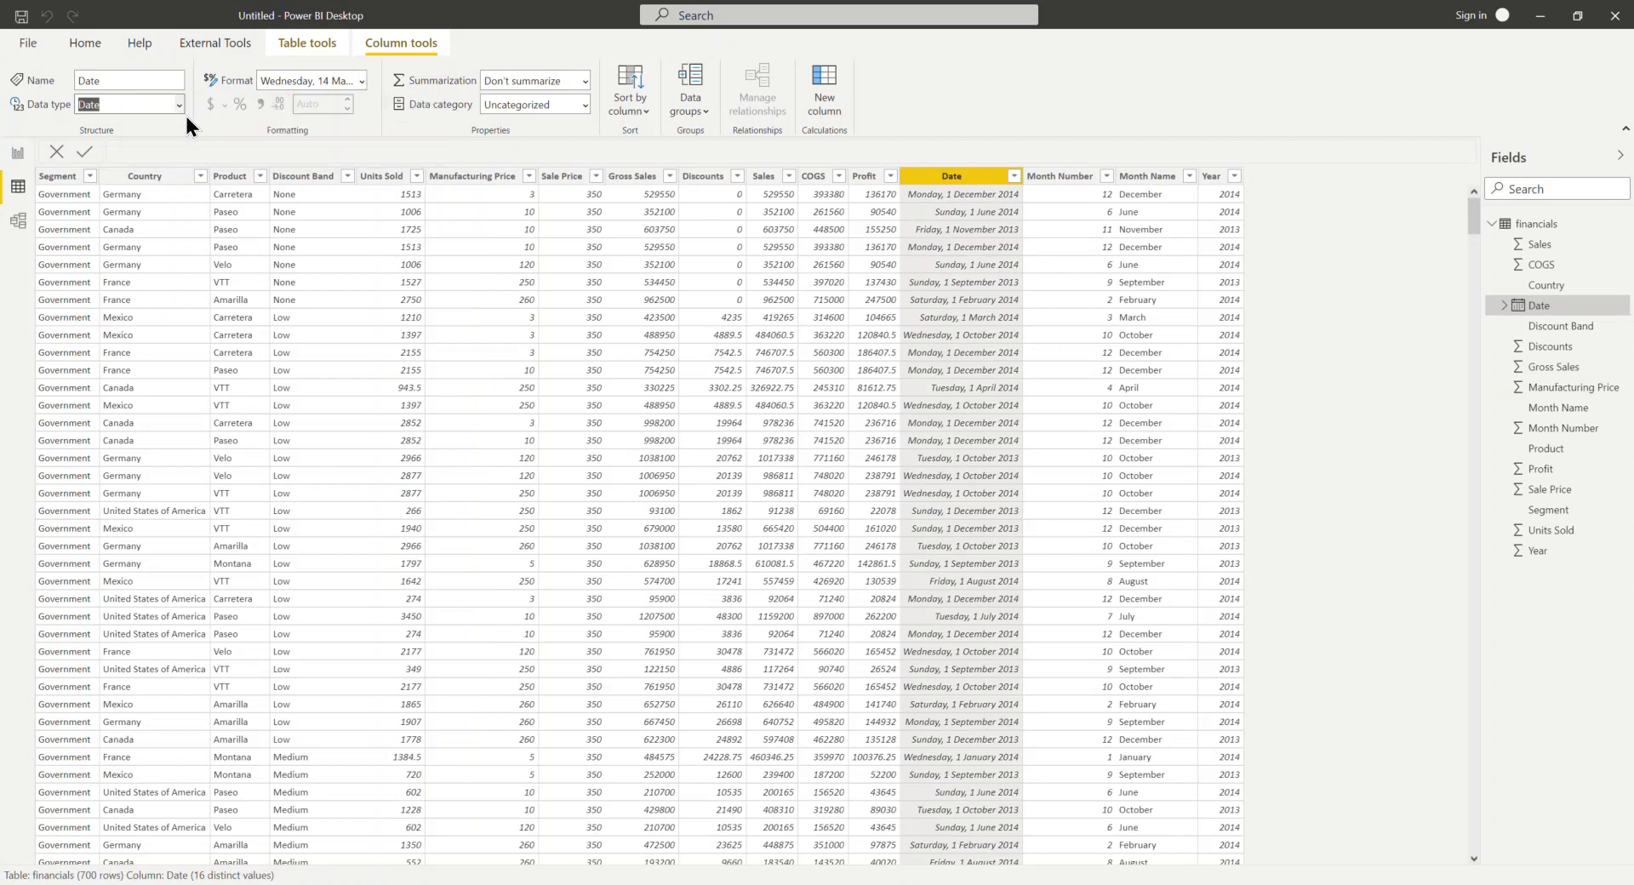
left_click(180, 106)
left_click(133, 202)
left_click_drag(1025, 177, 1099, 181)
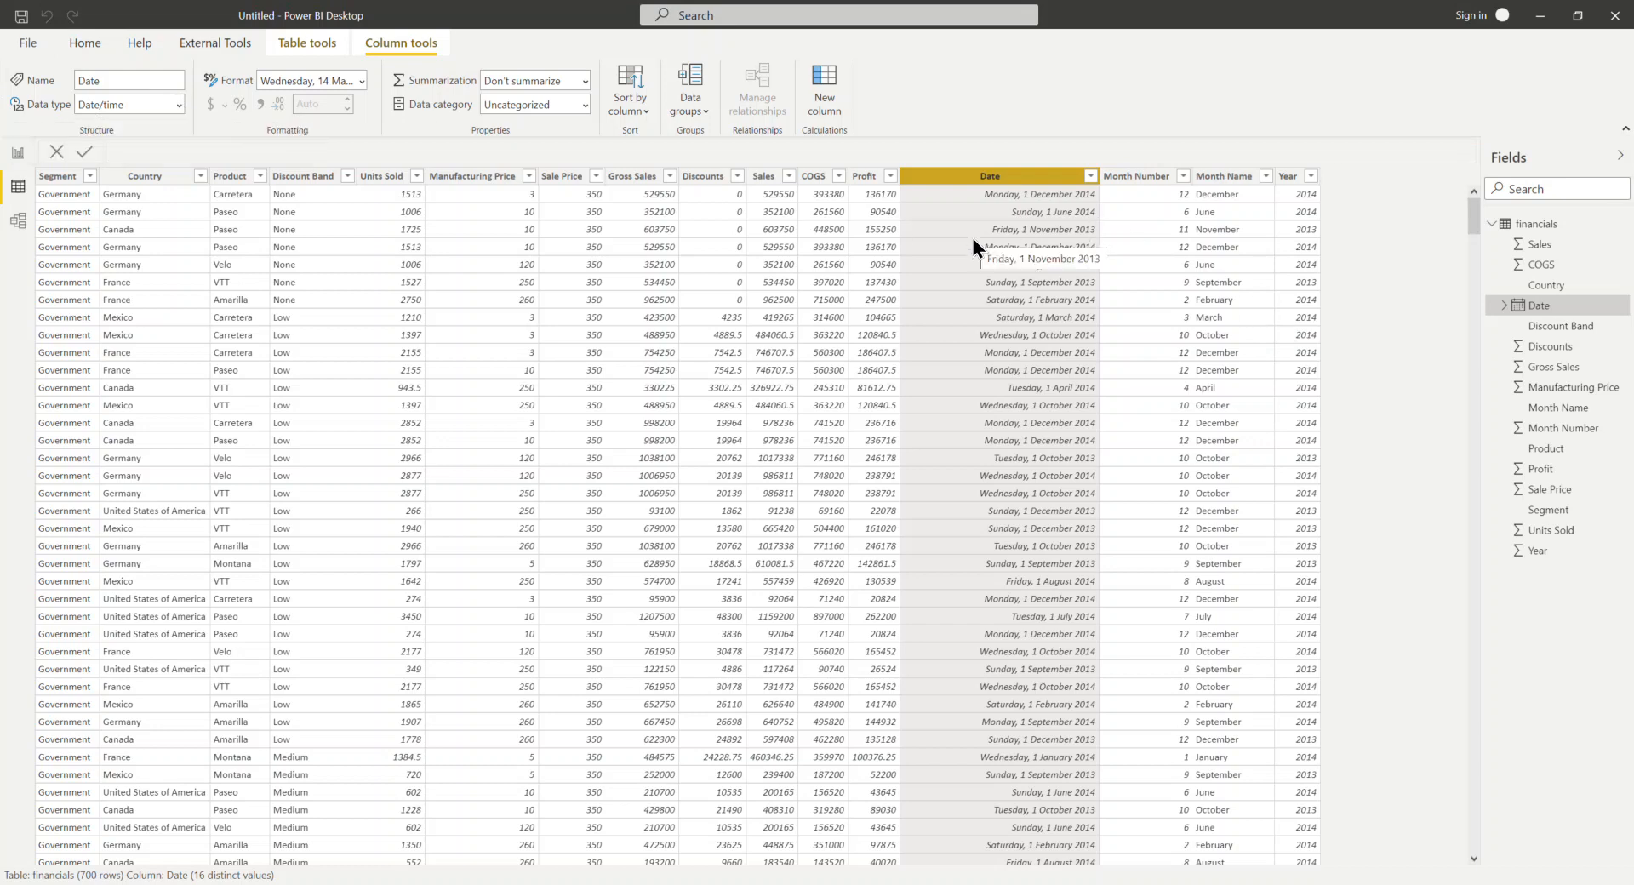
Change the Date column's data type back to Date
left_click(177, 102)
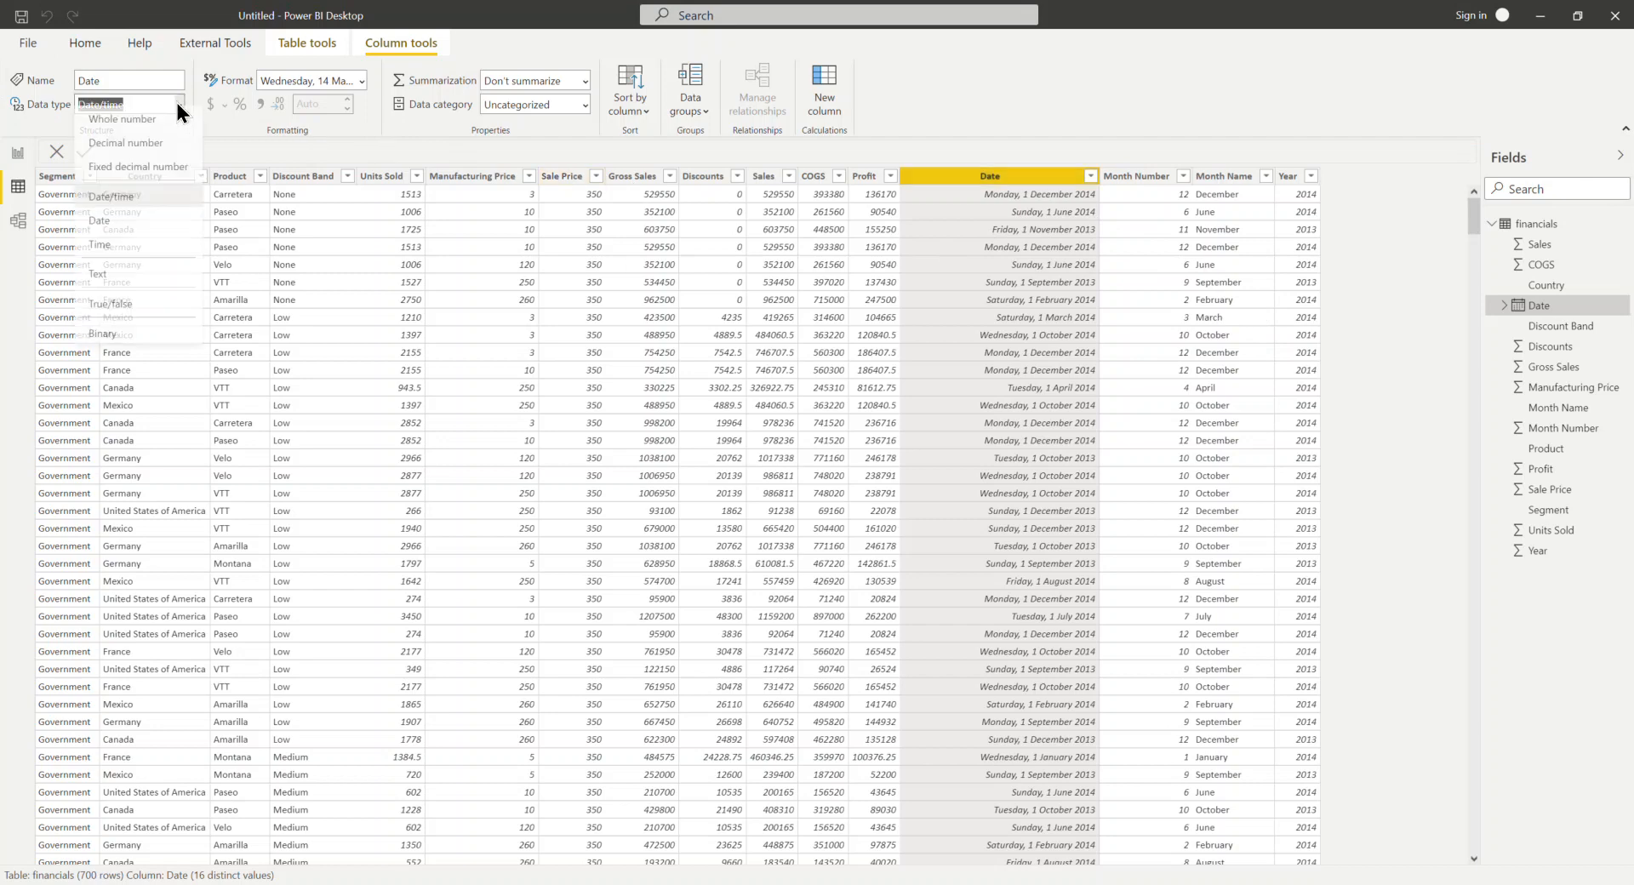
left_click(108, 242)
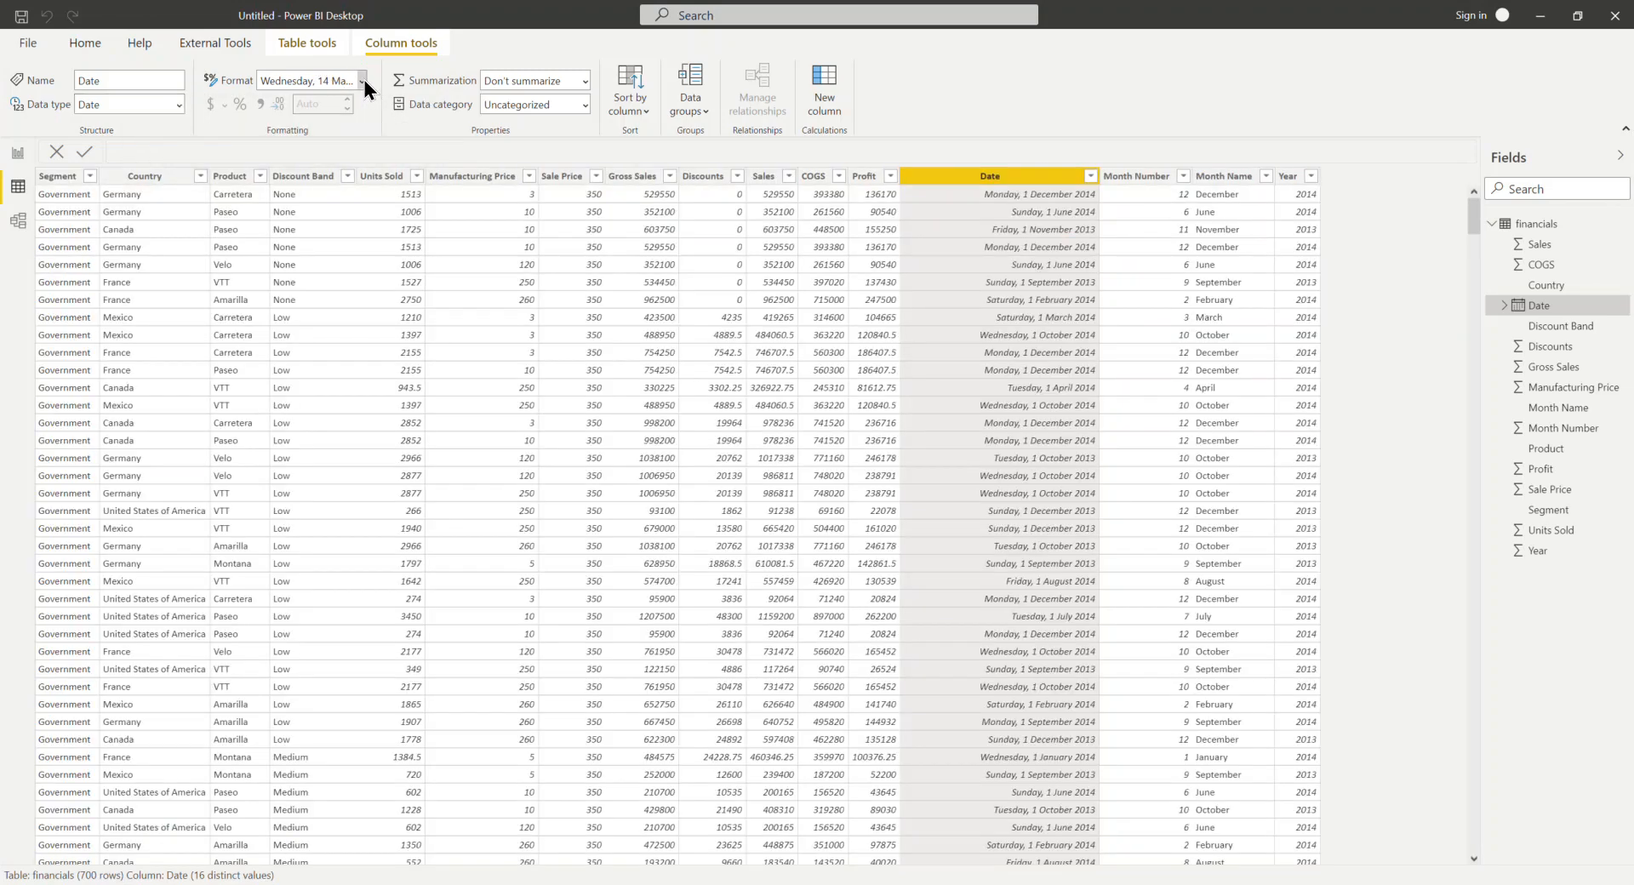
Set the Date column's format to 14/03/01 (d/mm/yy)
left_click(362, 81)
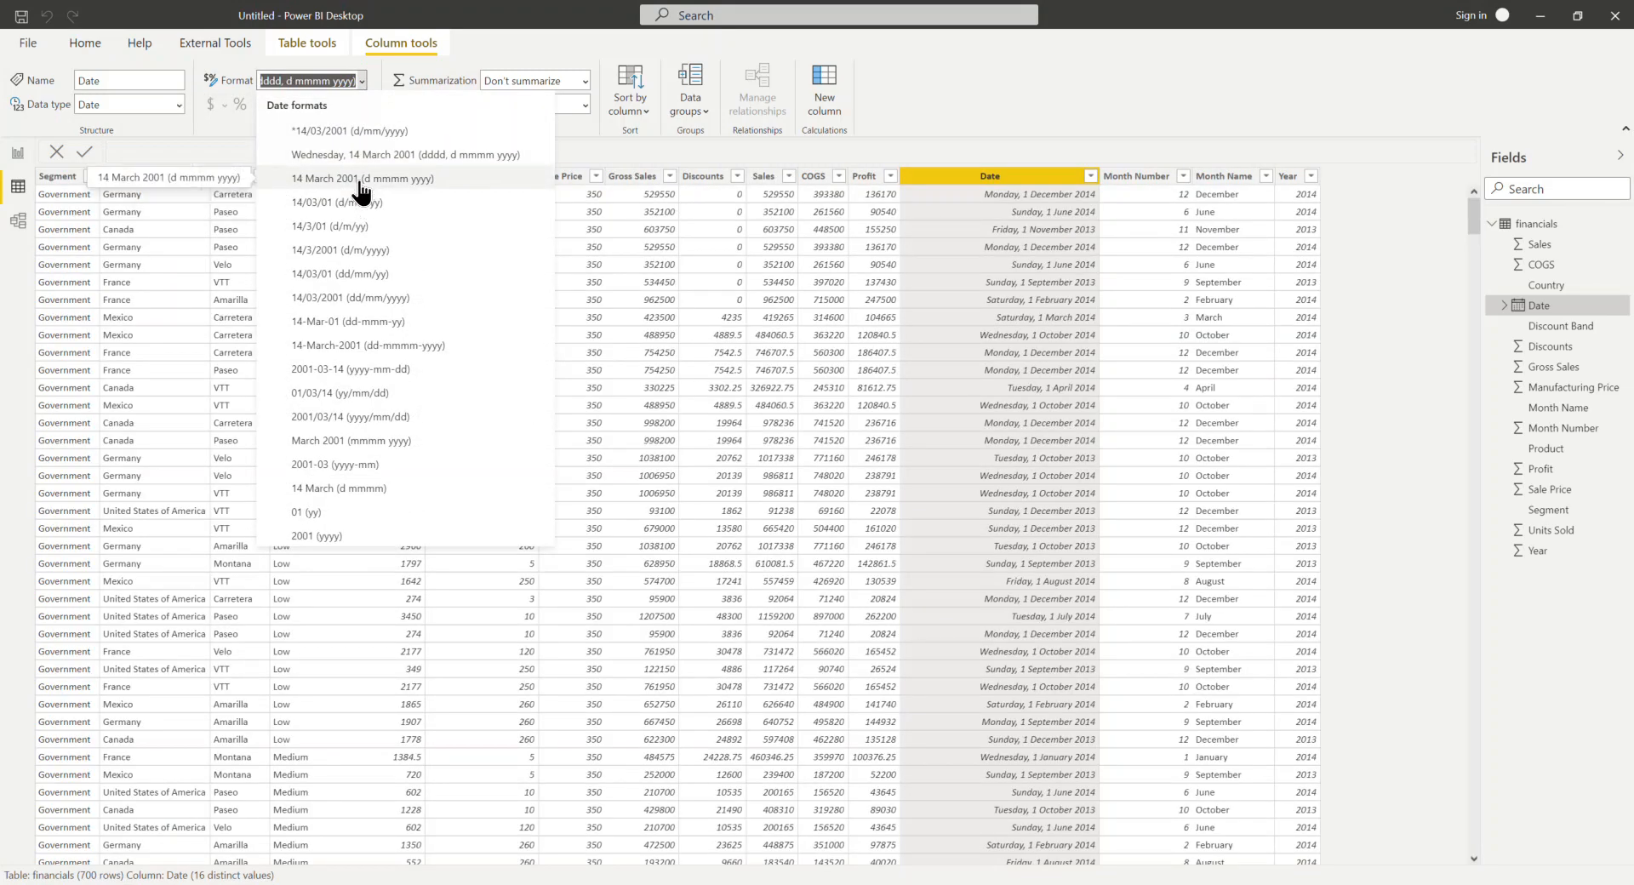
left_click(308, 202)
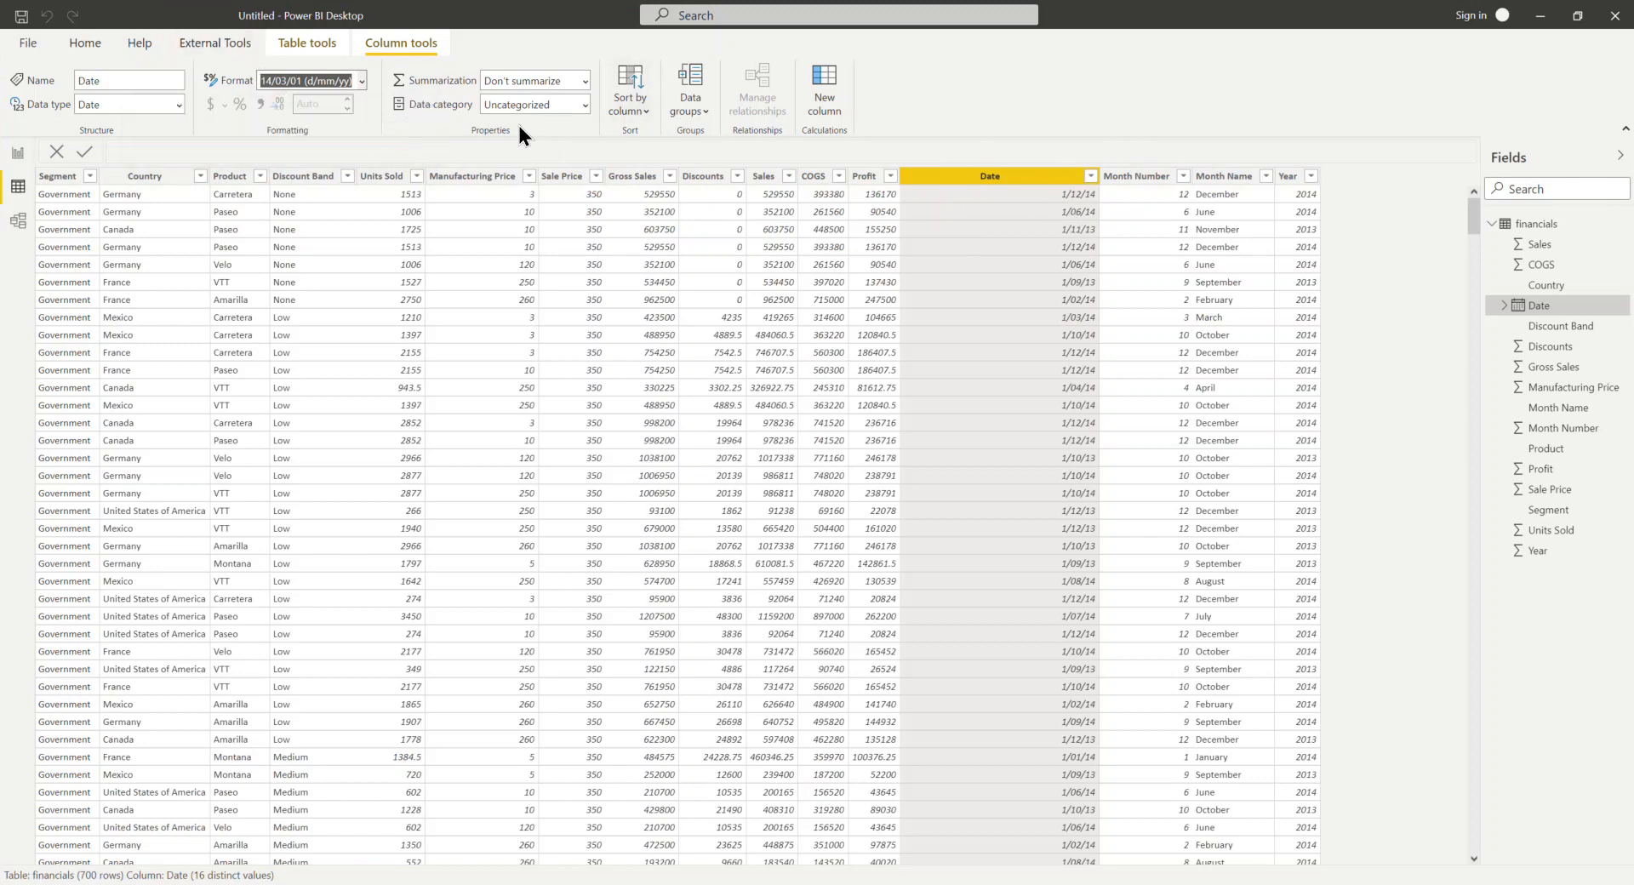
Set the Date column's summarization to Count and return it to Don't summarize
left_click(586, 82)
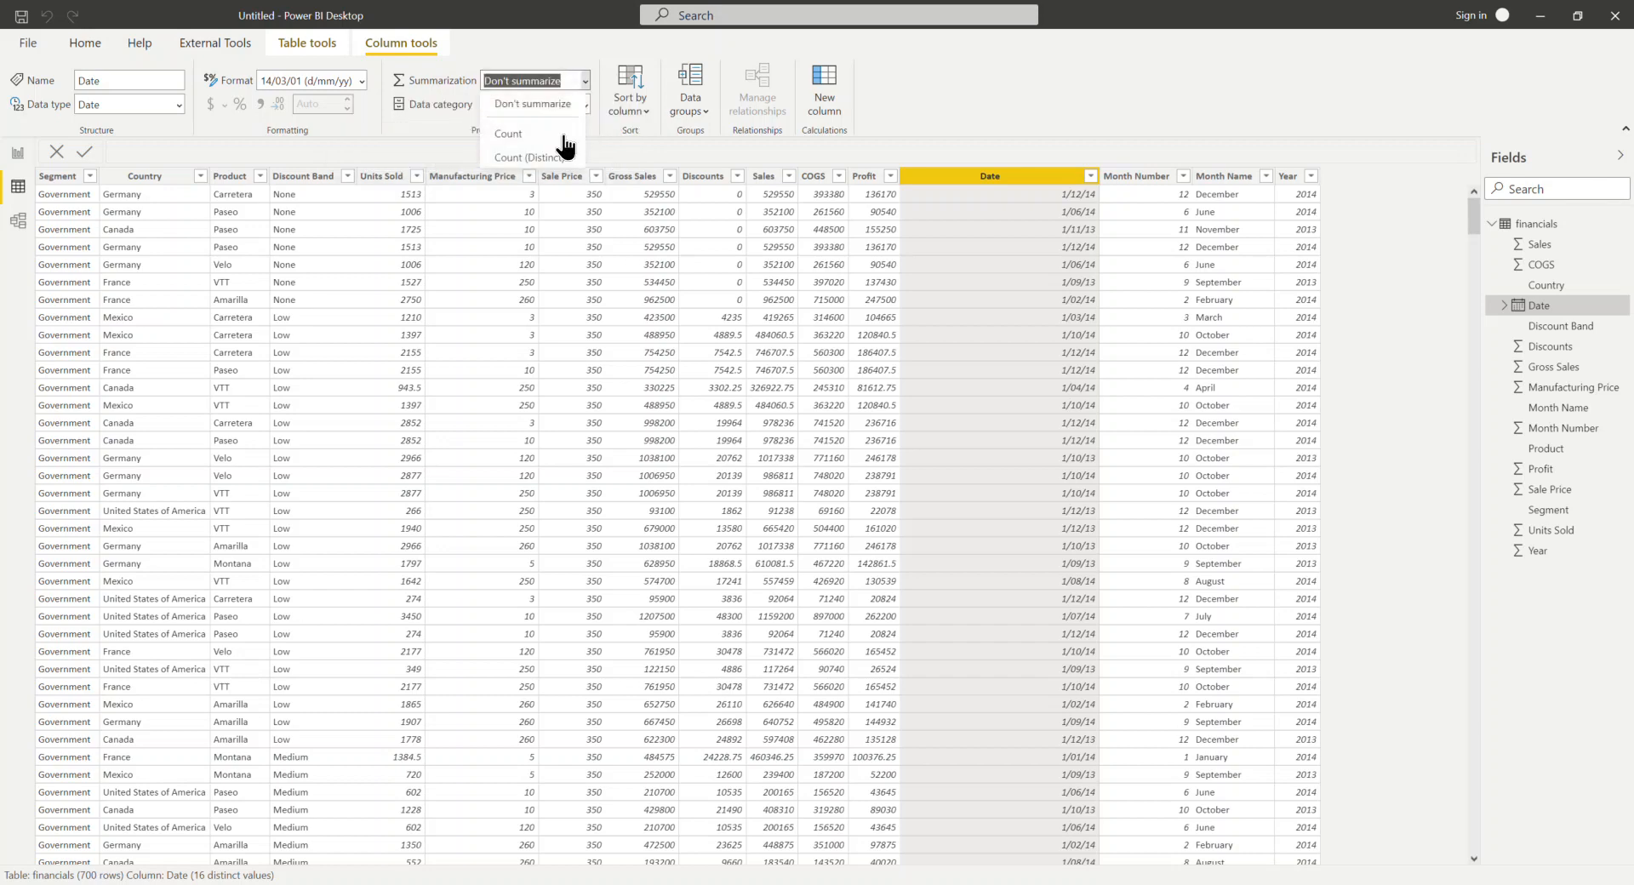
left_click(540, 145)
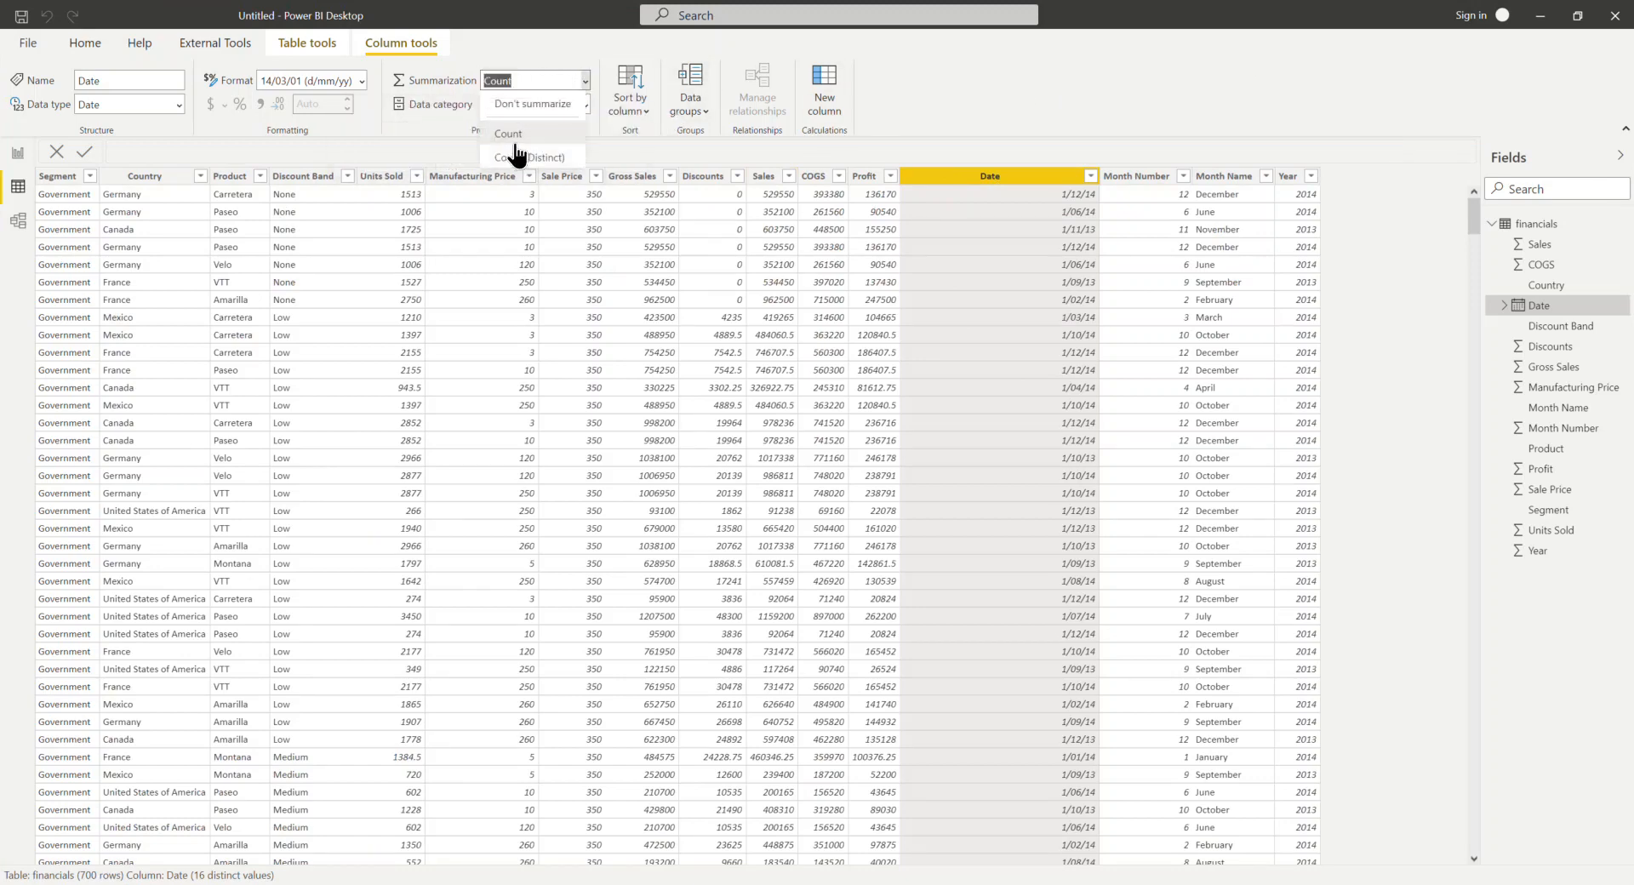
left_click(519, 105)
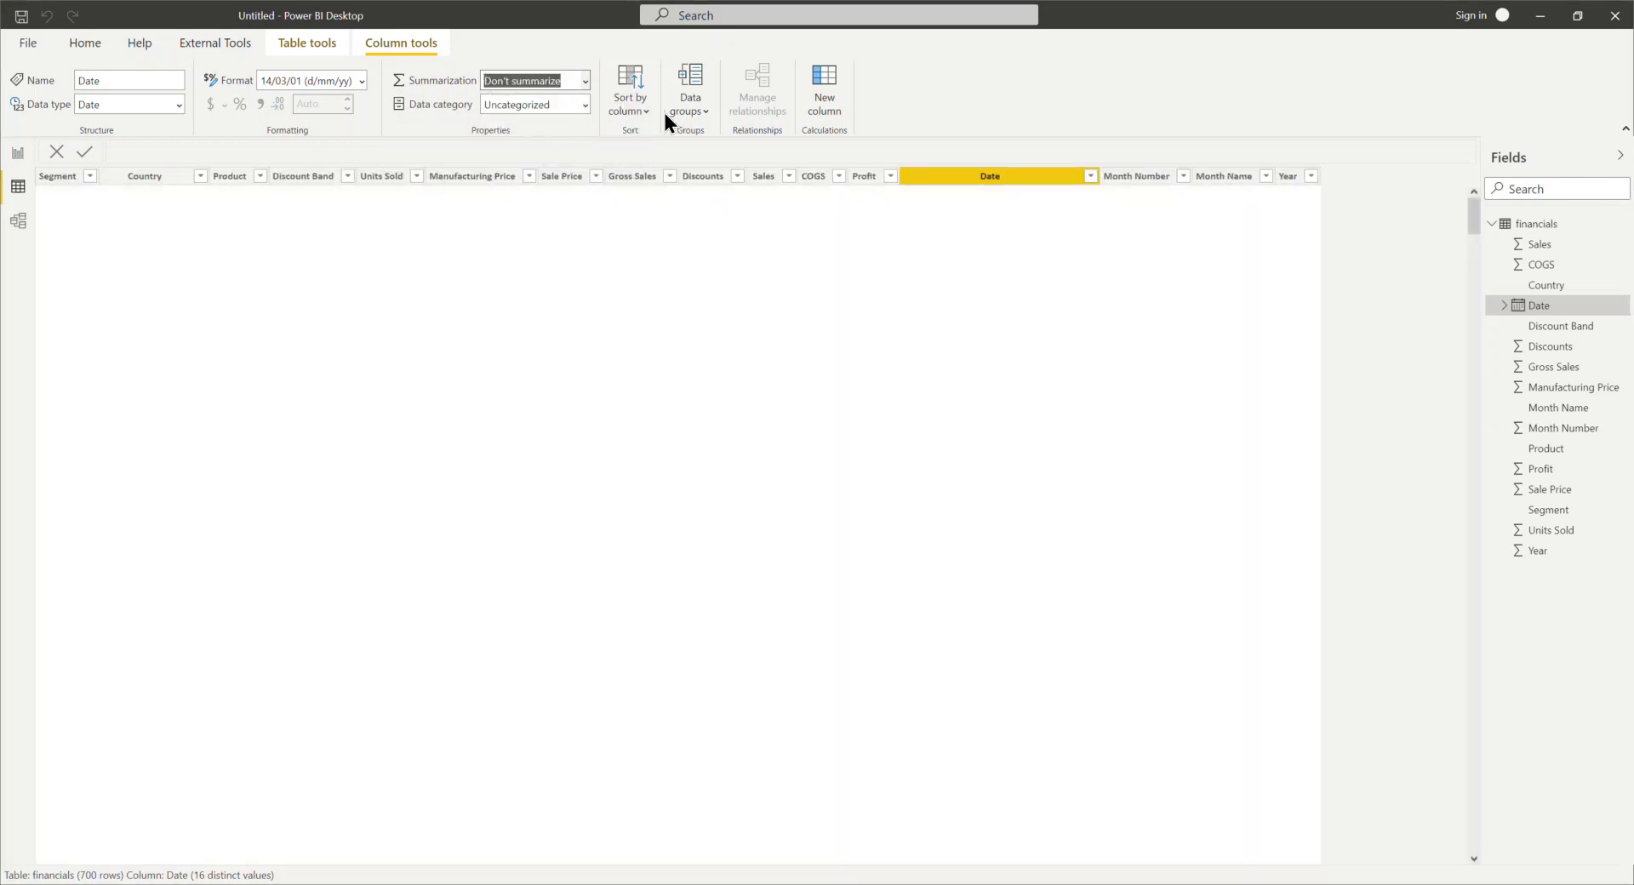
Try to sort the Date column by the Country column
left_click(646, 110)
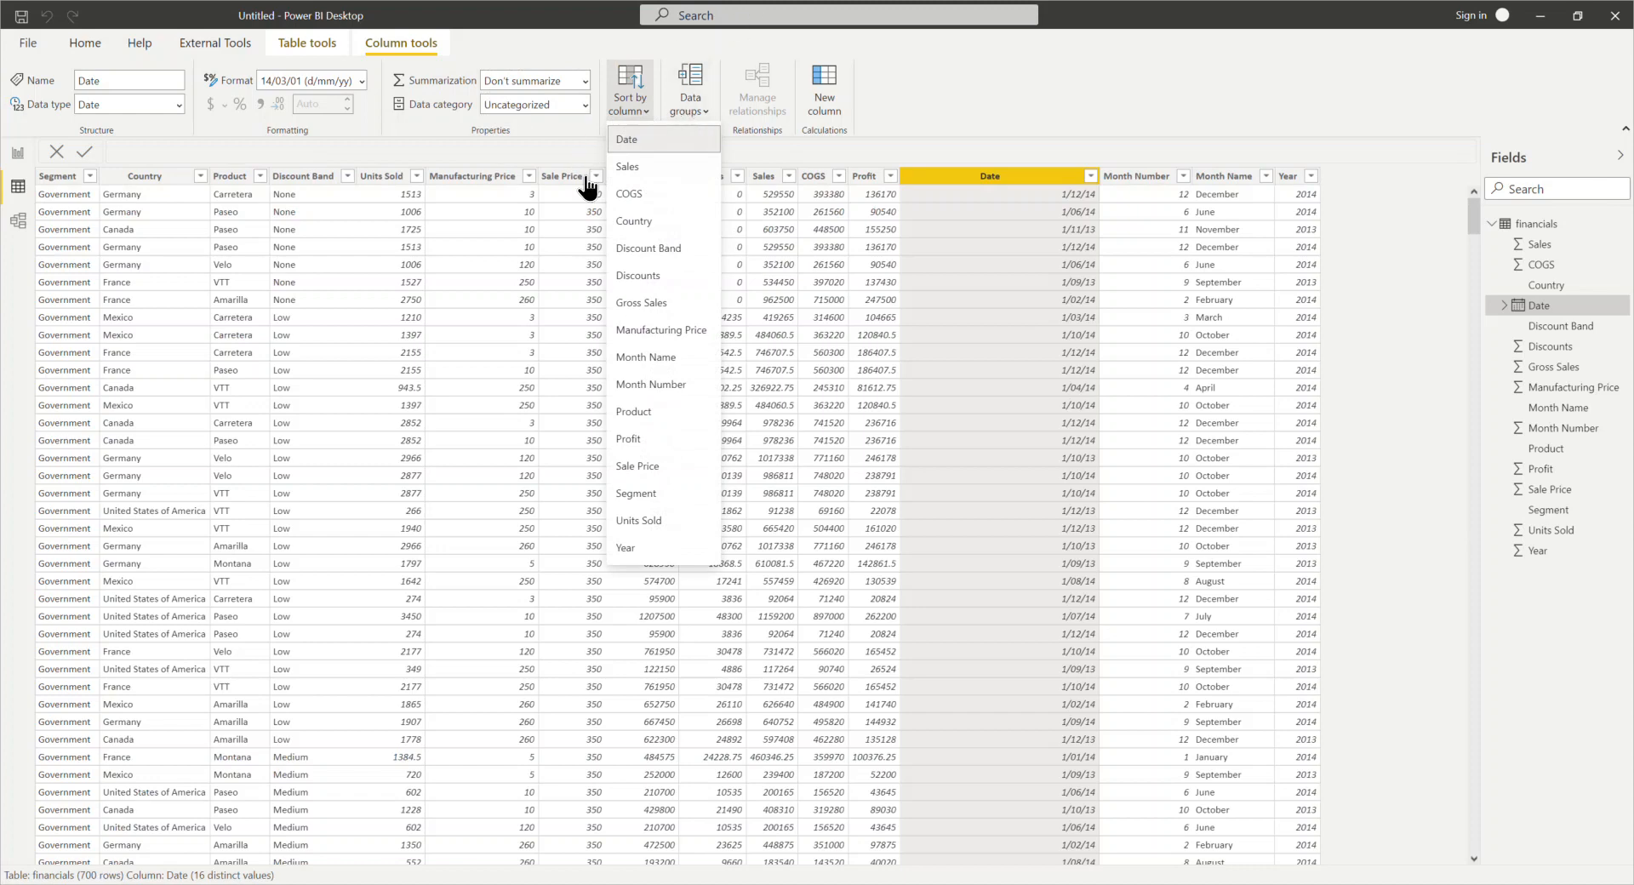
left_click(640, 222)
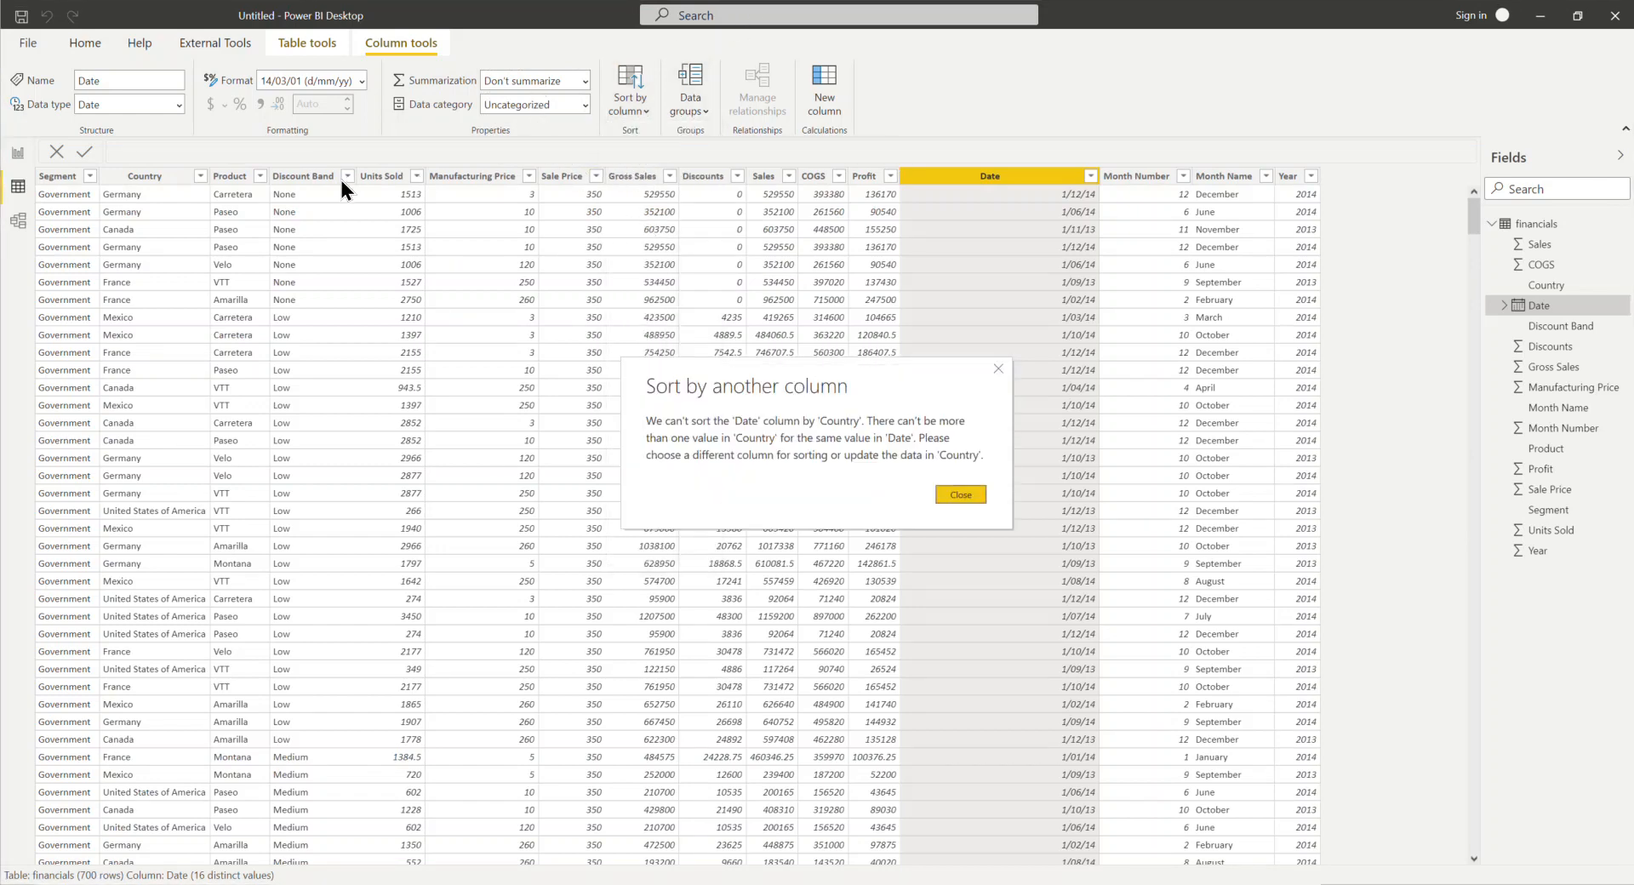
left_click(951, 495)
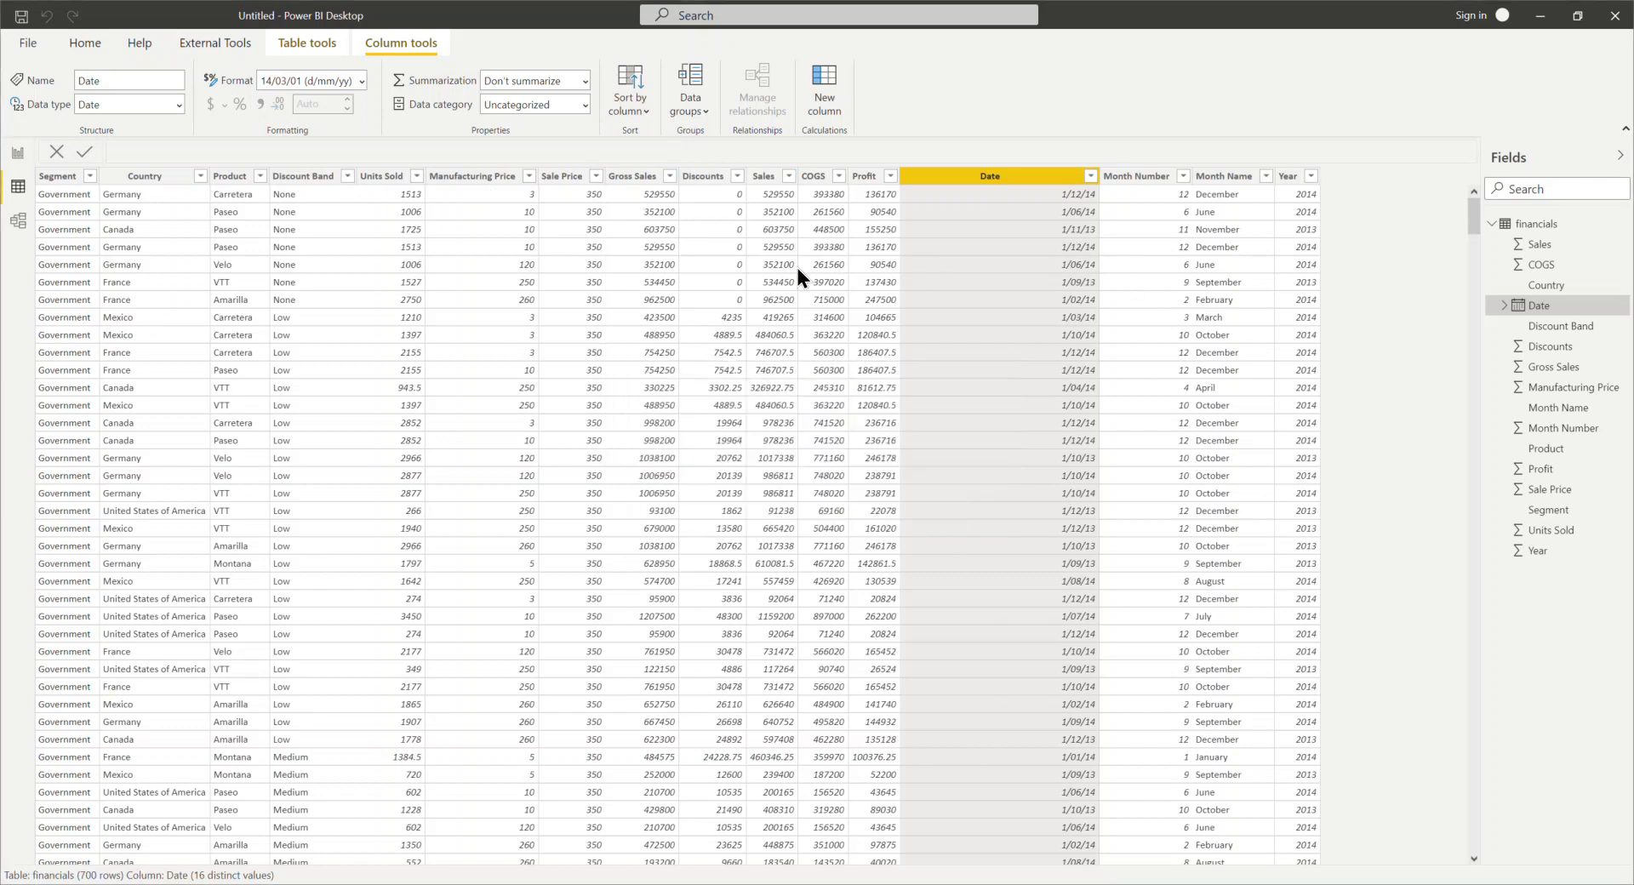
left_click(630, 106)
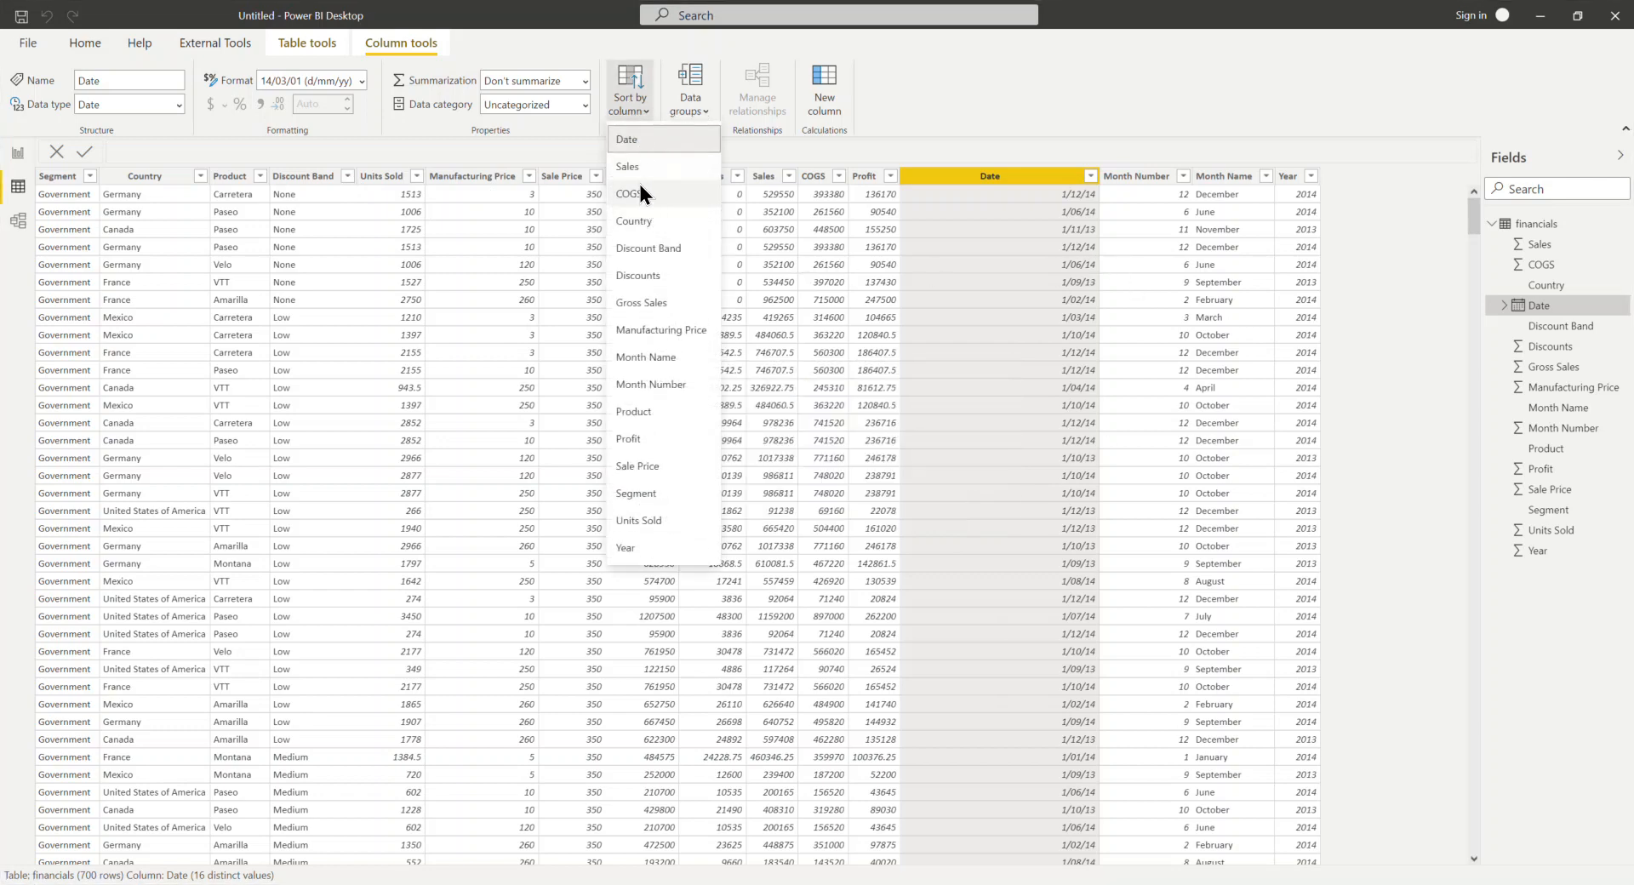
left_click(646, 221)
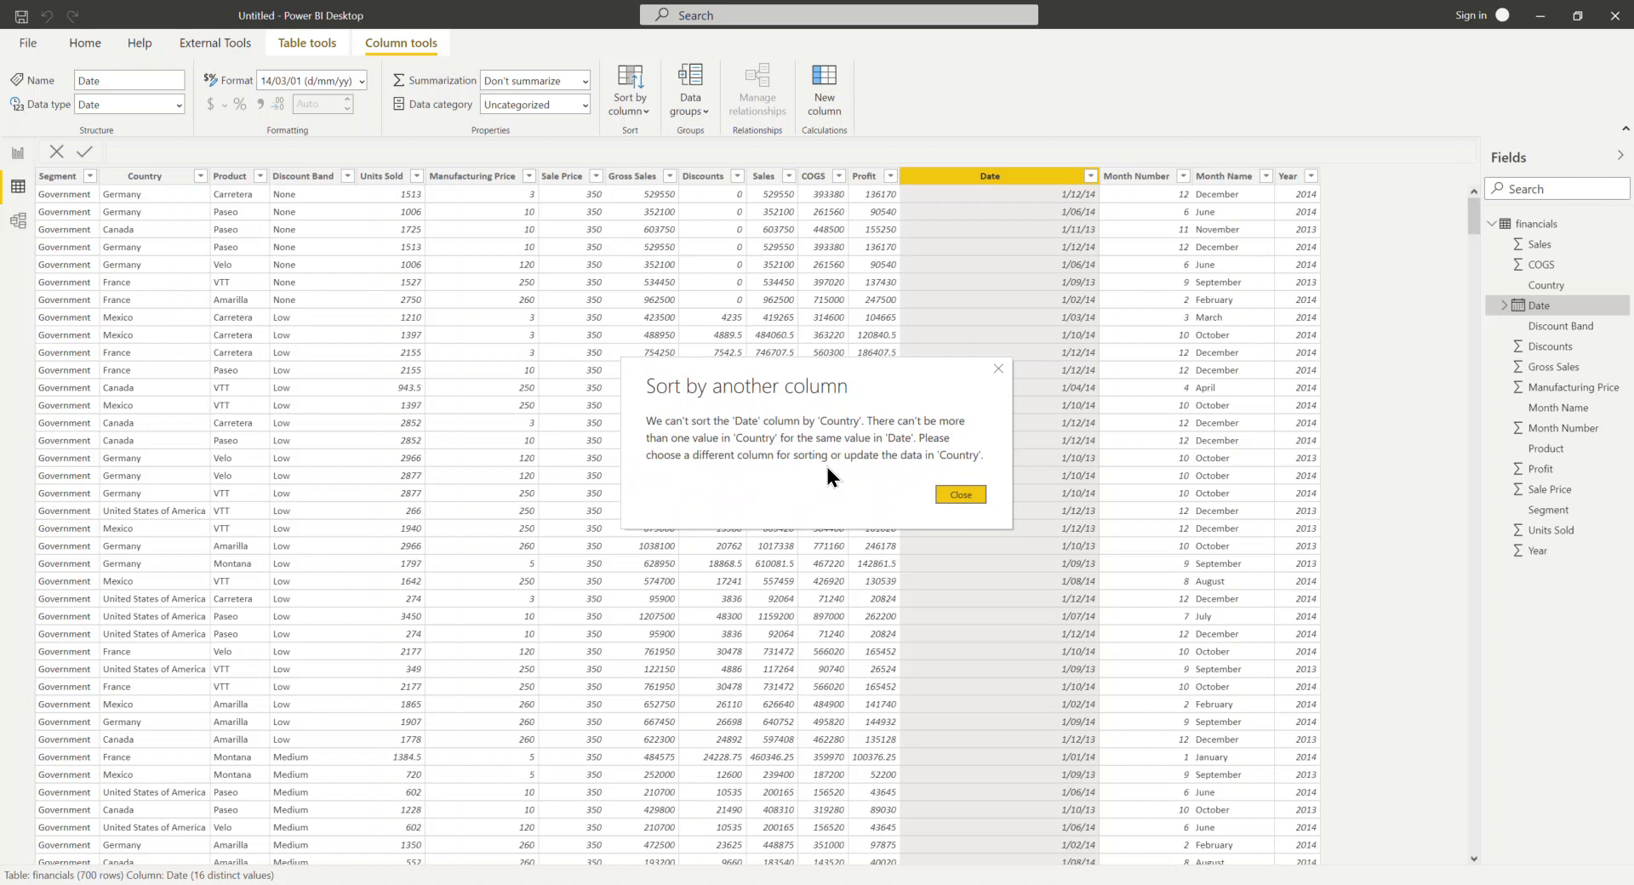
left_click(962, 496)
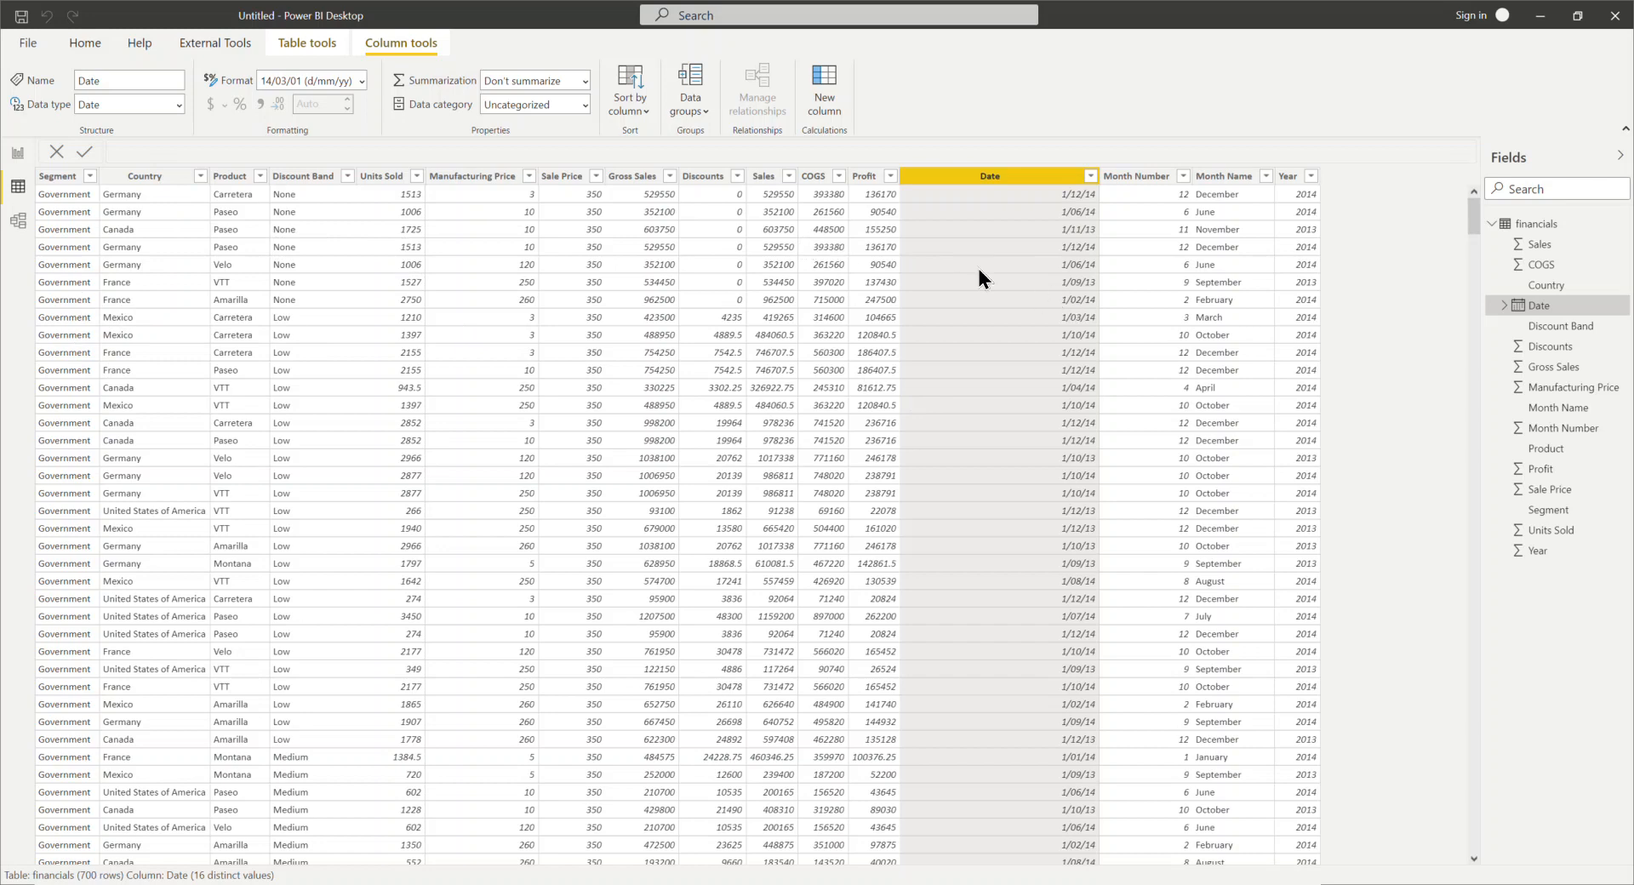
Select the Country column and try to sort it by the Date column
left_click(153, 179)
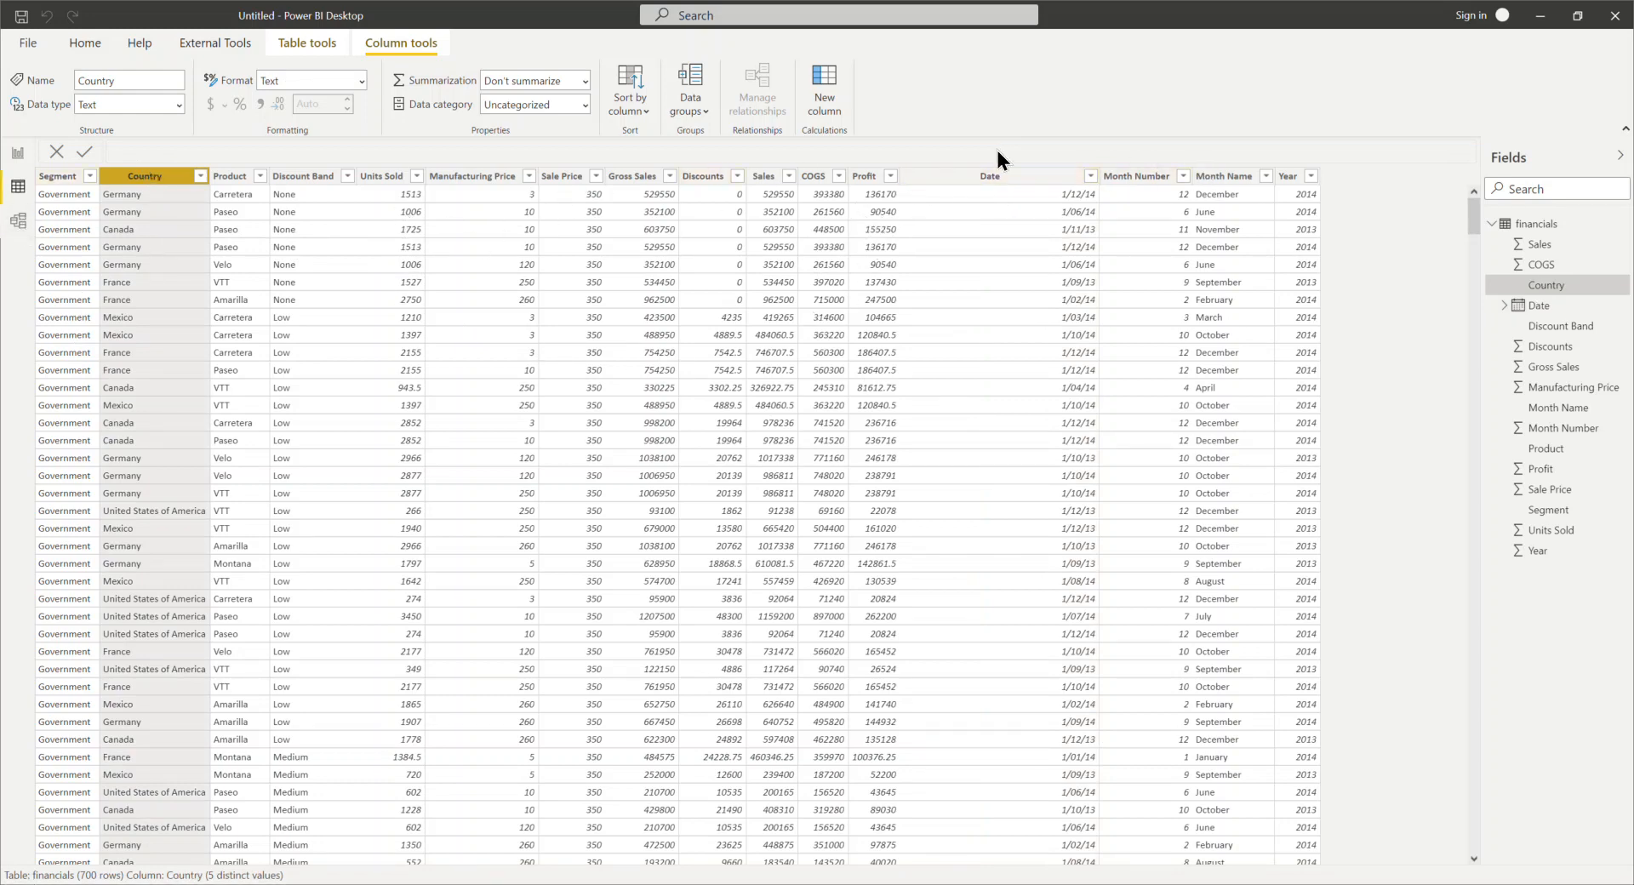
left_click(200, 175)
left_click(620, 108)
left_click(635, 219)
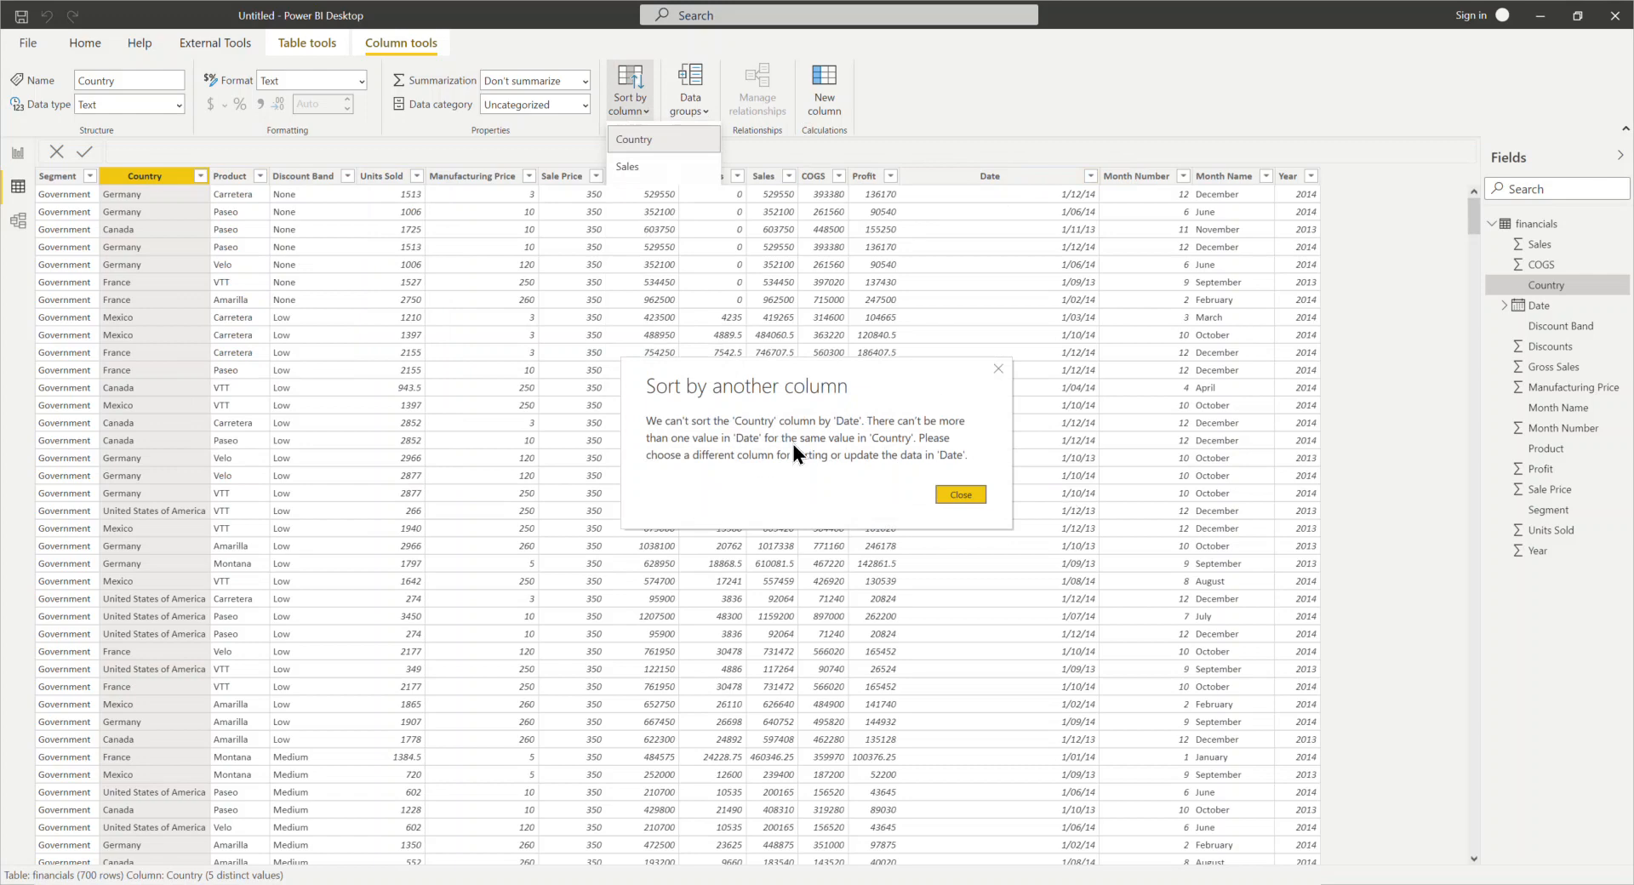
left_click(962, 495)
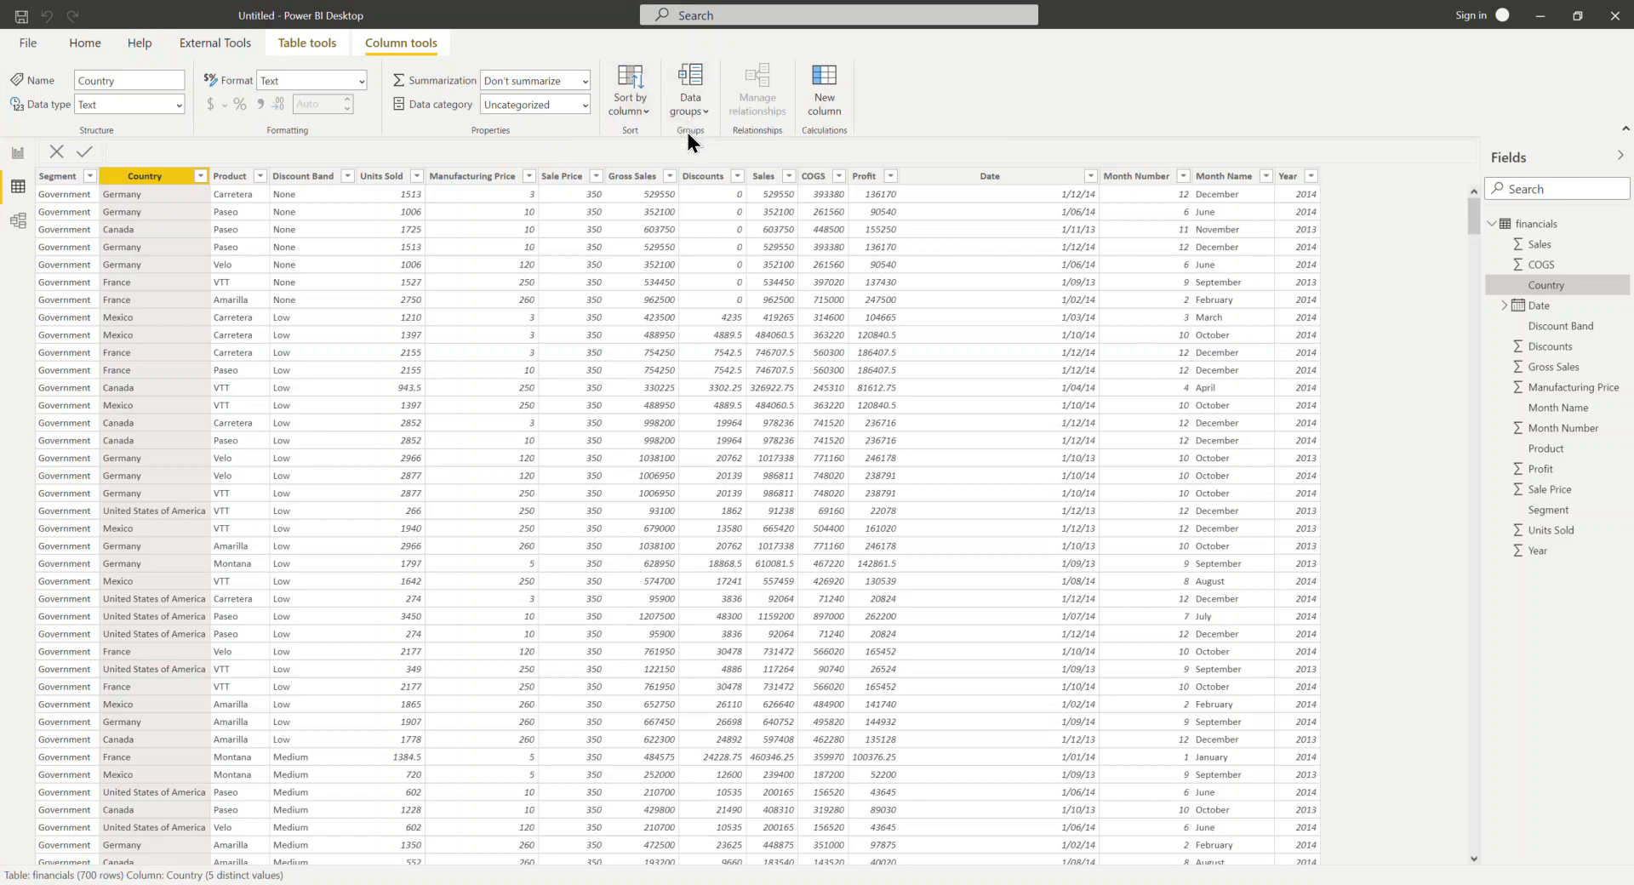
Sort the table by the Product column in ascending order and view the columns that Product can be sorted by
left_click(260, 177)
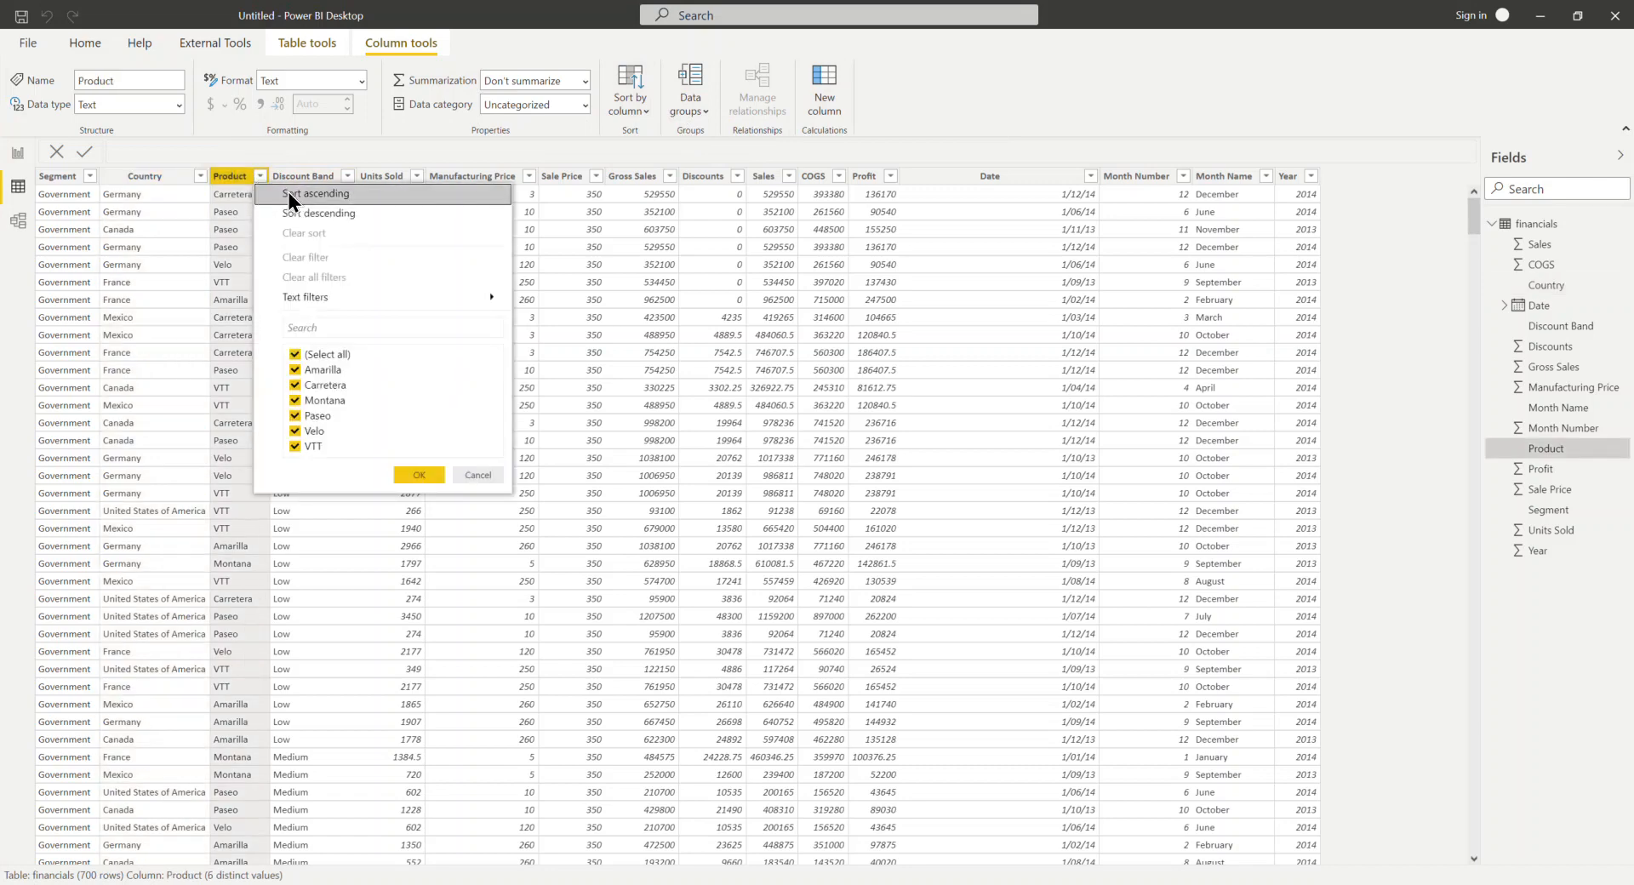
left_click(289, 193)
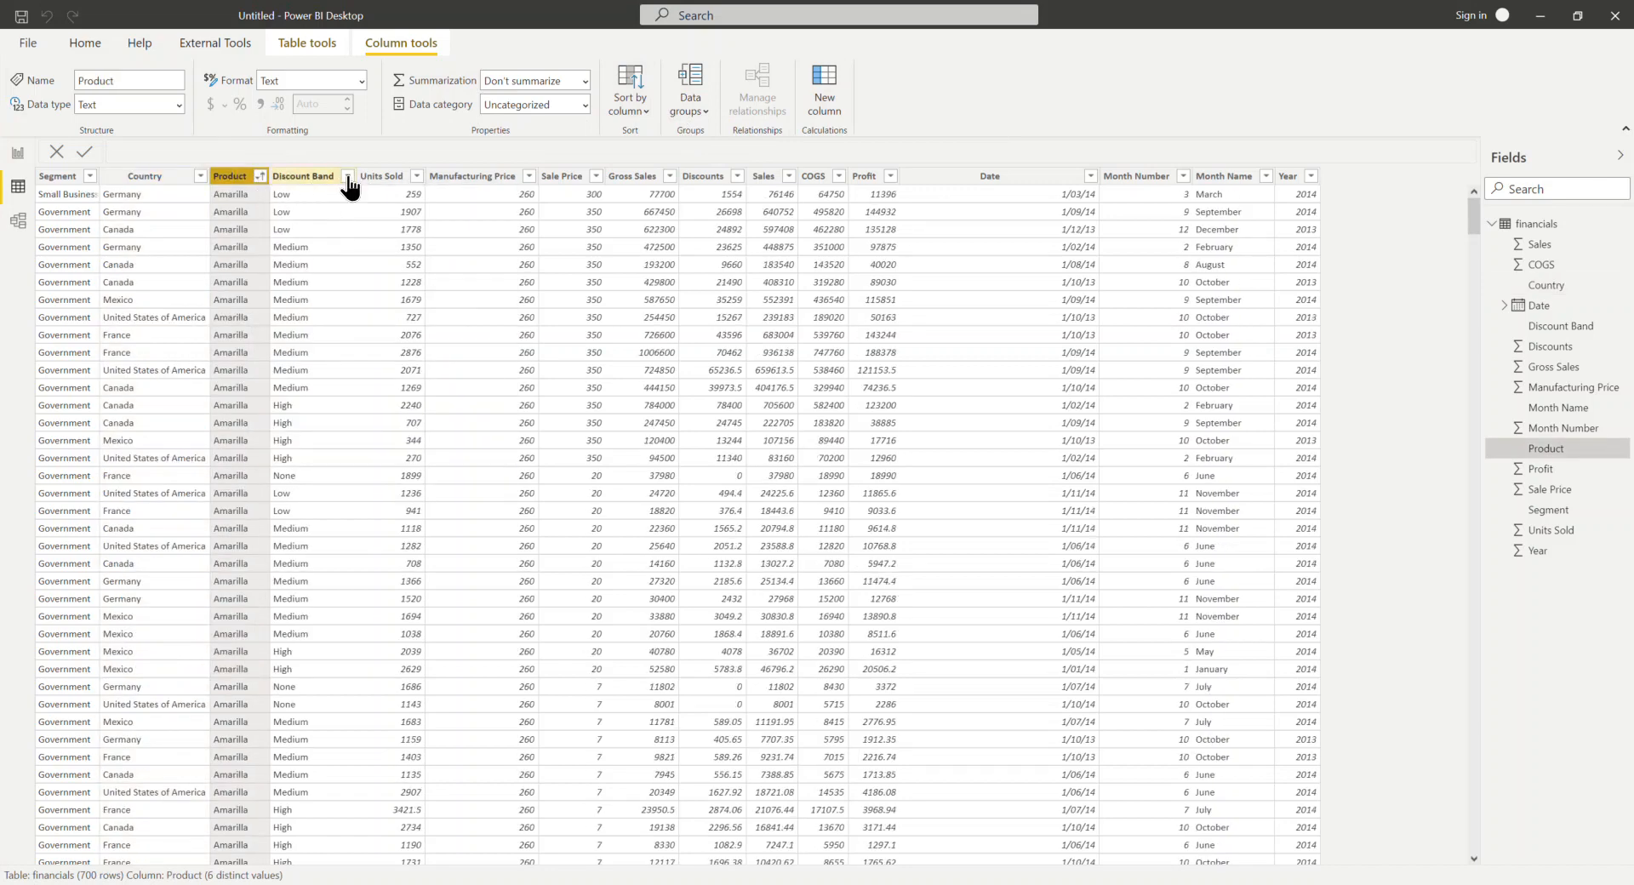
left_click(646, 111)
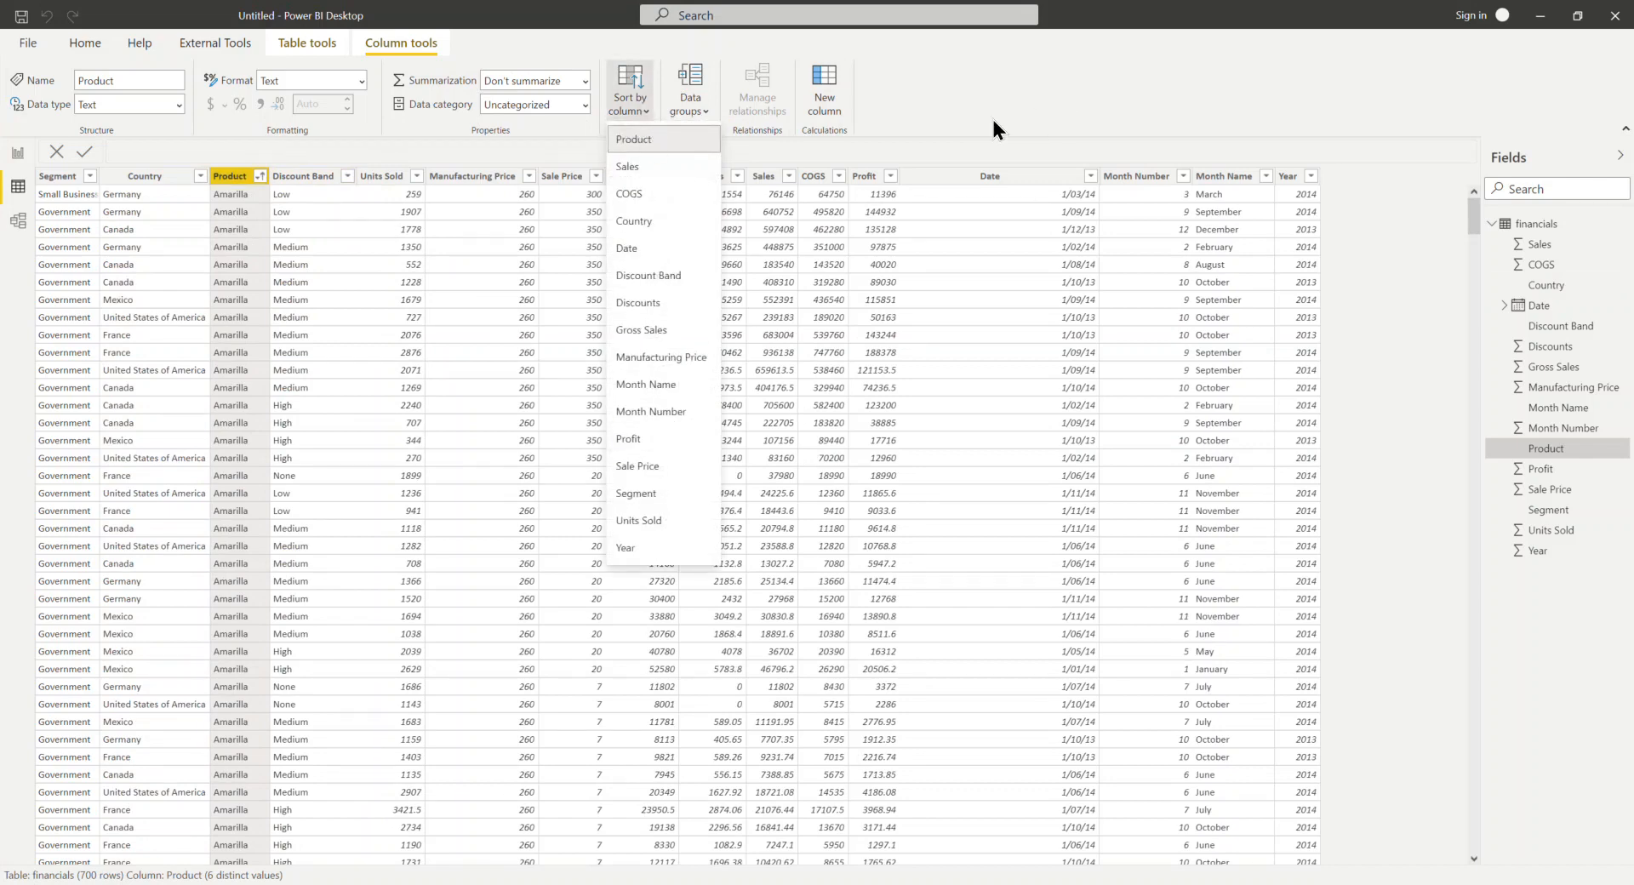
left_click(962, 136)
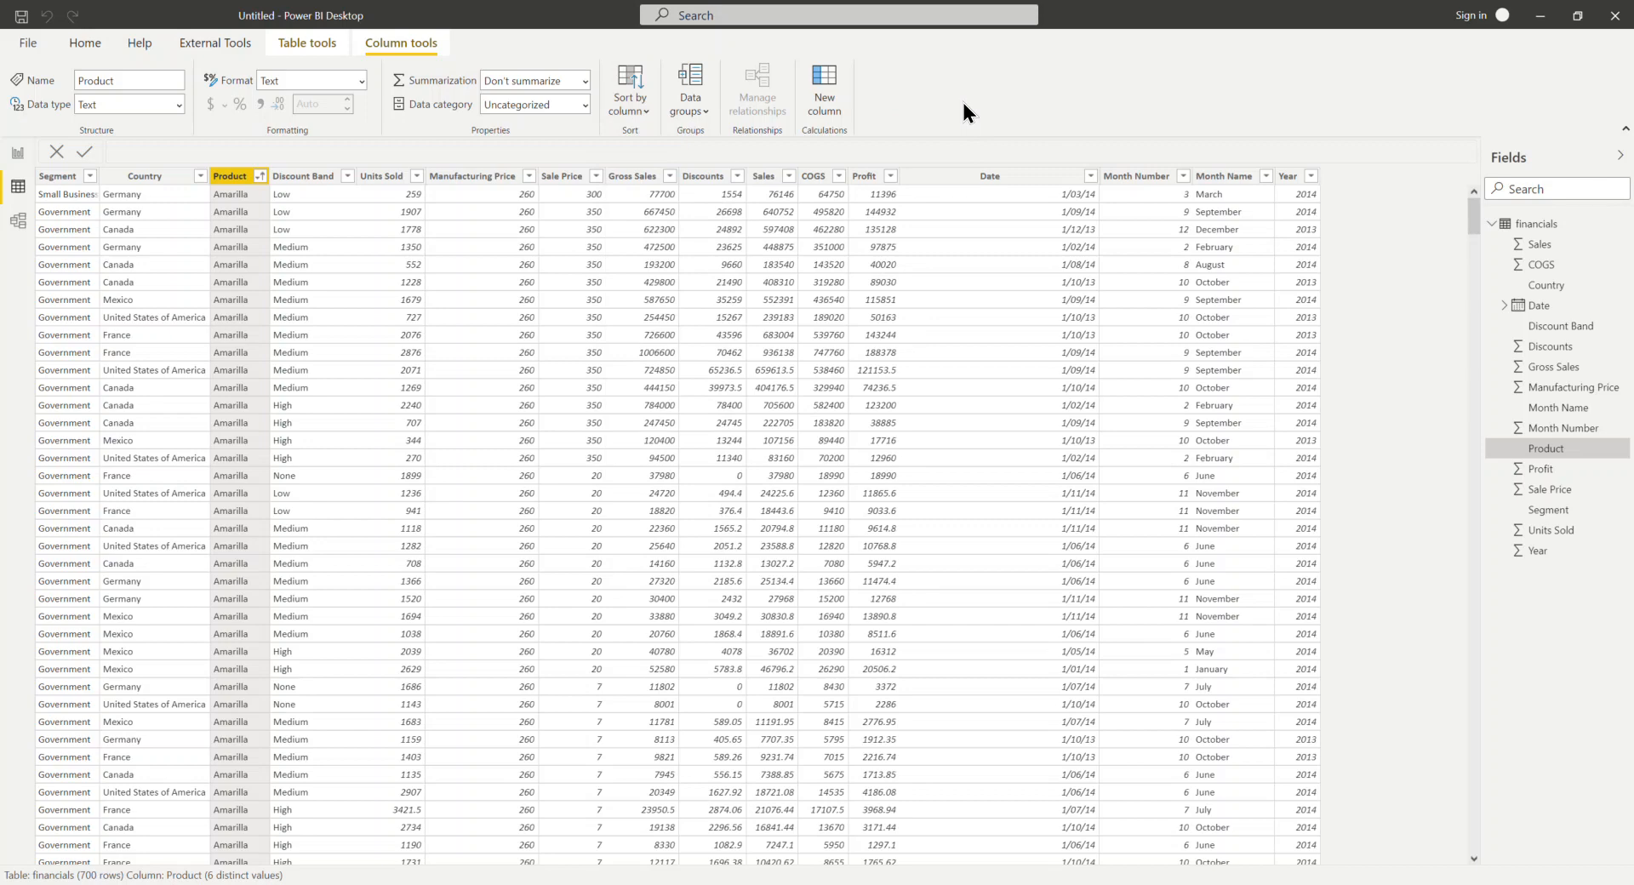
Select the Date column and try to sort it by the Product column
left_click(1013, 180)
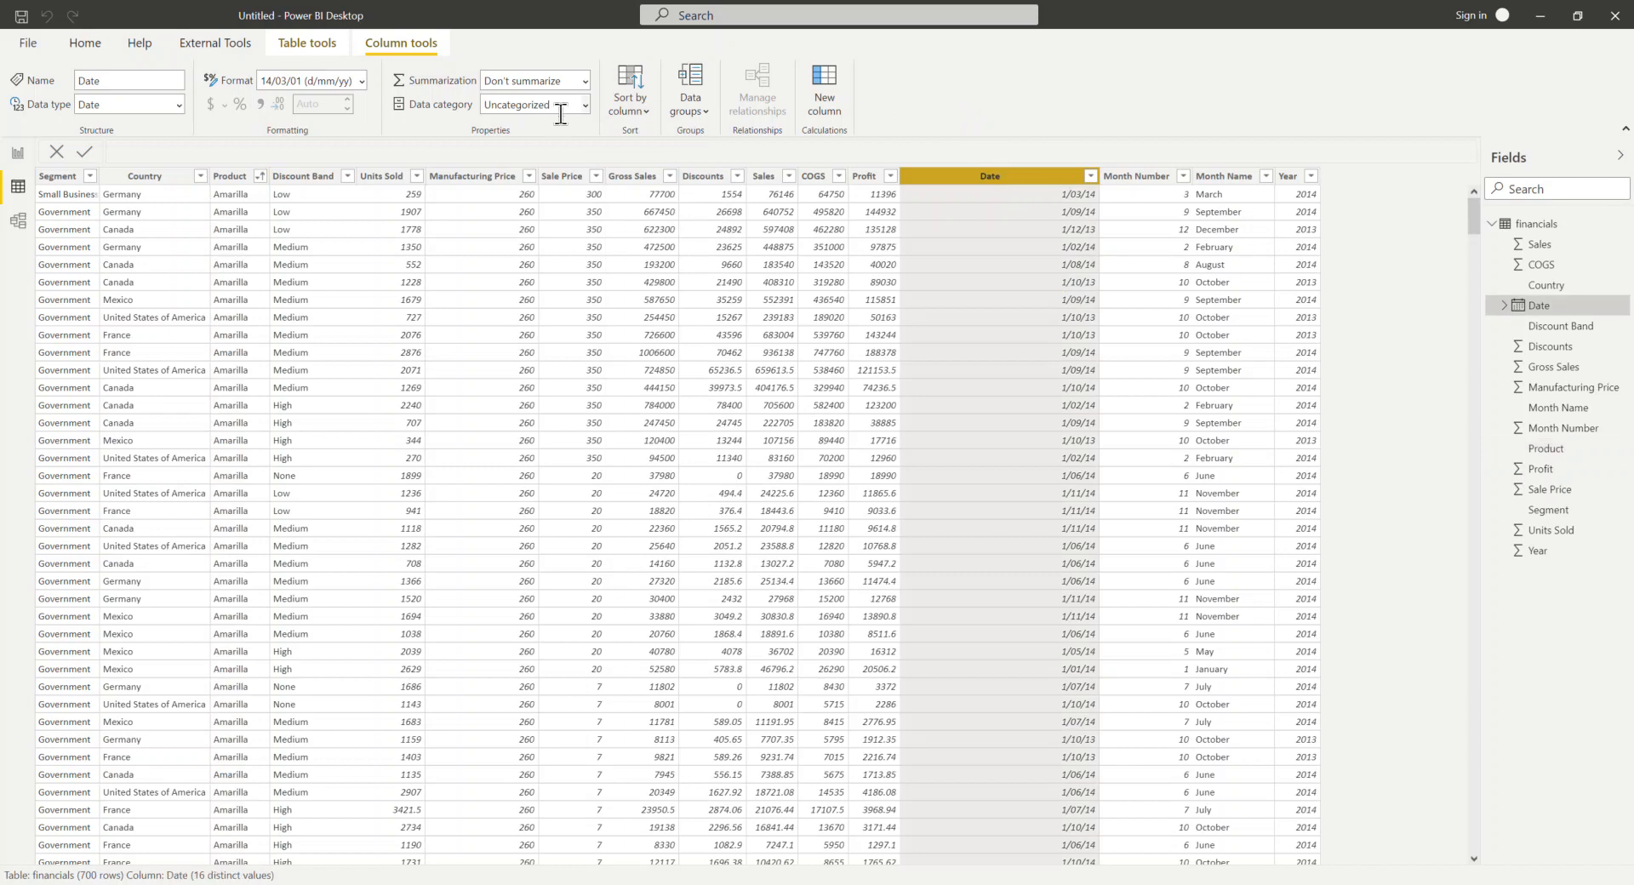
left_click(640, 106)
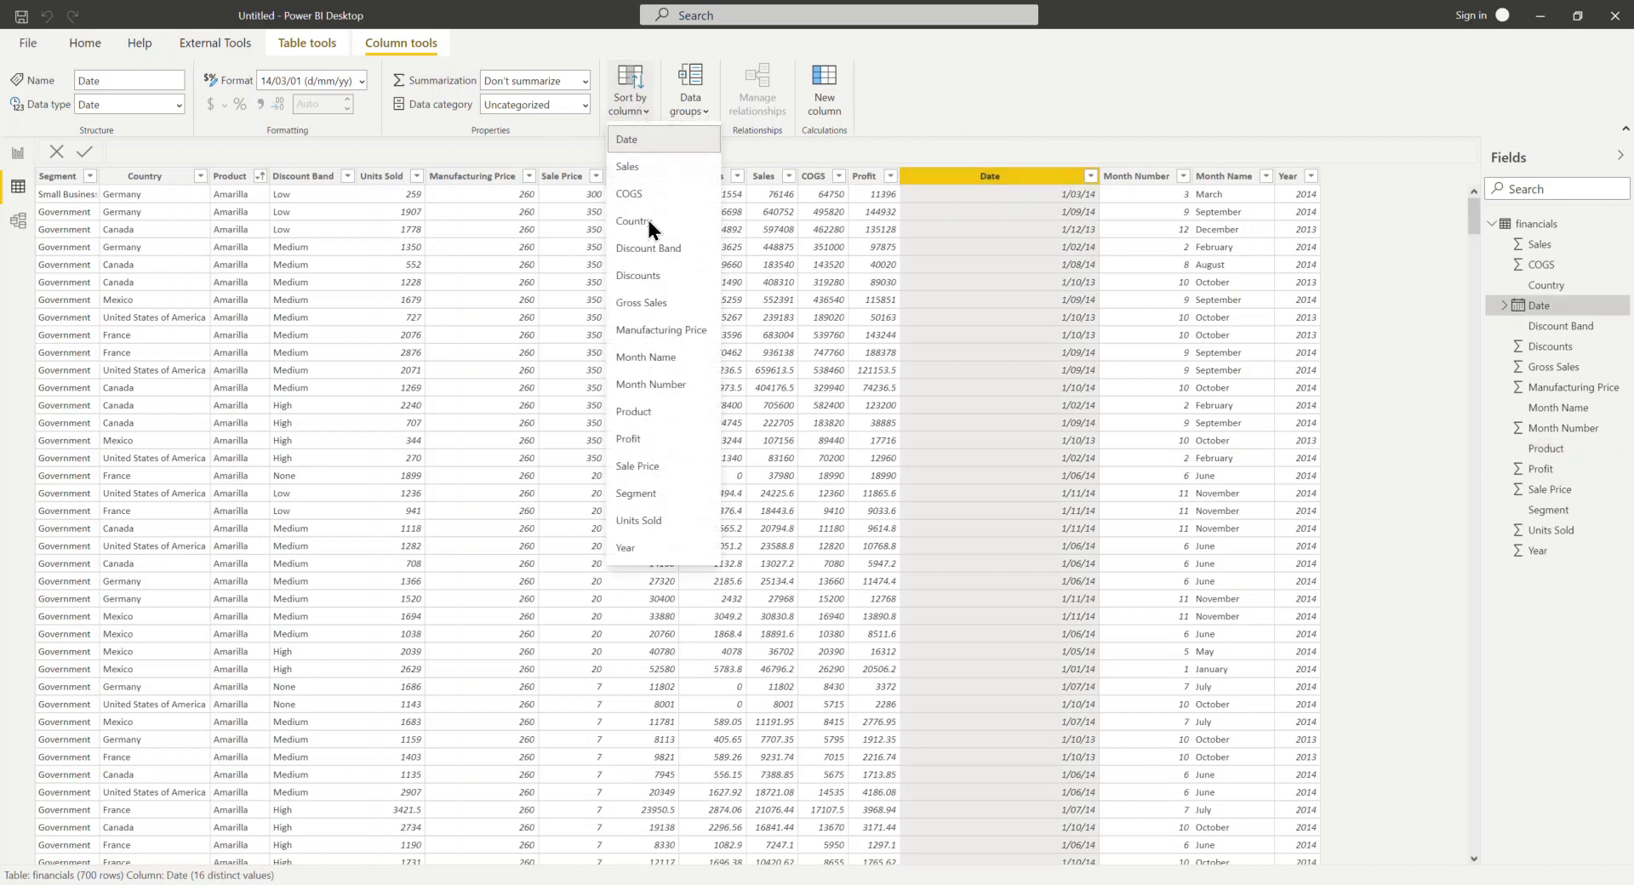
left_click(665, 412)
left_click(961, 496)
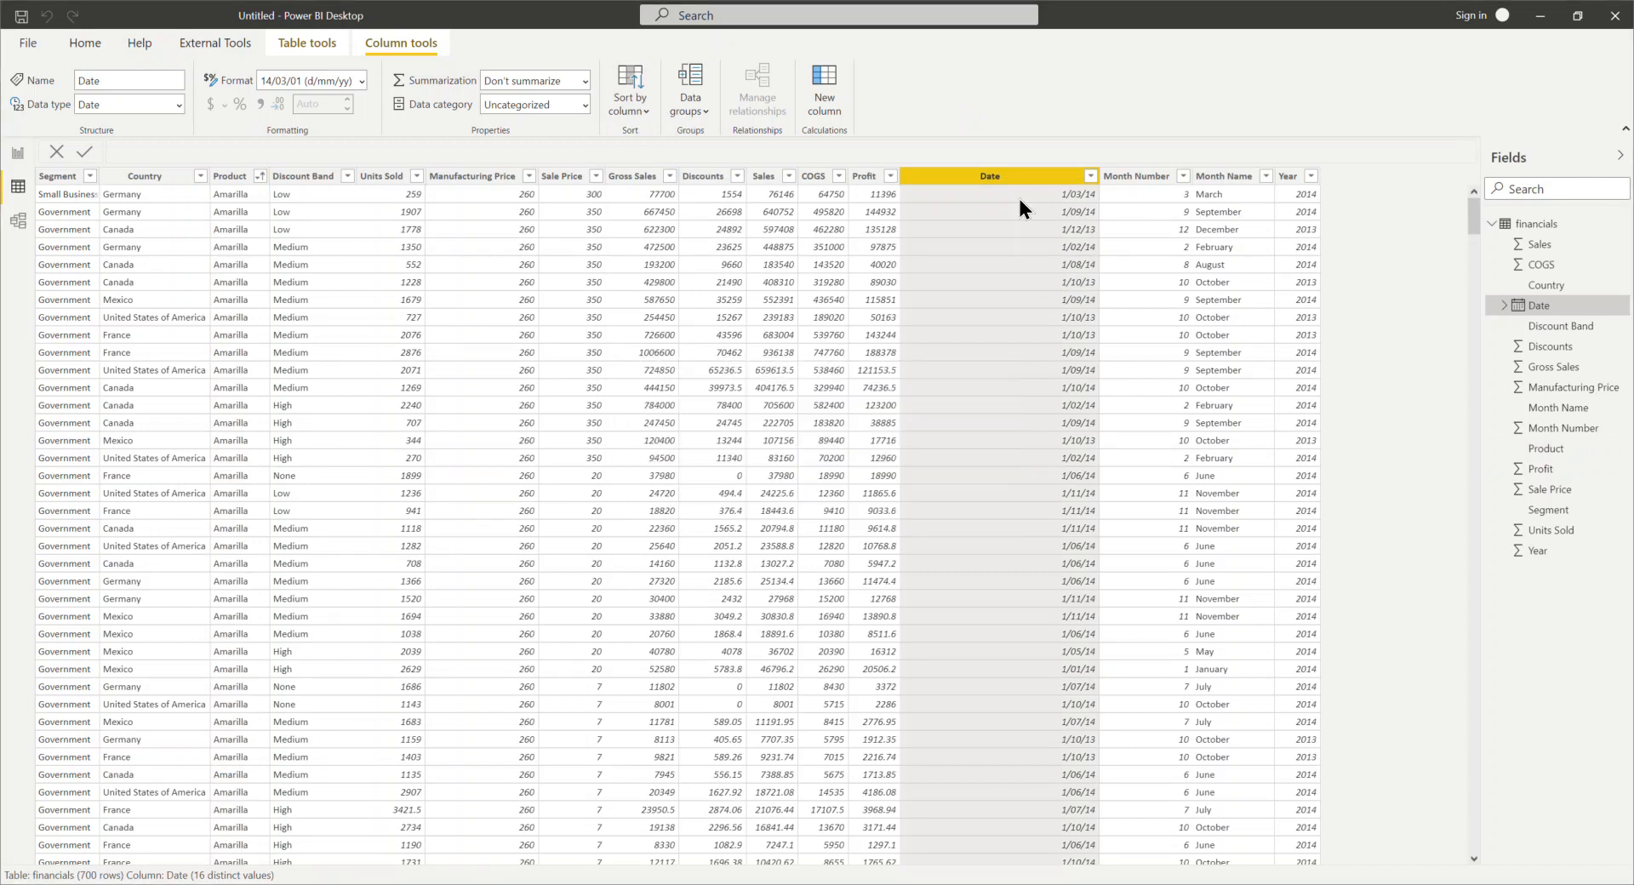
Create a new data group from the Date column with group type Bin, bin type Size of bins and a bin size of 25 days
left_click(703, 109)
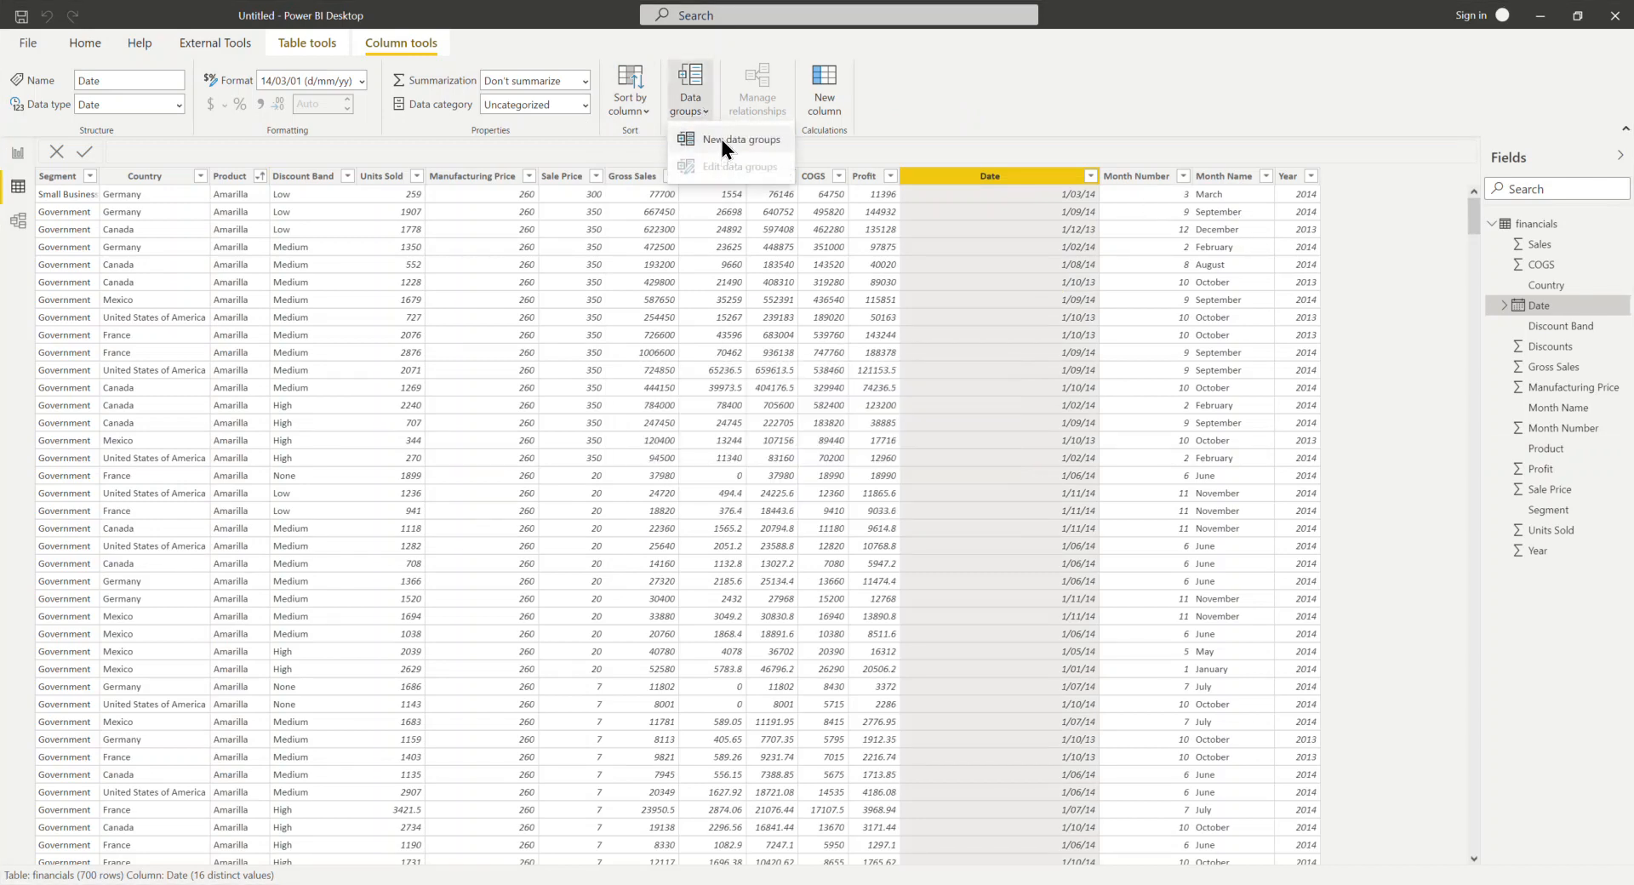
left_click(723, 139)
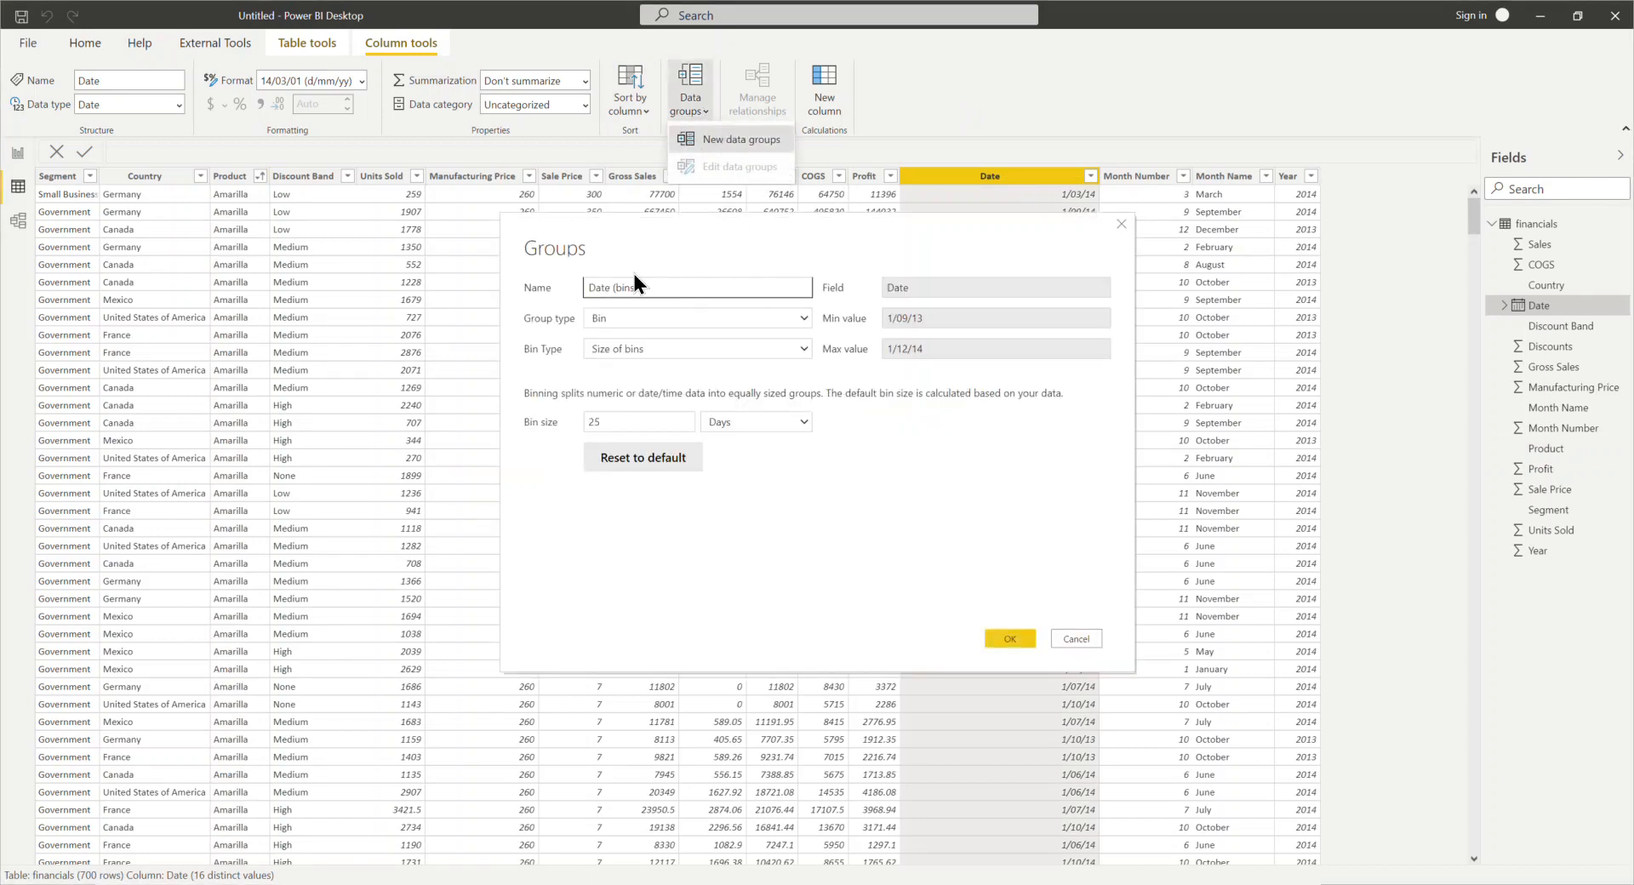
left_click(668, 324)
left_click(665, 339)
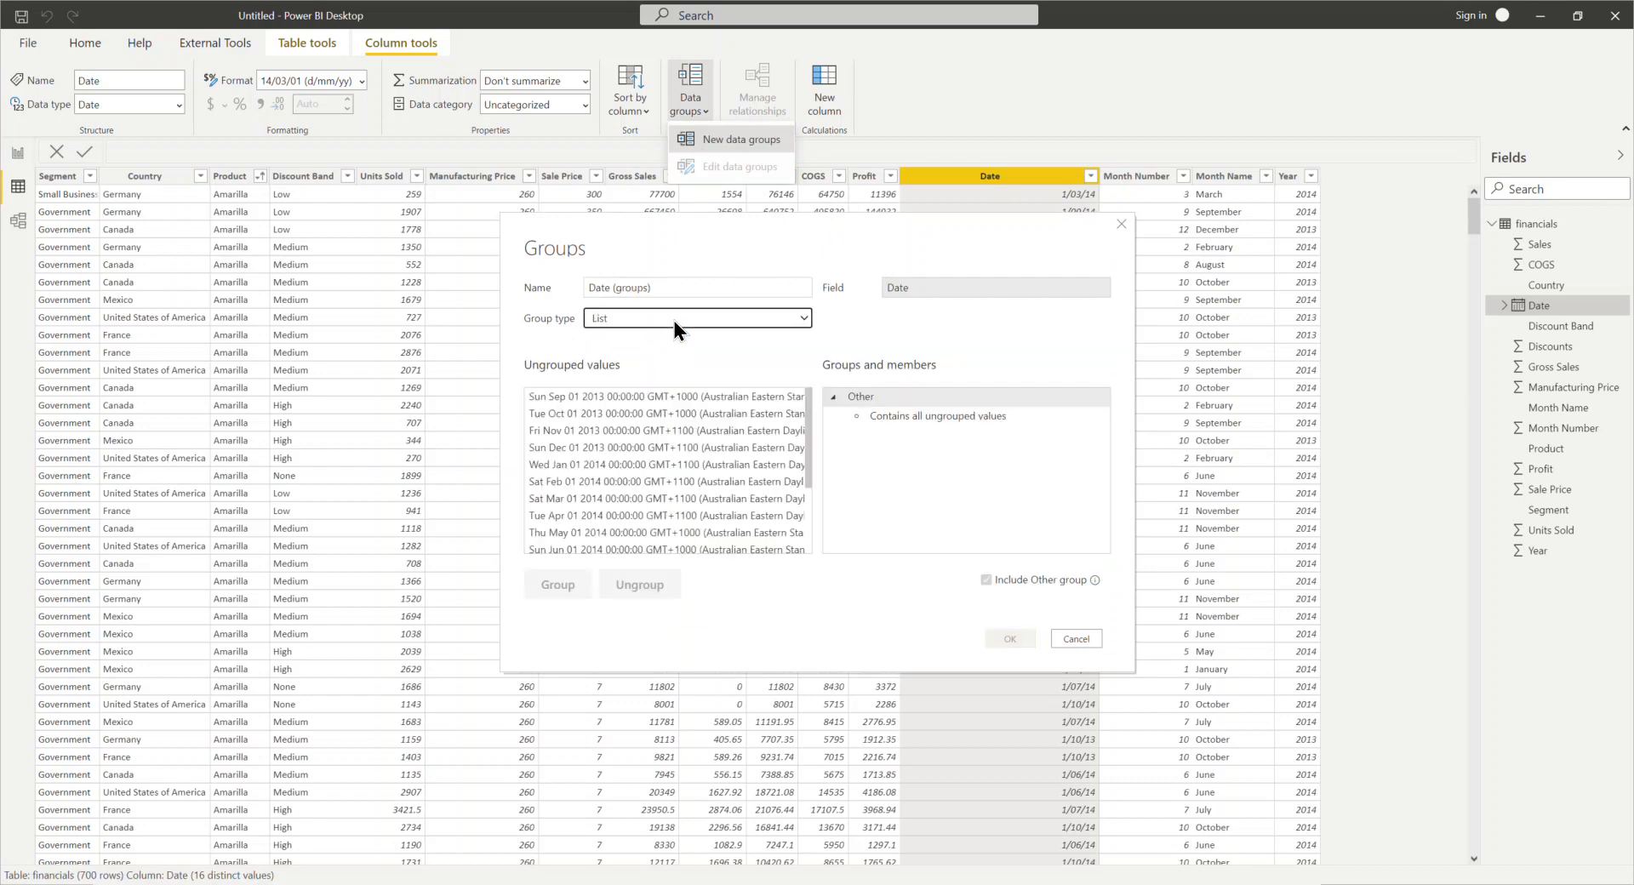
left_click(674, 320)
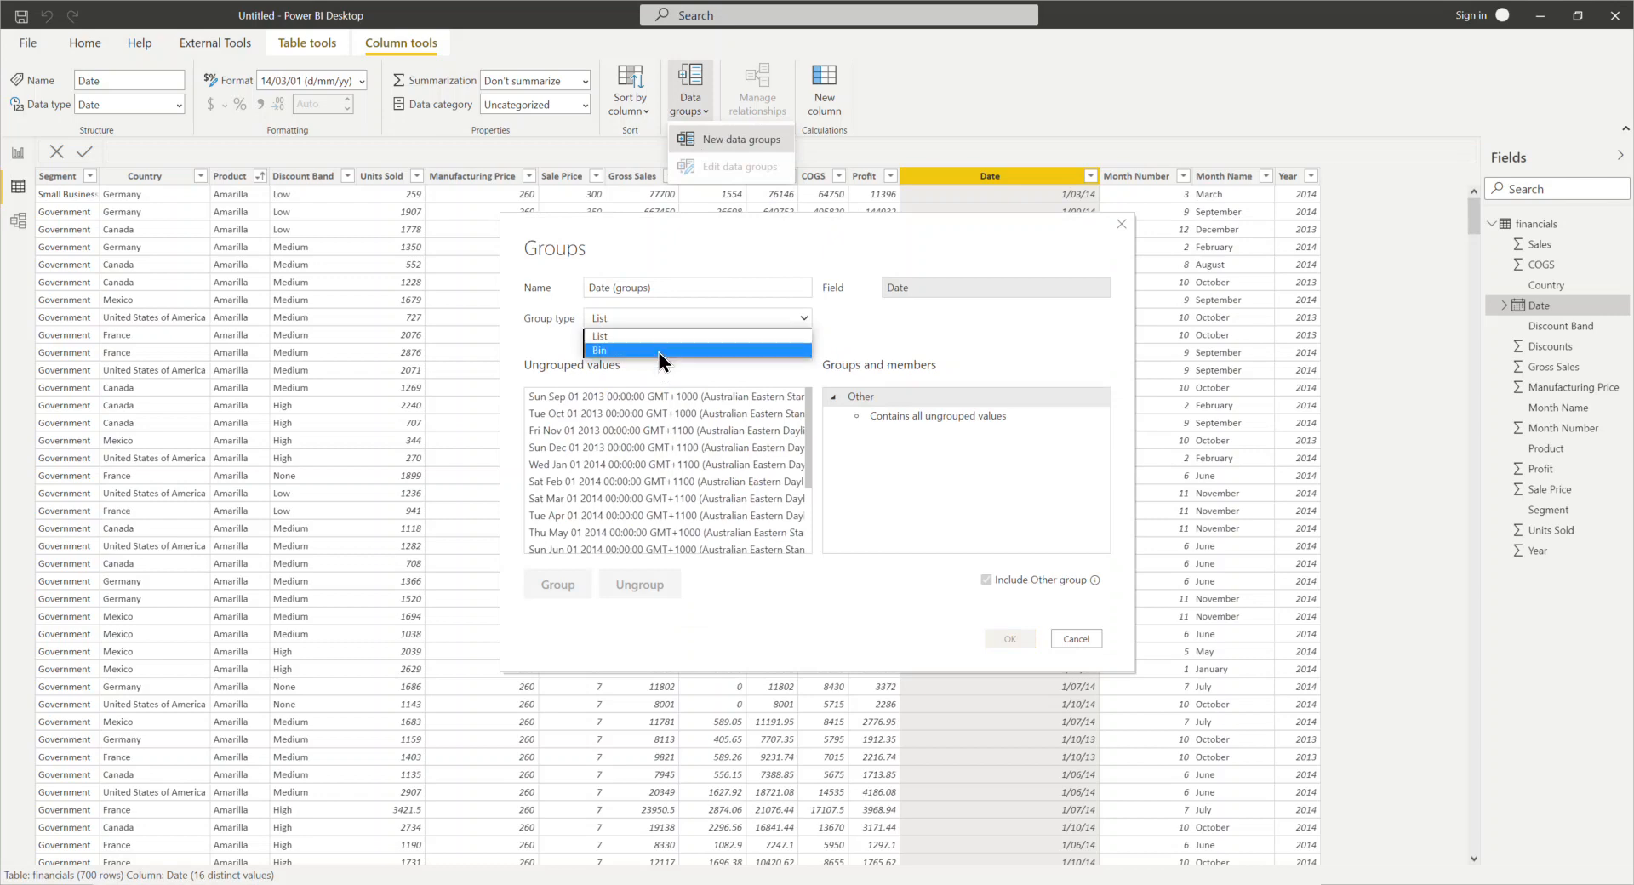
left_click(659, 350)
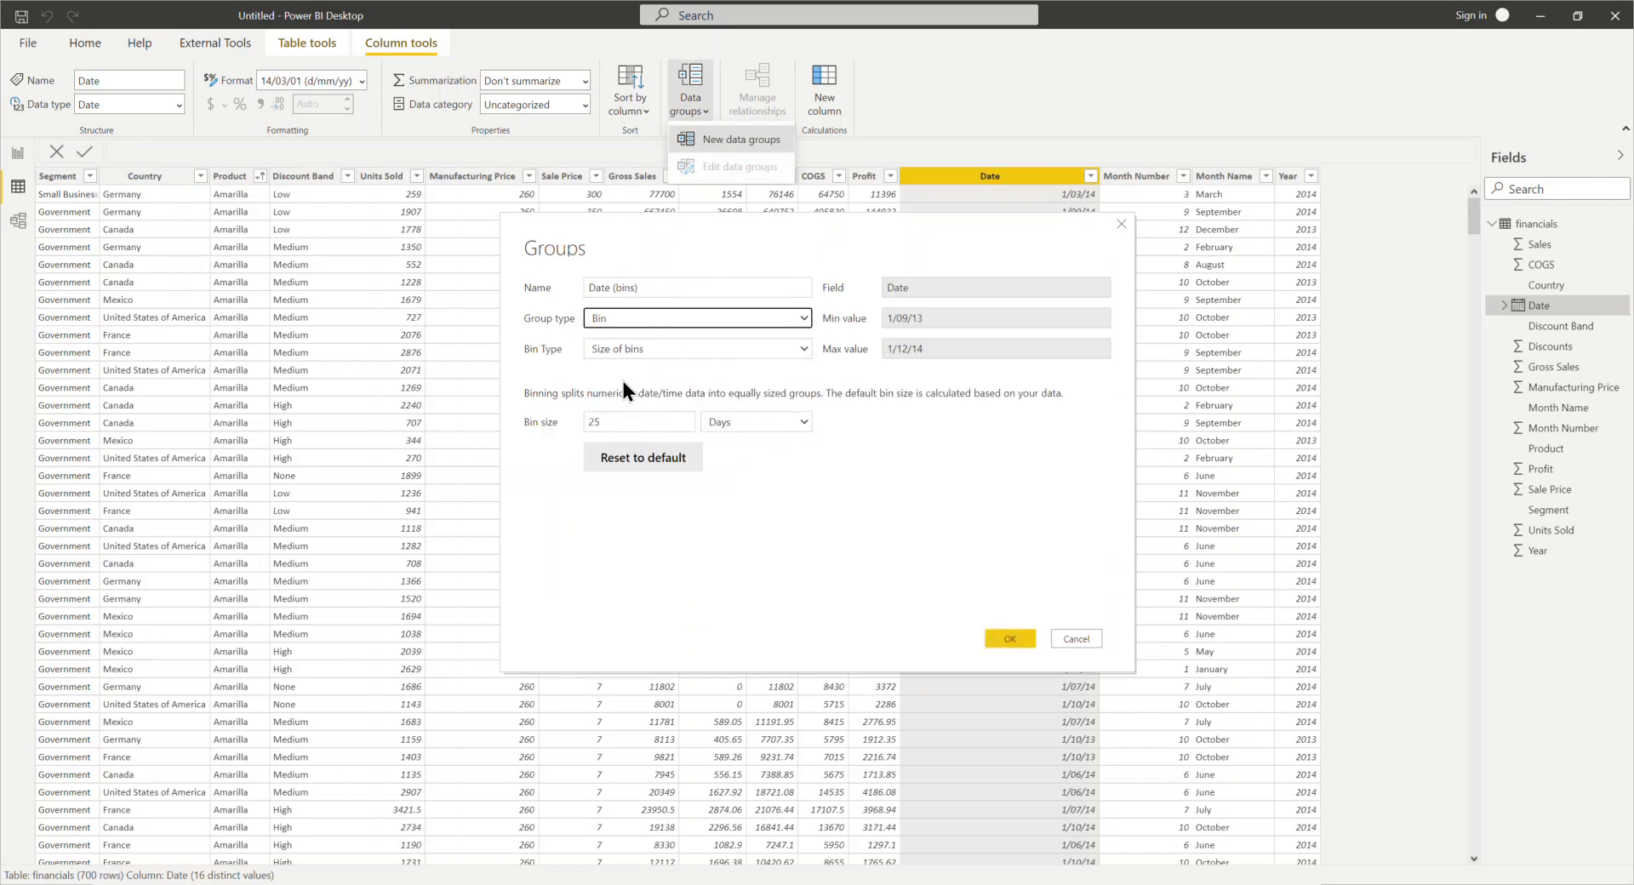
left_click(616, 351)
left_click(638, 355)
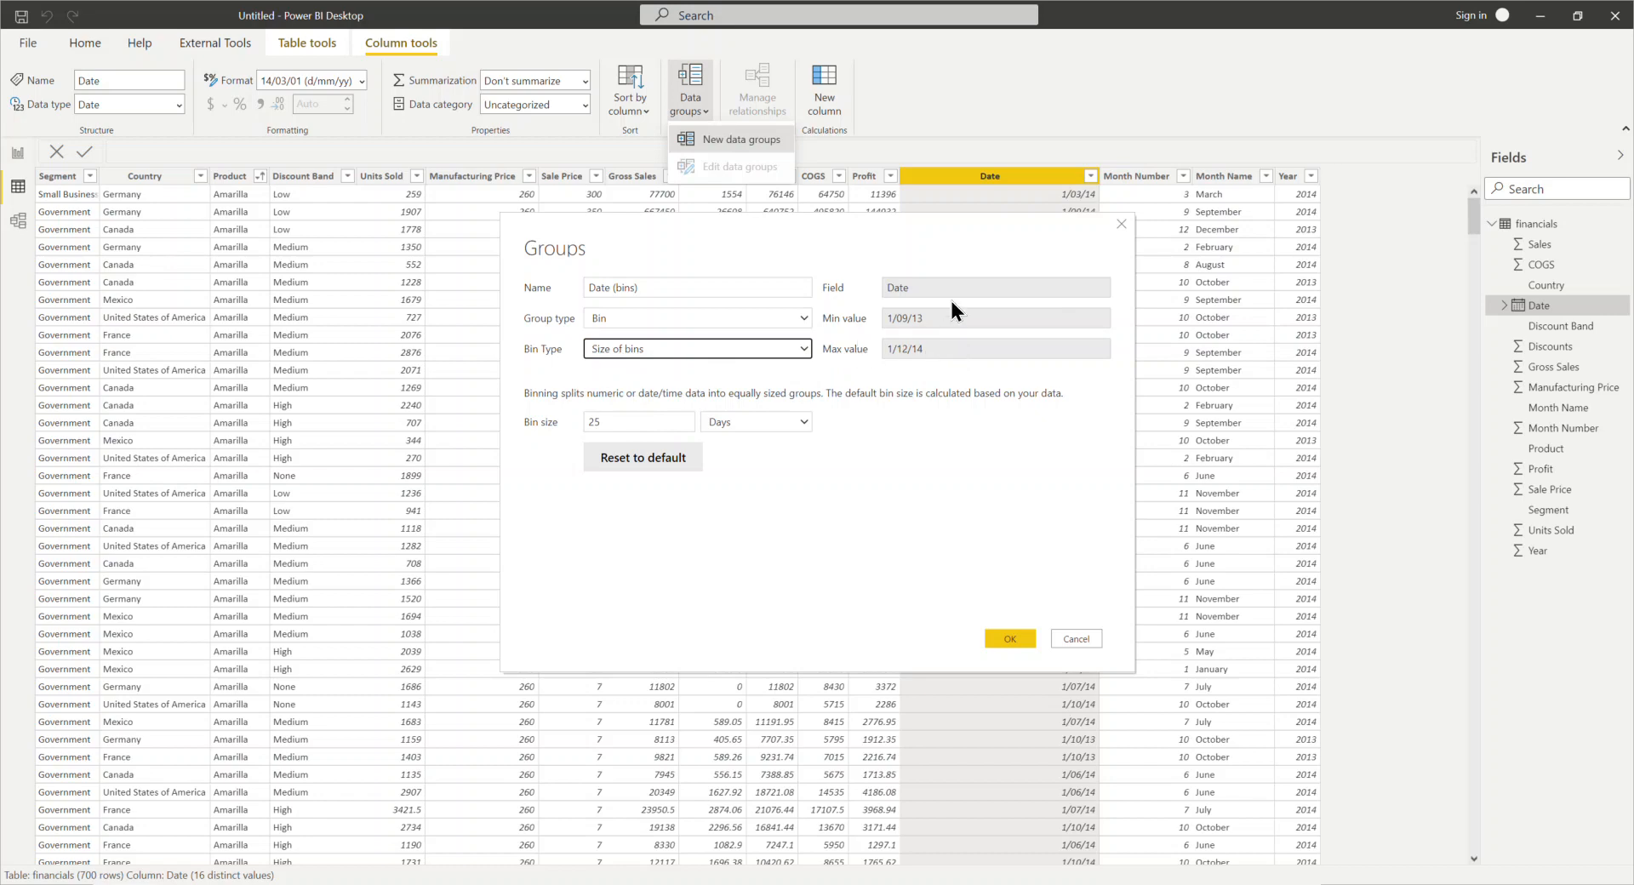
left_click(1004, 640)
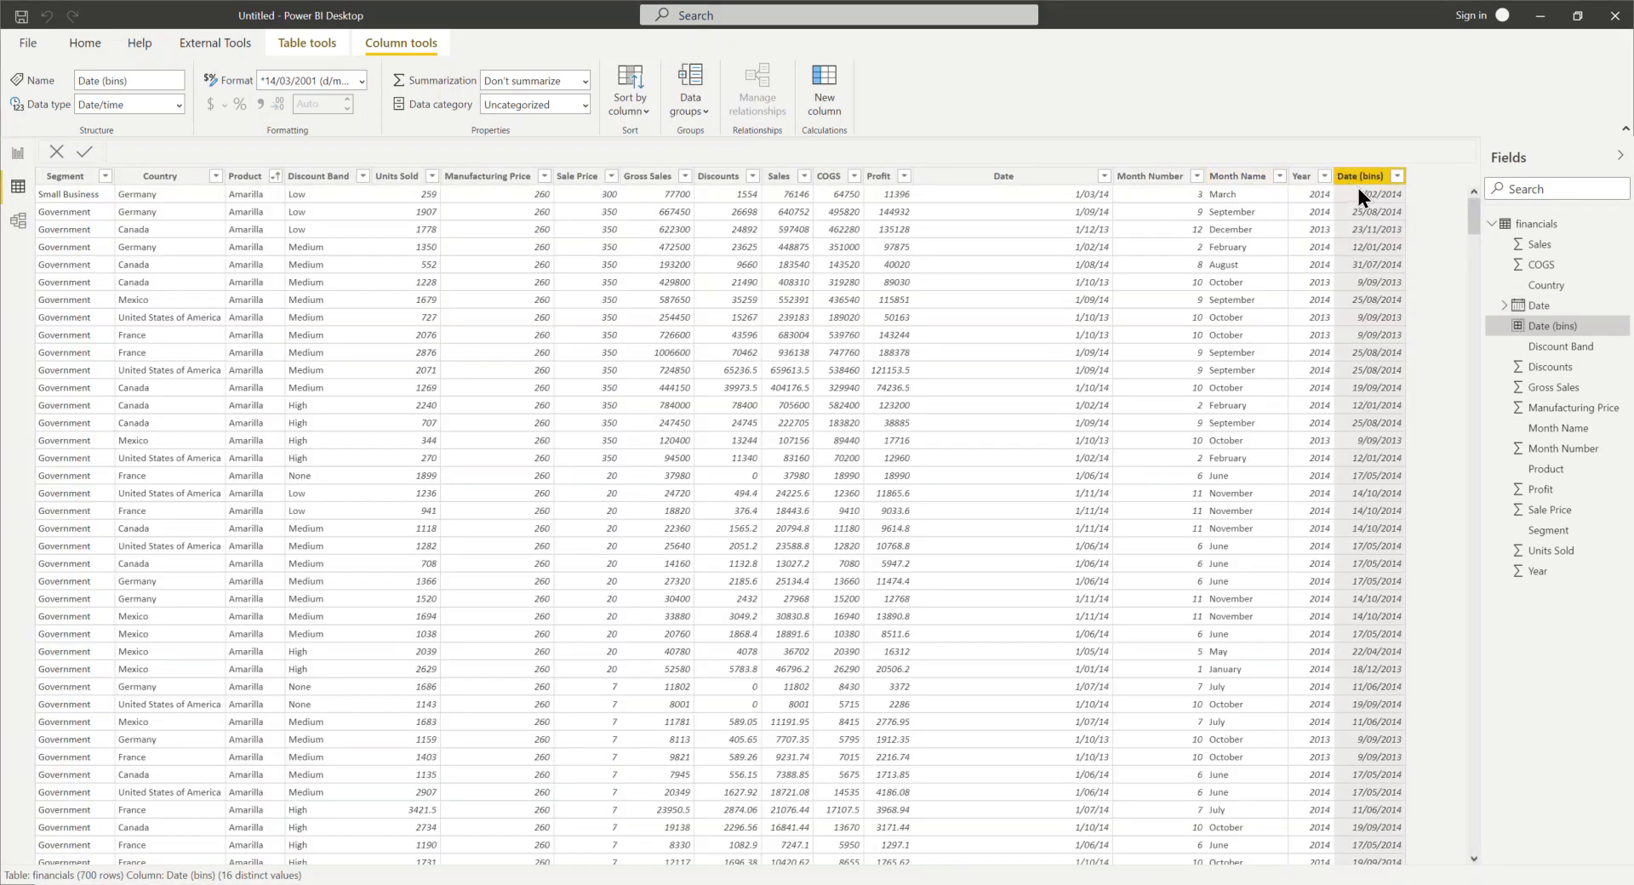
Examine the values of the Date (bins) column and the options available for that field
scroll(1384, 271, "down", 8)
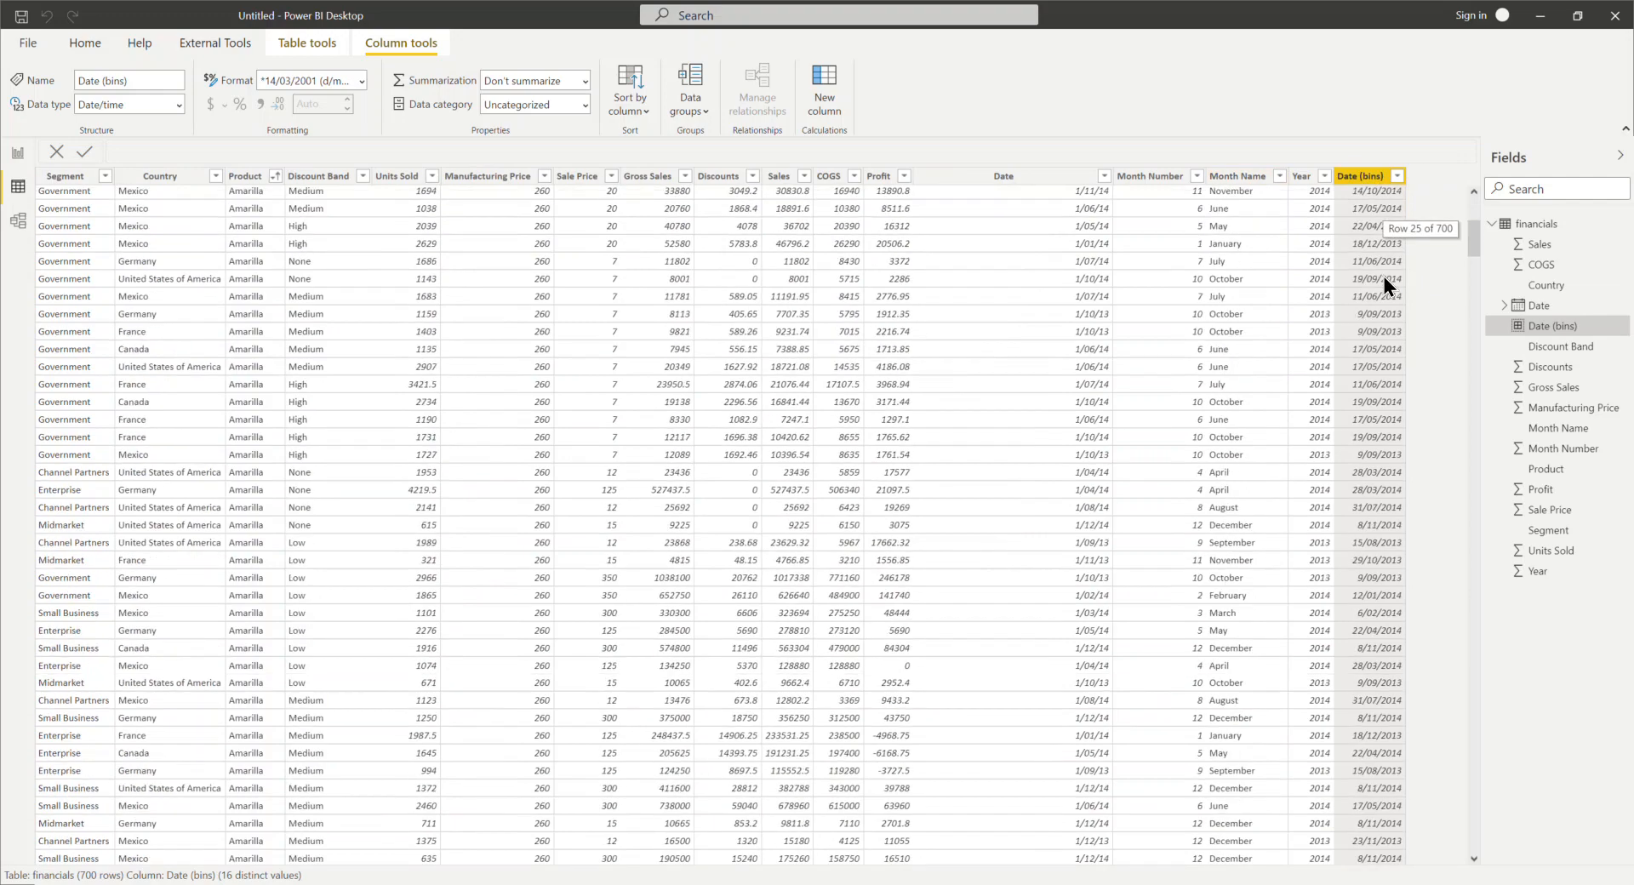
scroll(1384, 277, "up", 8)
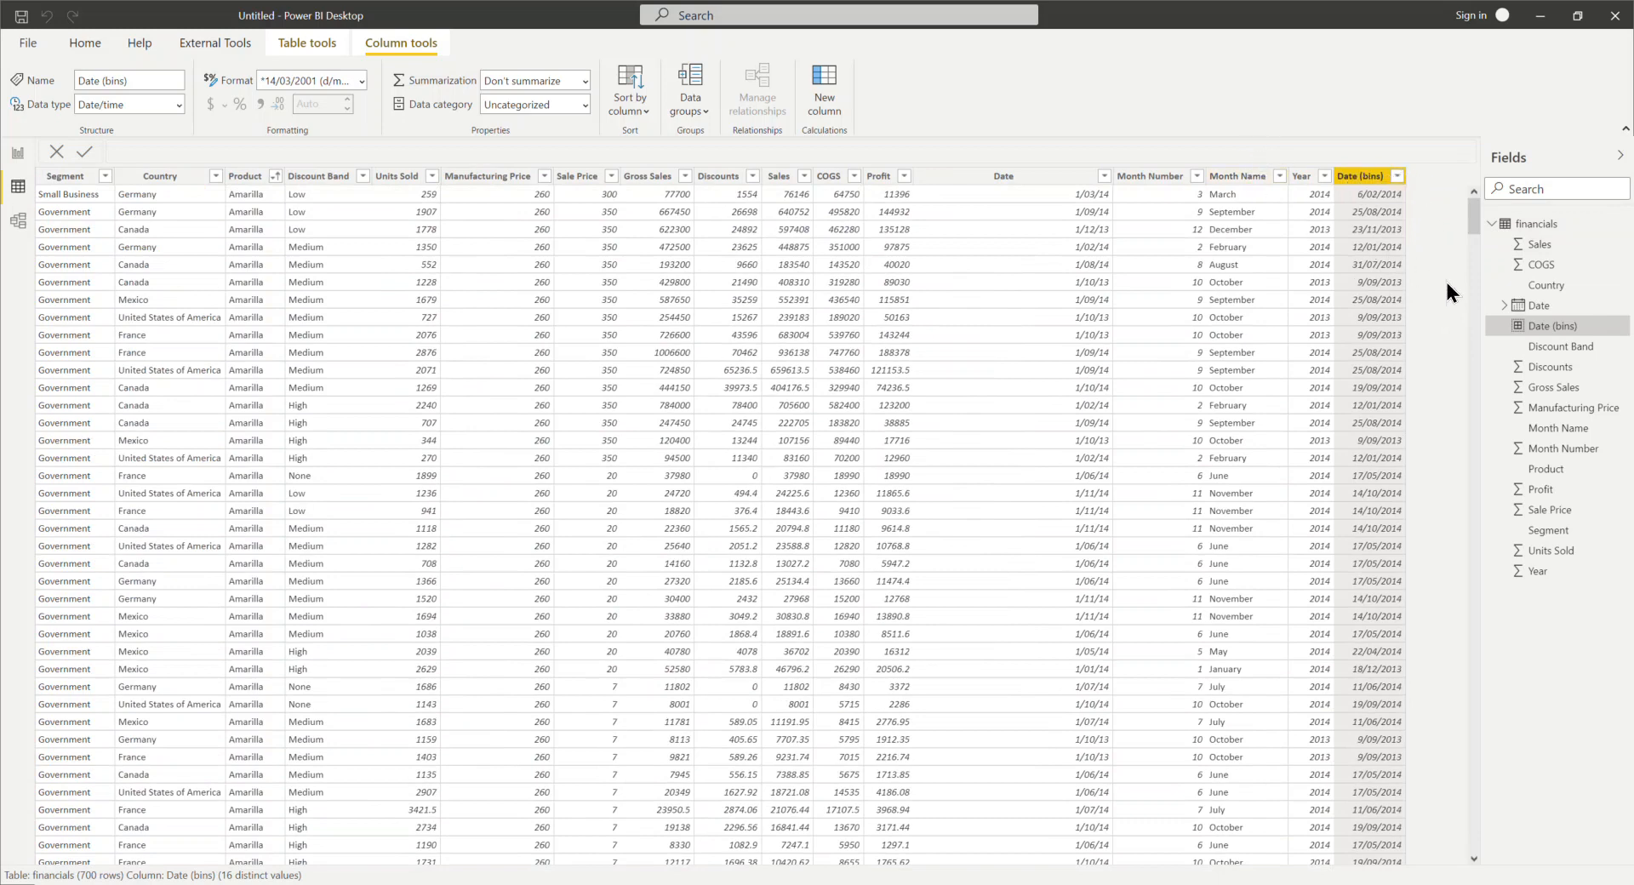
right_click(1573, 336)
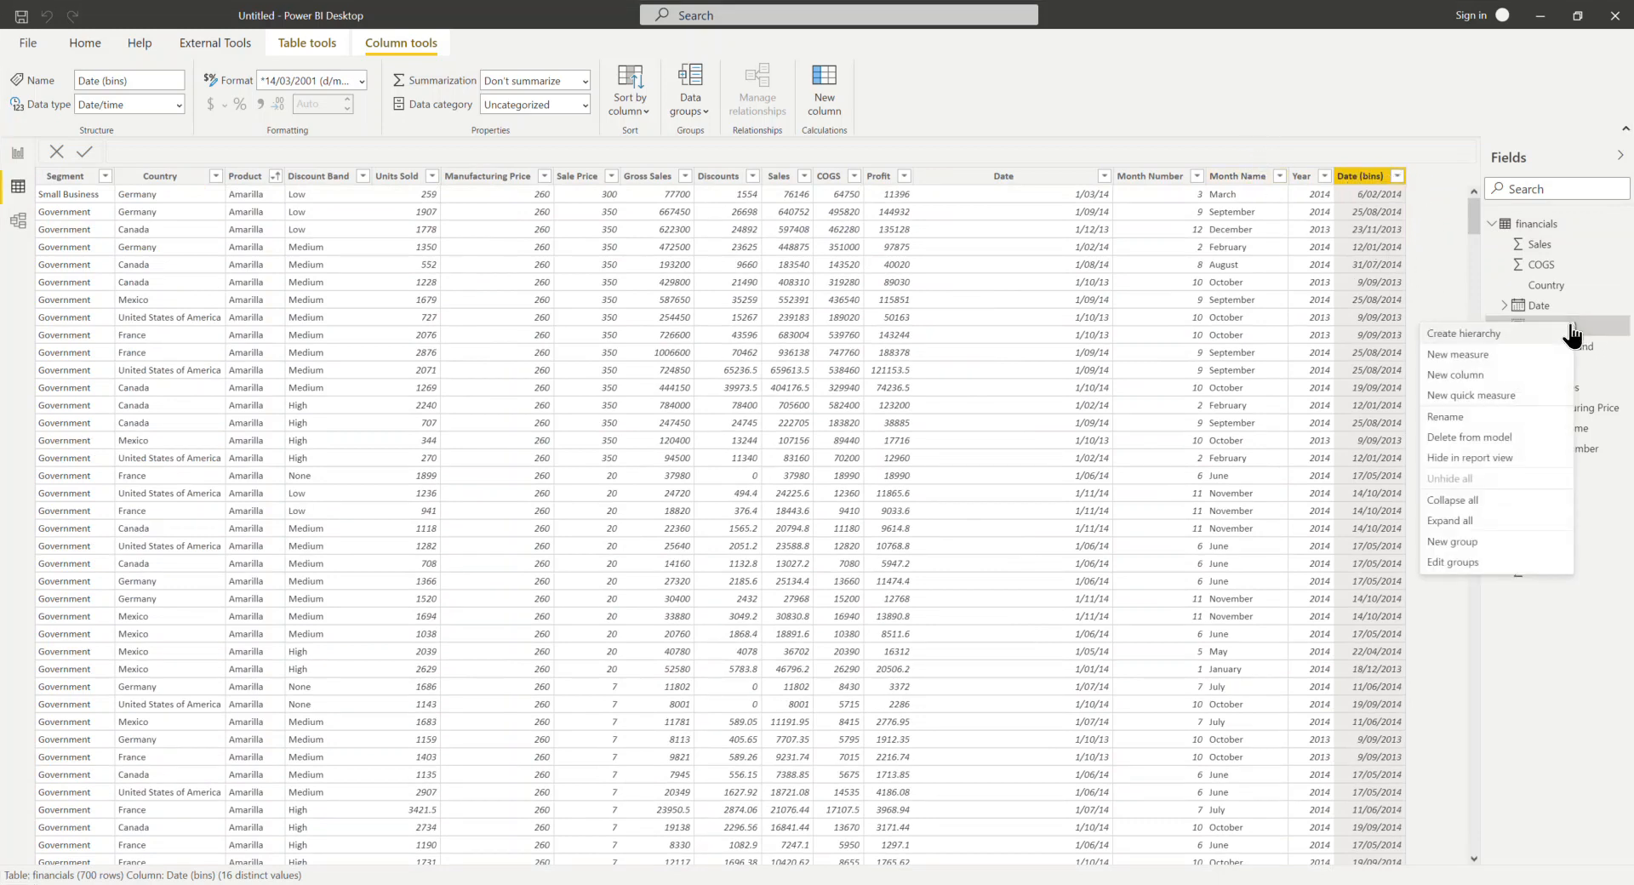
right_click(1625, 331)
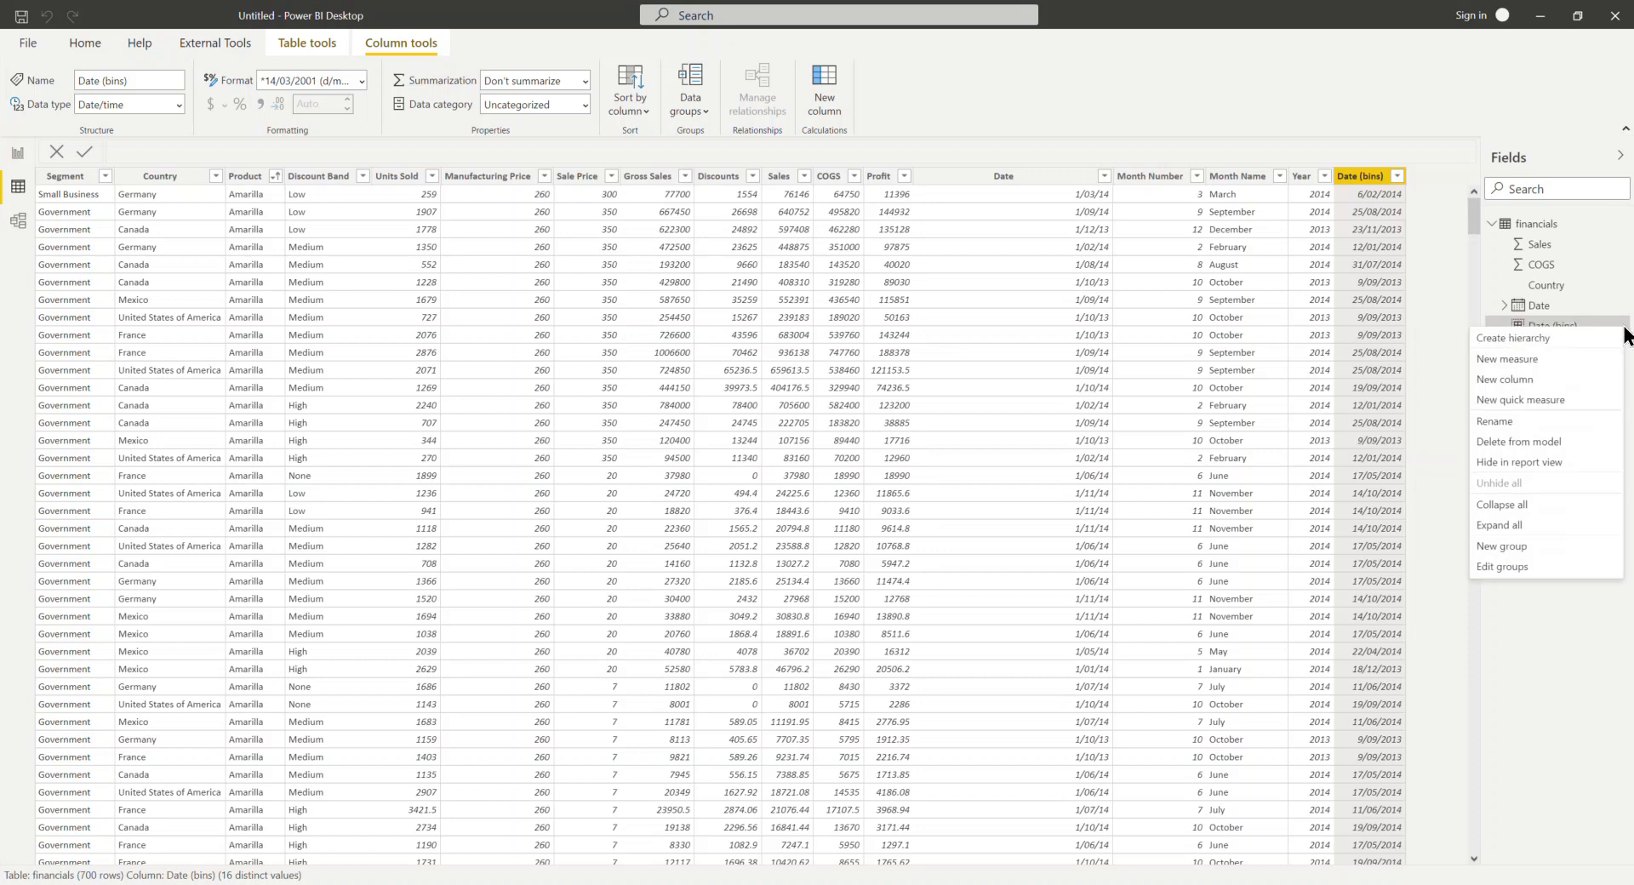
left_click(1545, 285)
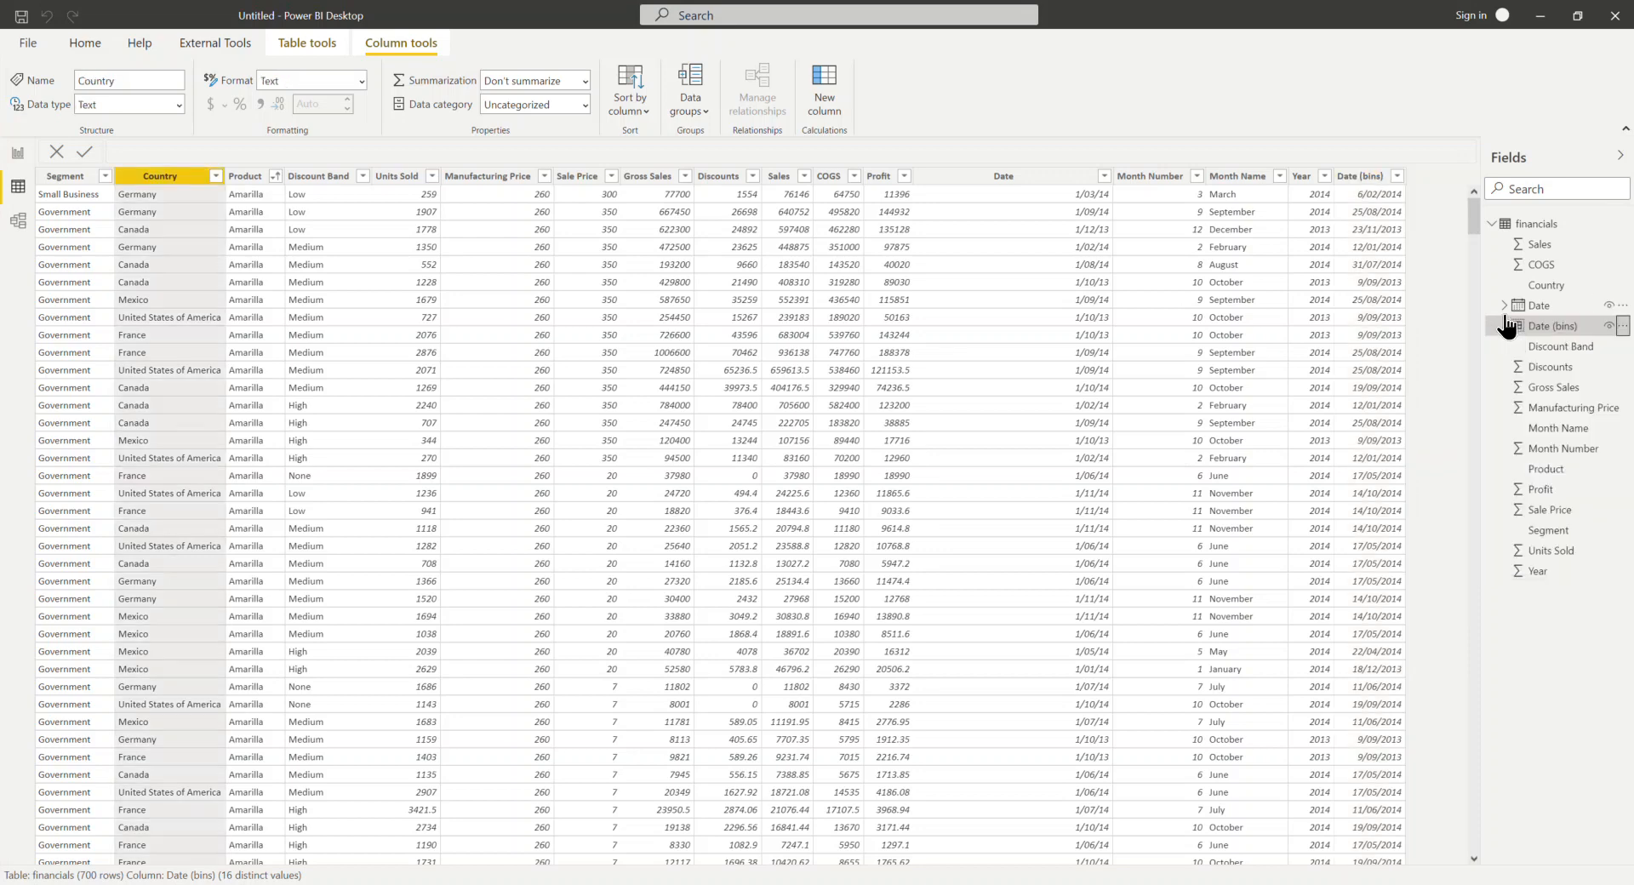
left_click(1623, 327)
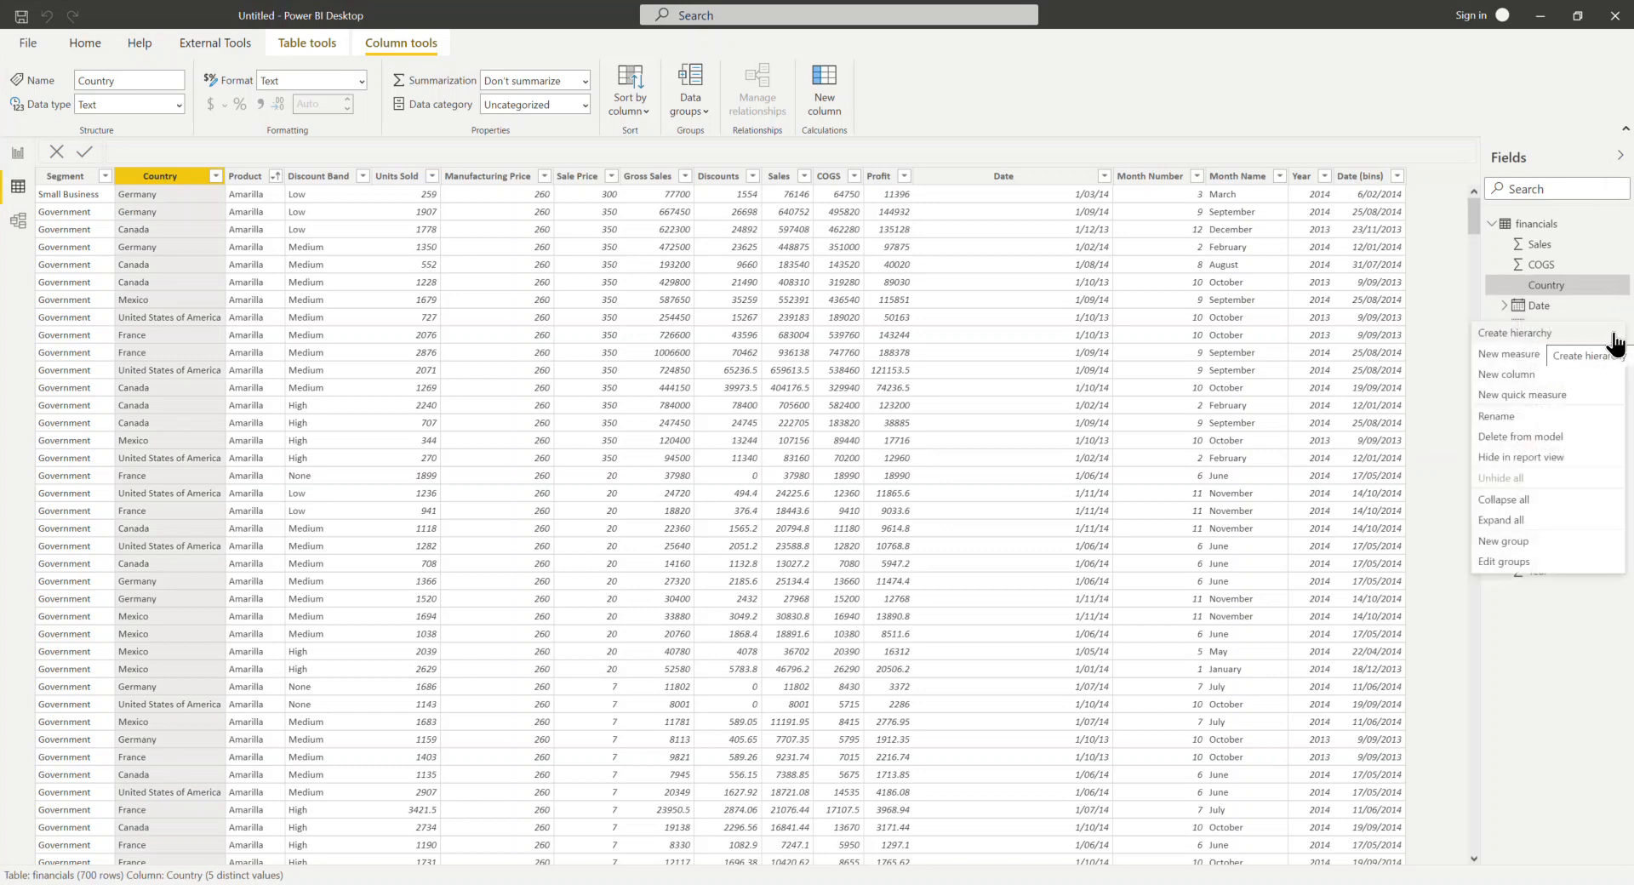
left_click(776, 106)
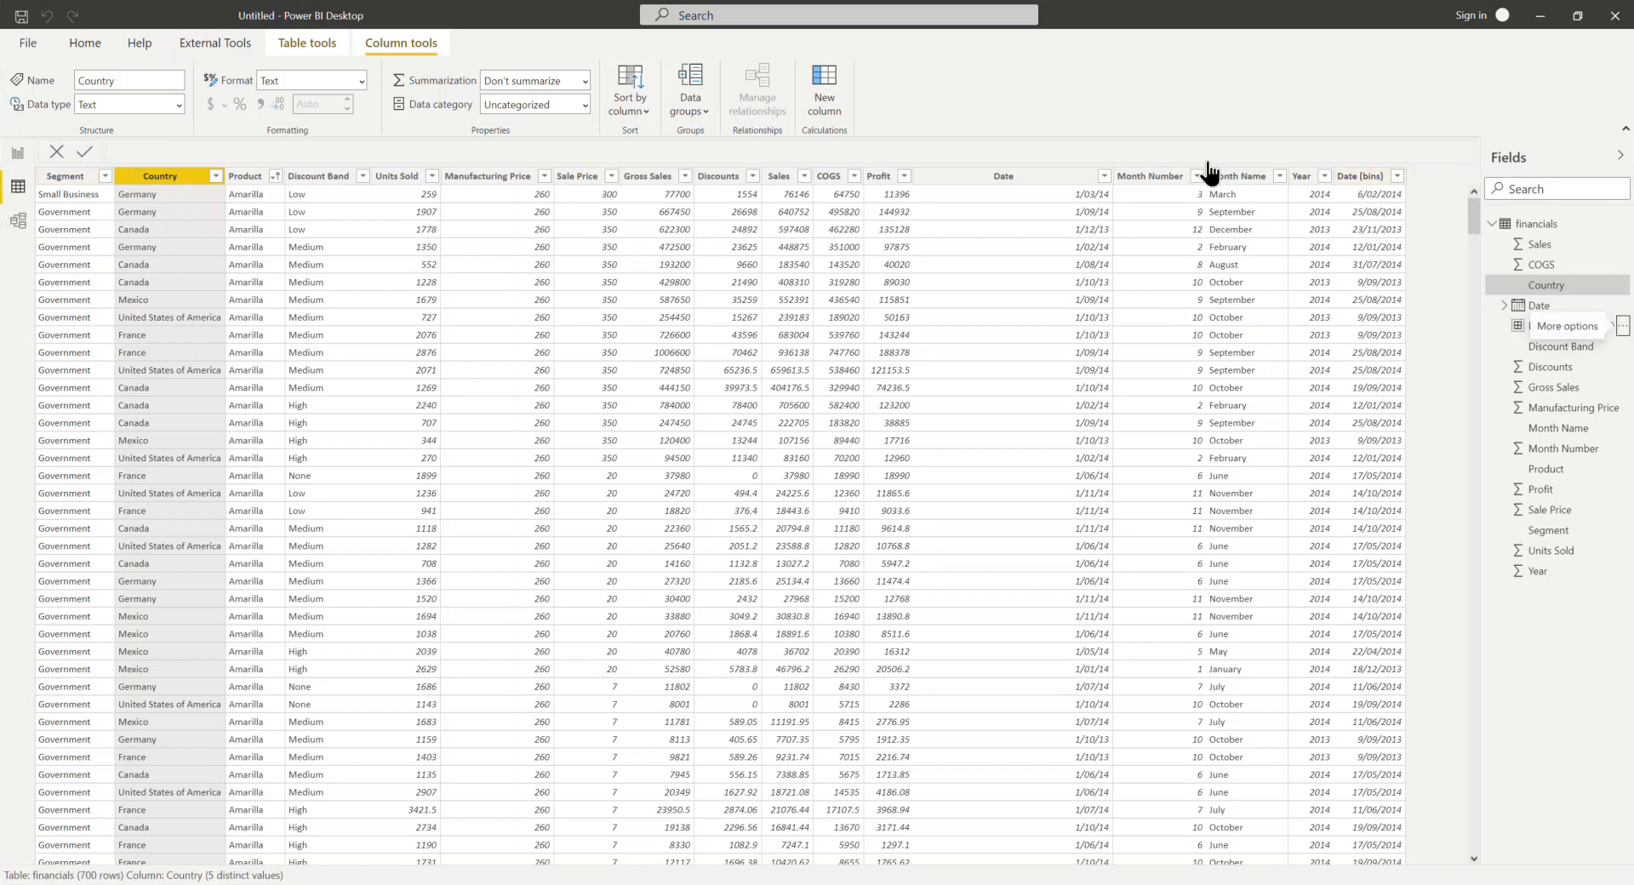
Start a new calculated column in the financials table, select its placeholder formula text and look through the table rows
left_click(827, 102)
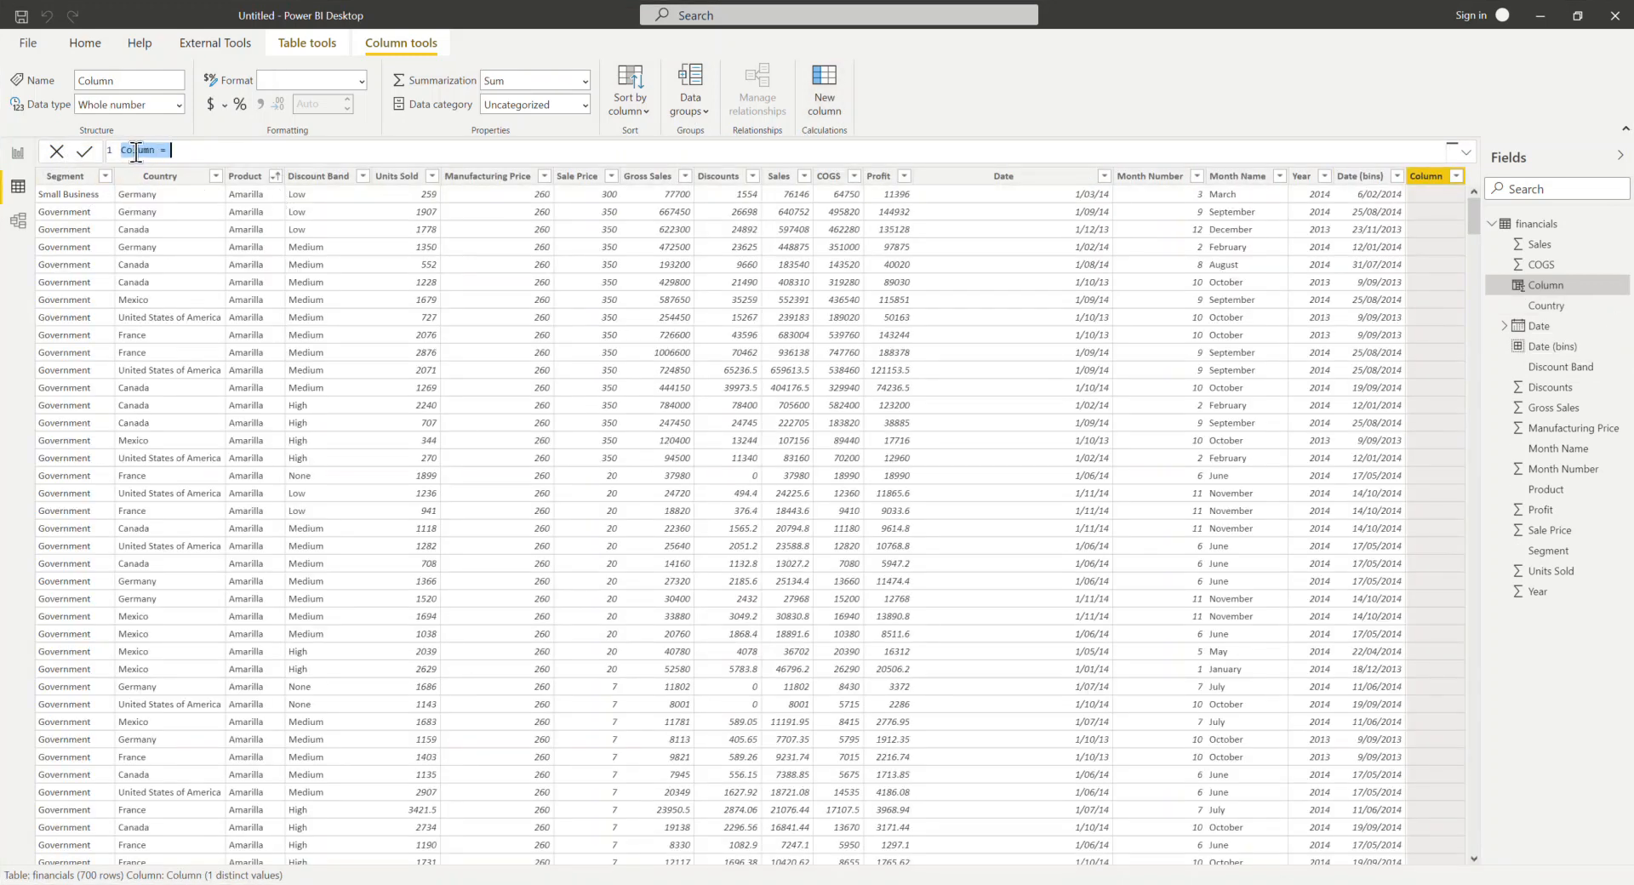
left_click(182, 150)
left_click_drag(182, 151, 121, 151)
left_click_drag(192, 152, 142, 149)
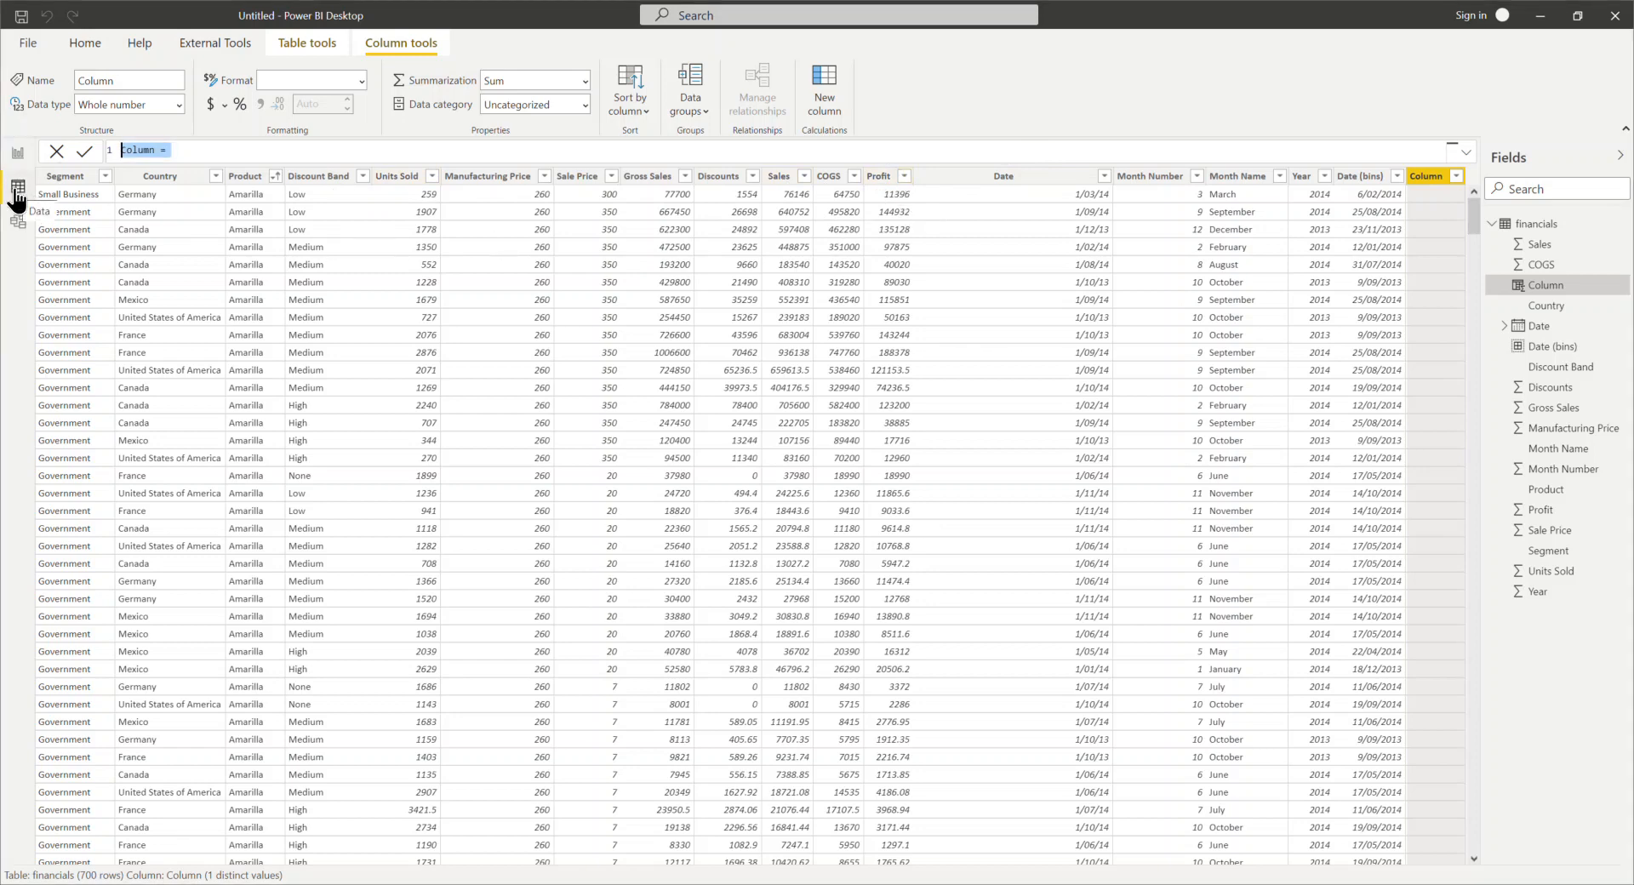
scroll(1195, 339, "down", 20)
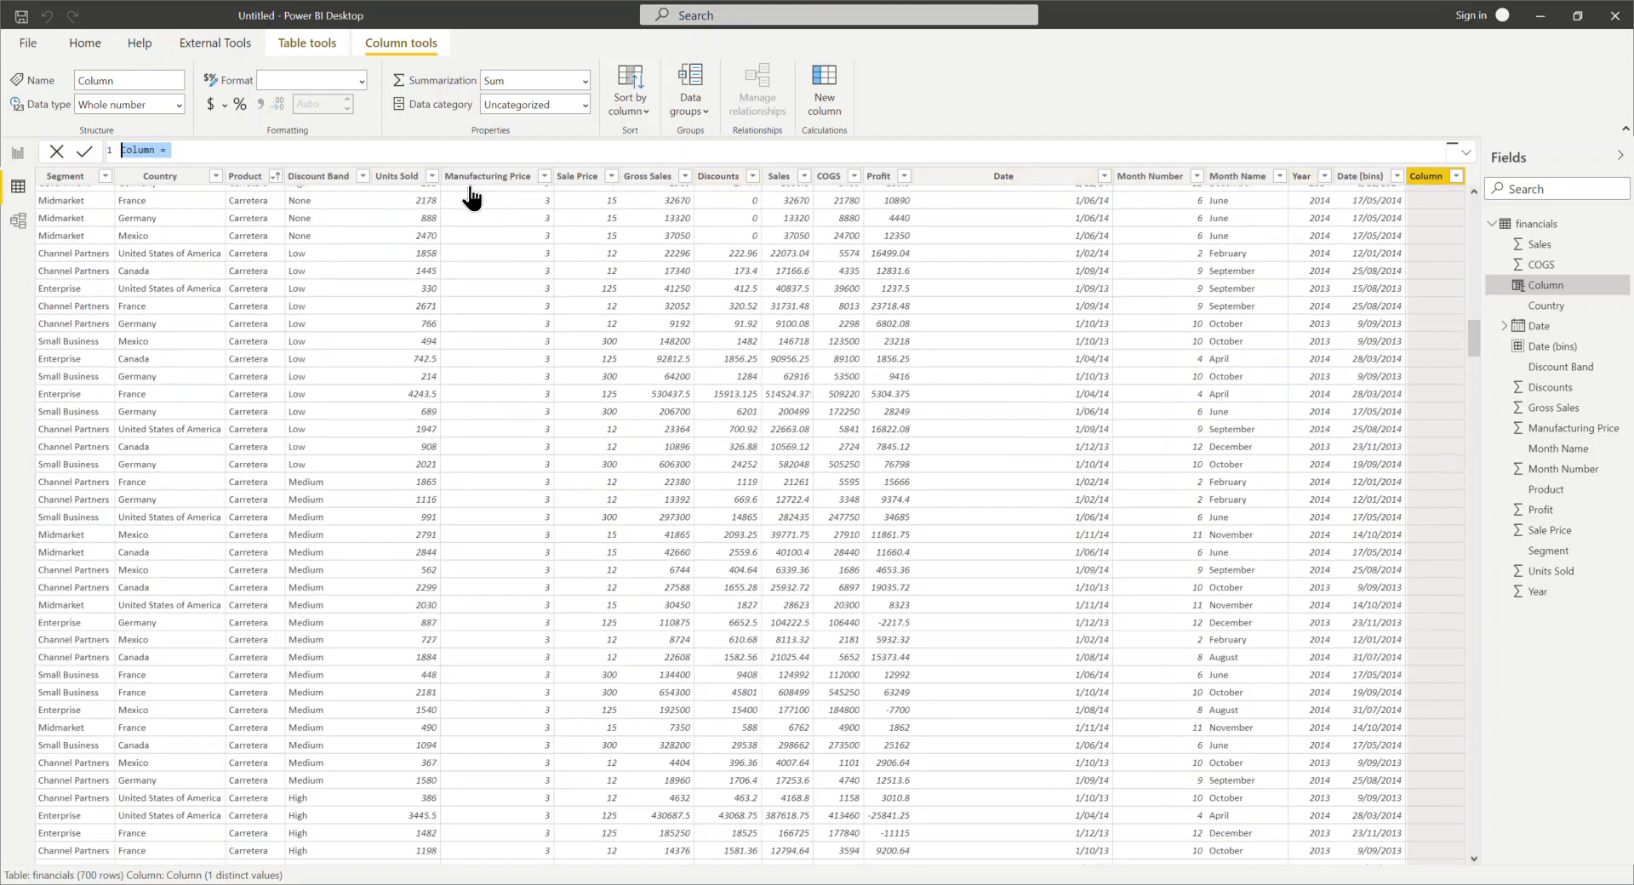
Filter the financials table's Country column to show only Canada
left_click(214, 177)
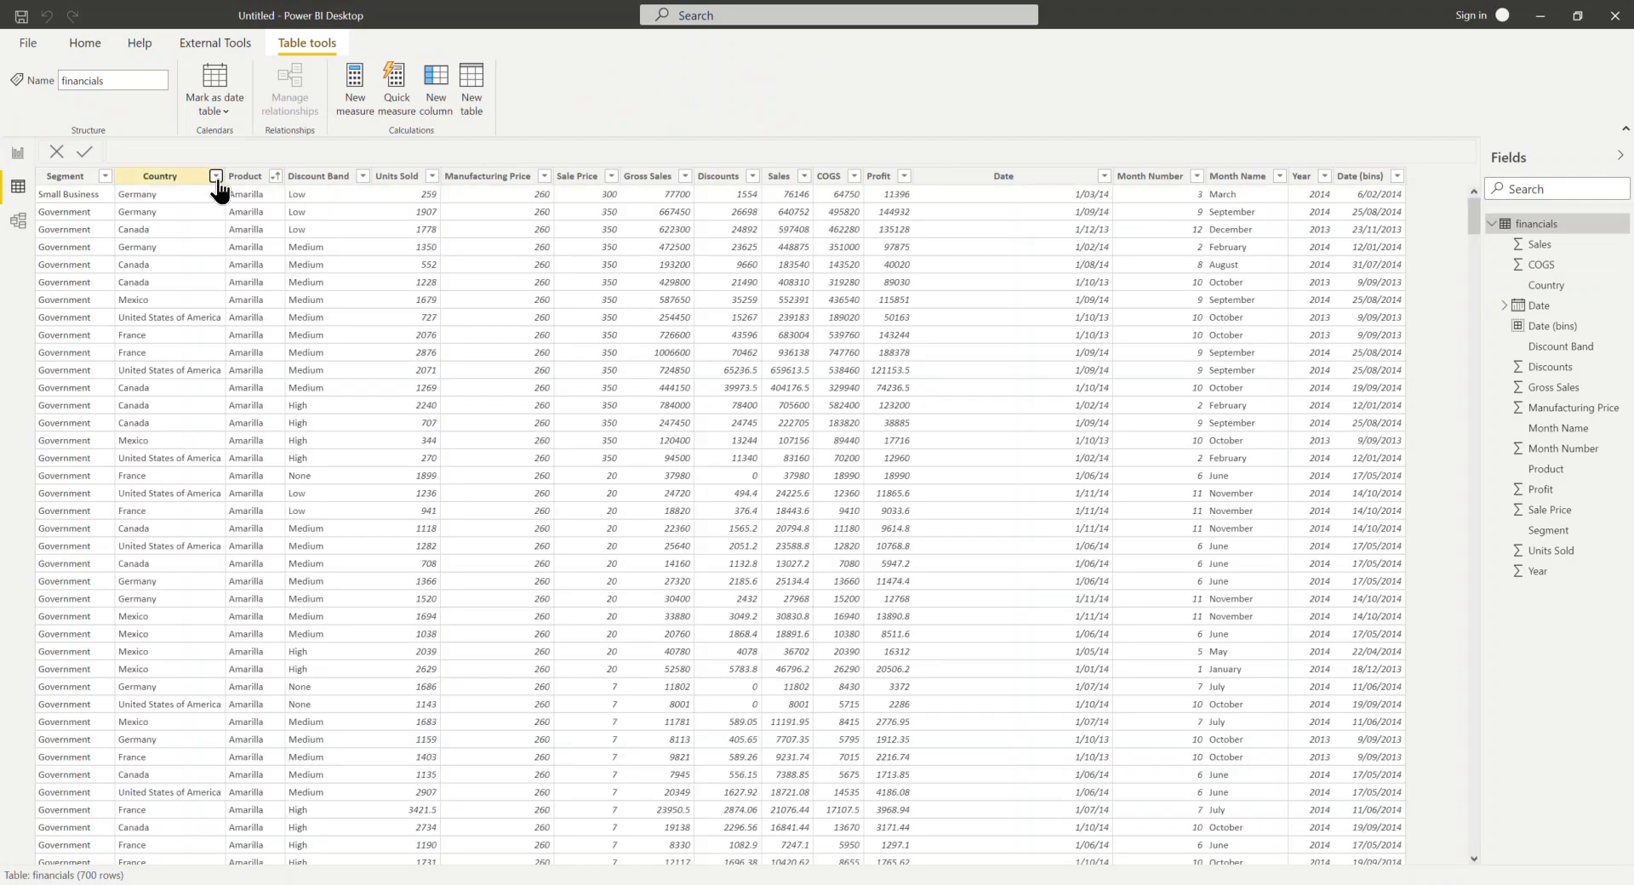
left_click(215, 177)
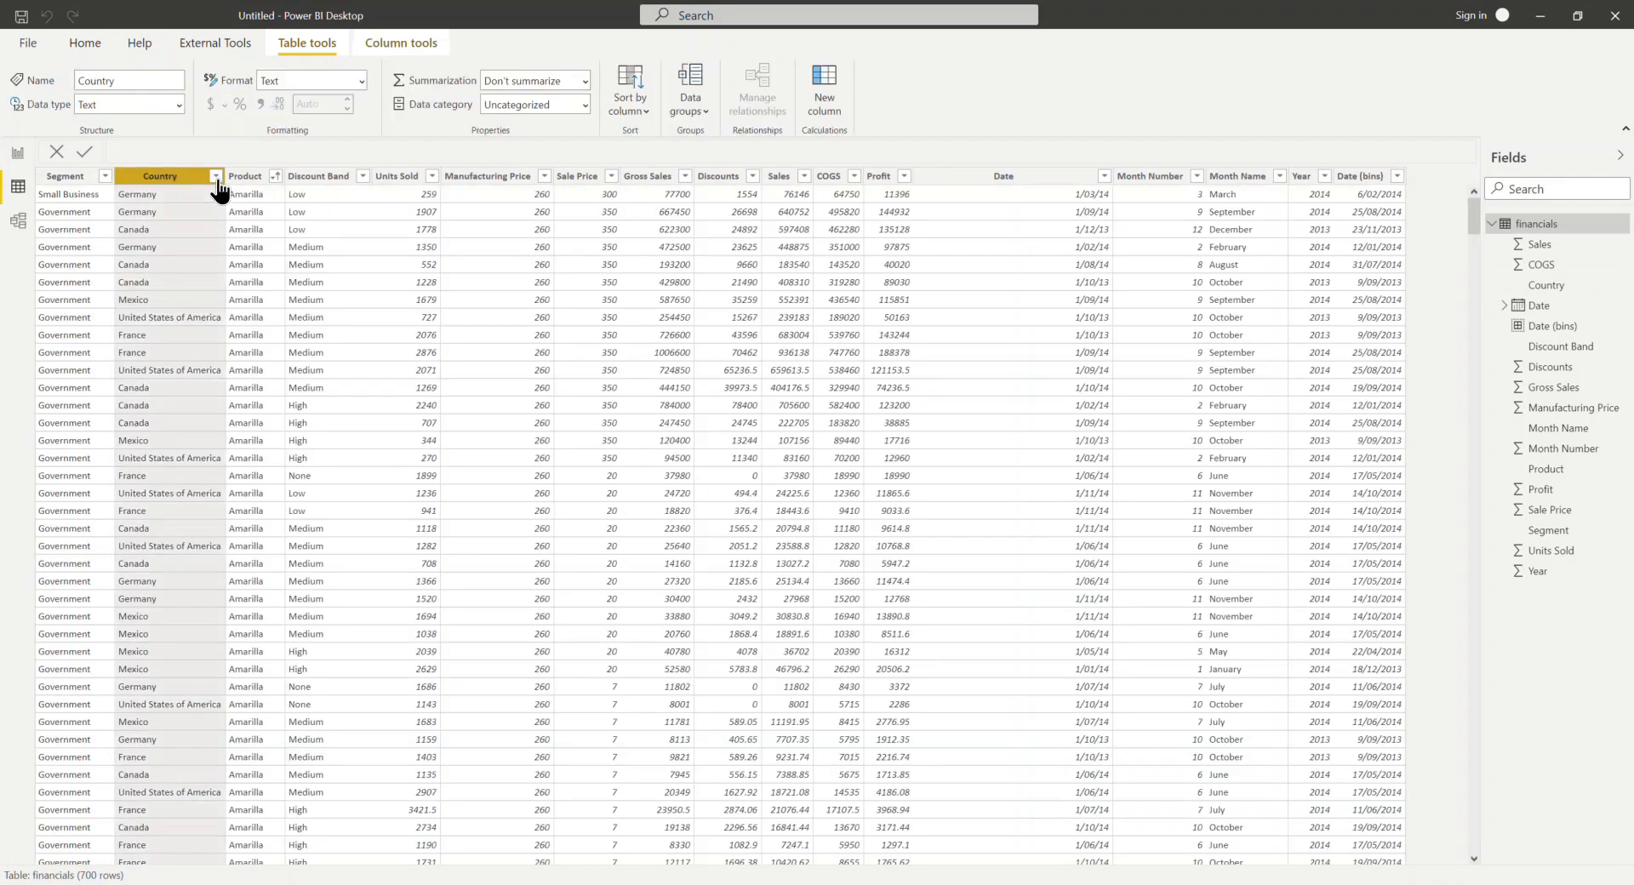
left_click(251, 354)
left_click(277, 372)
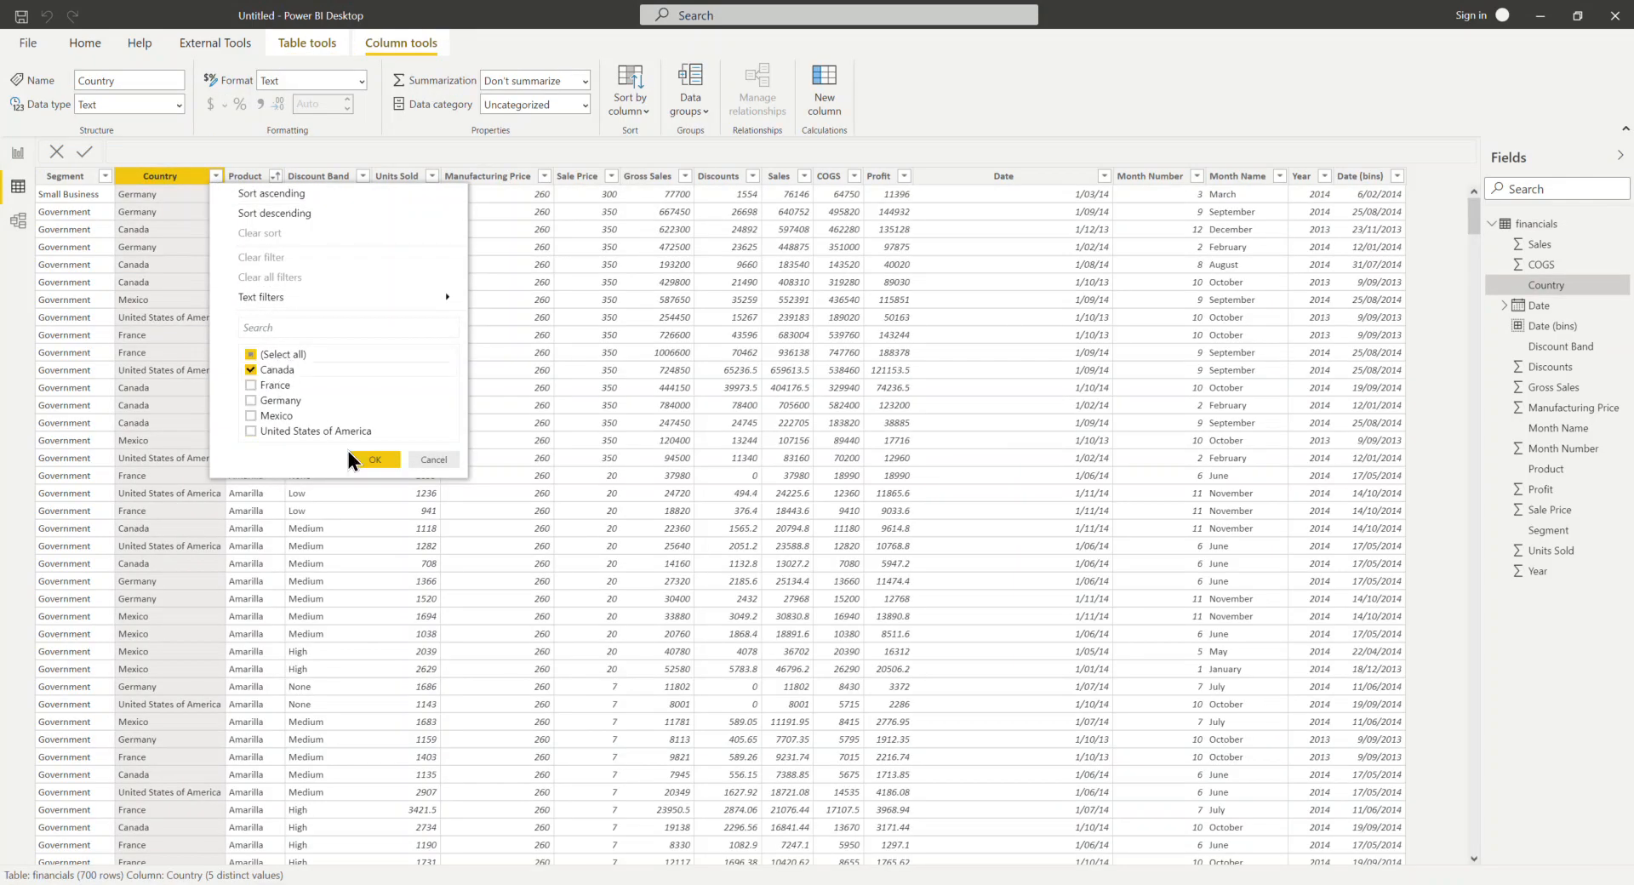
left_click(373, 460)
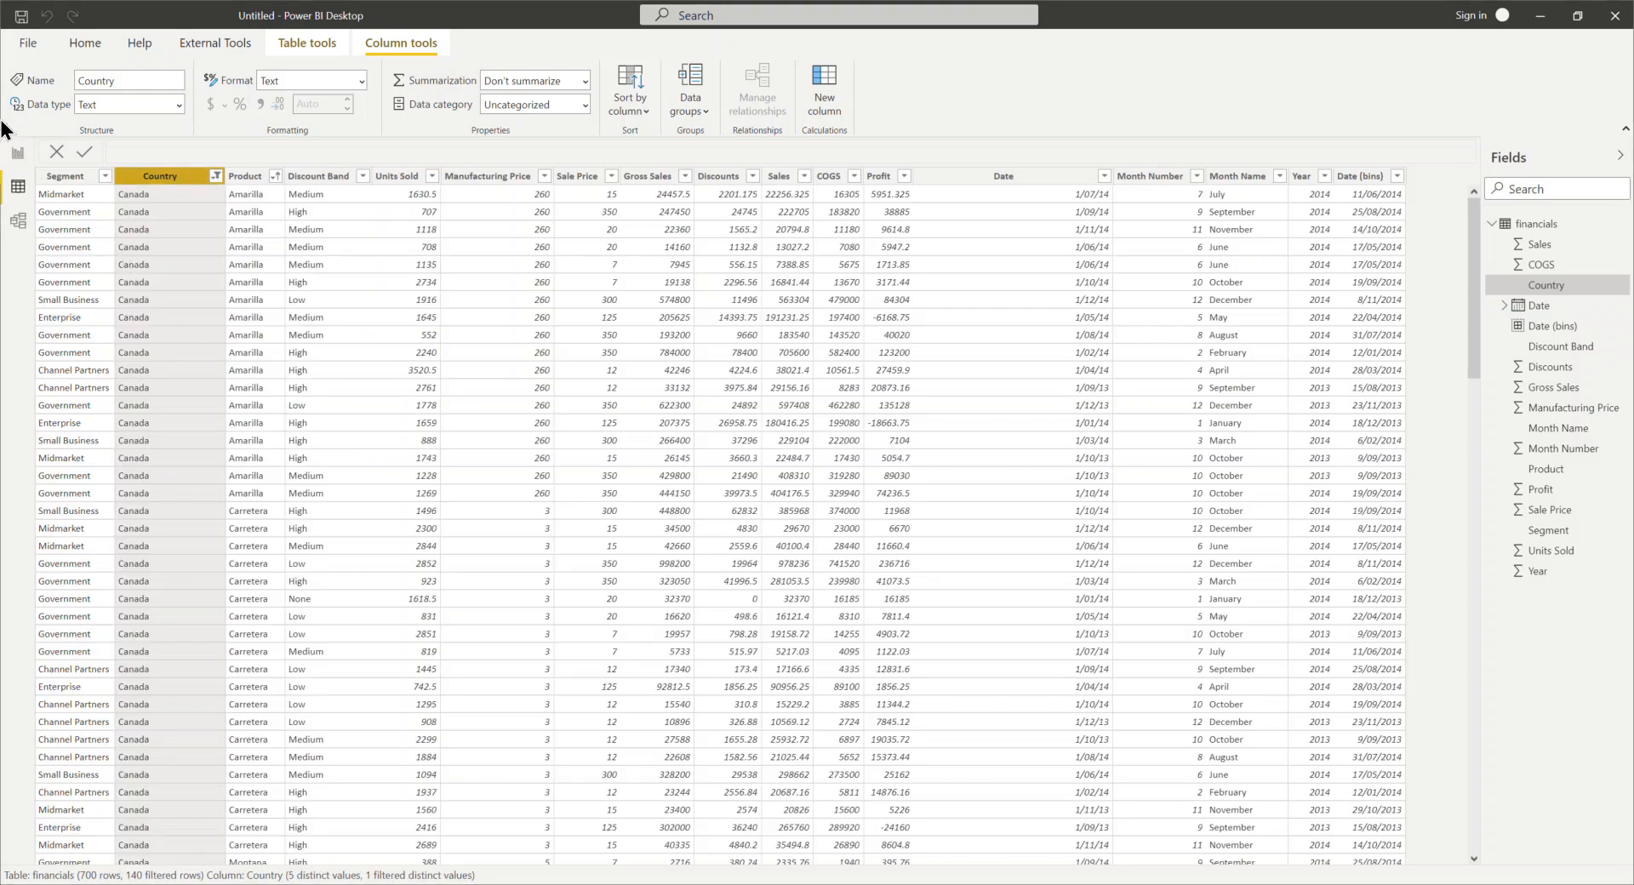
Build a clustered bar chart of Sales by Country on the report page and enlarge it to fill over half the page width
left_click(17, 154)
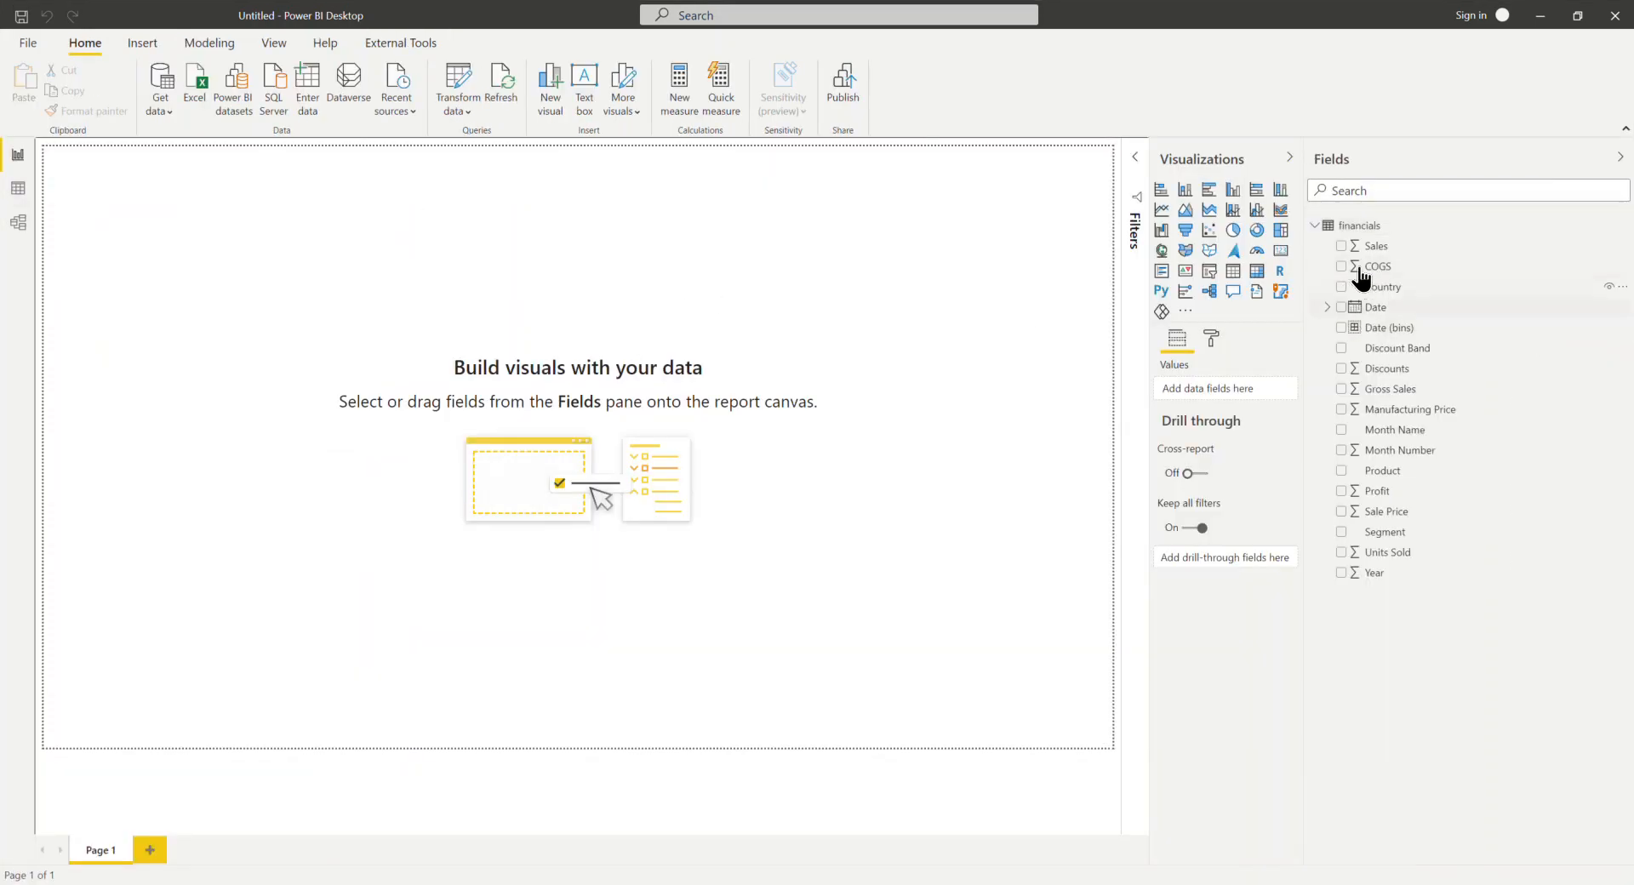
left_click(1341, 287)
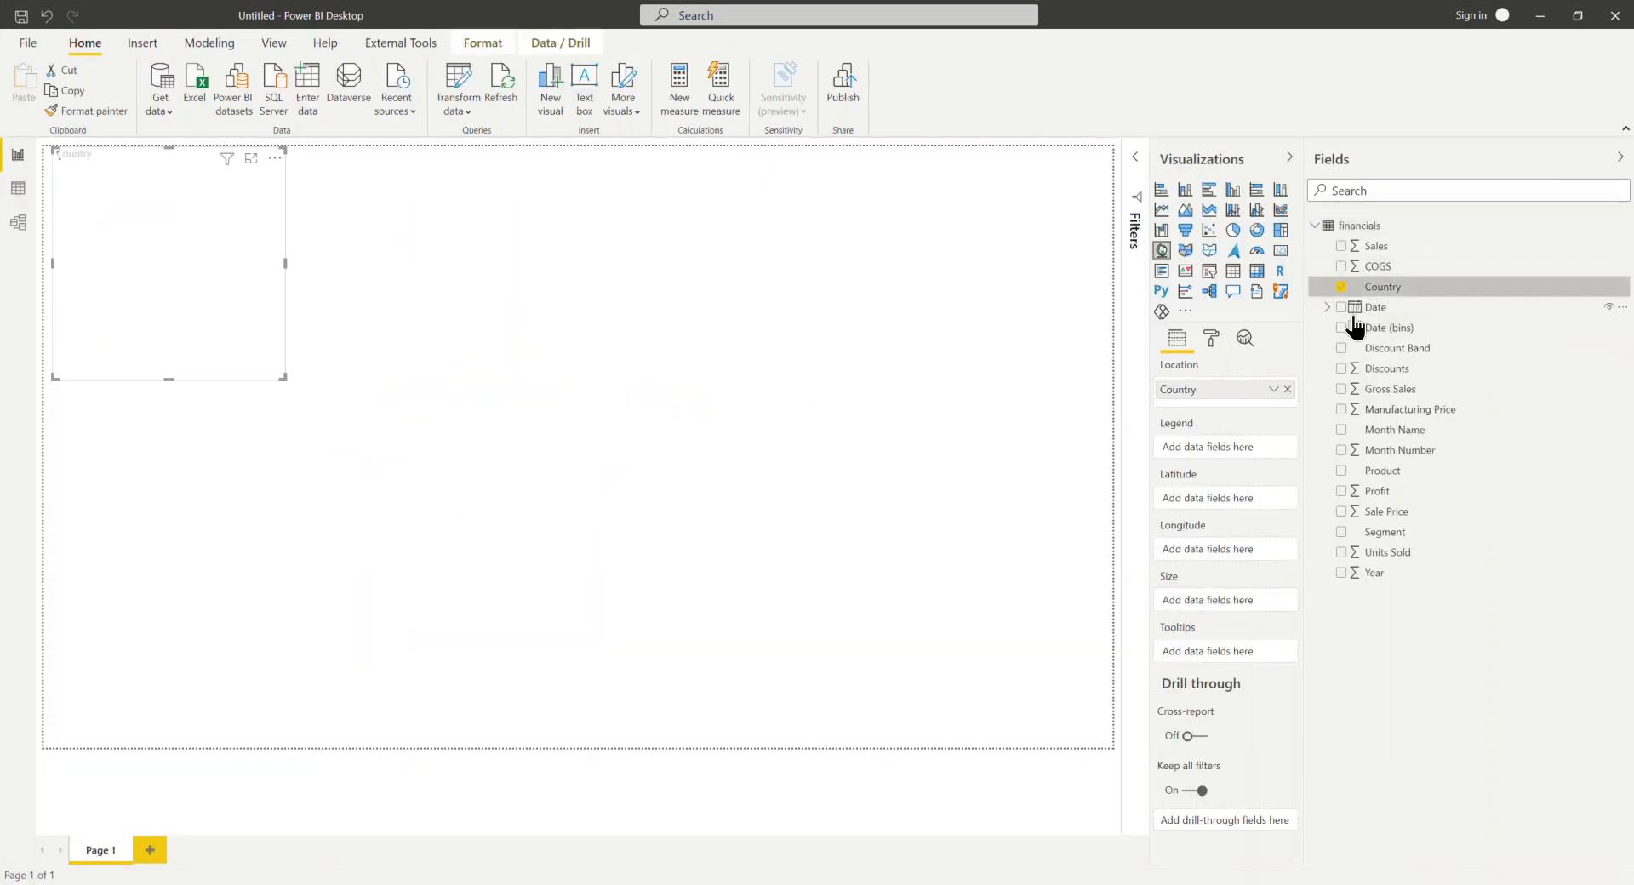
left_click(1342, 246)
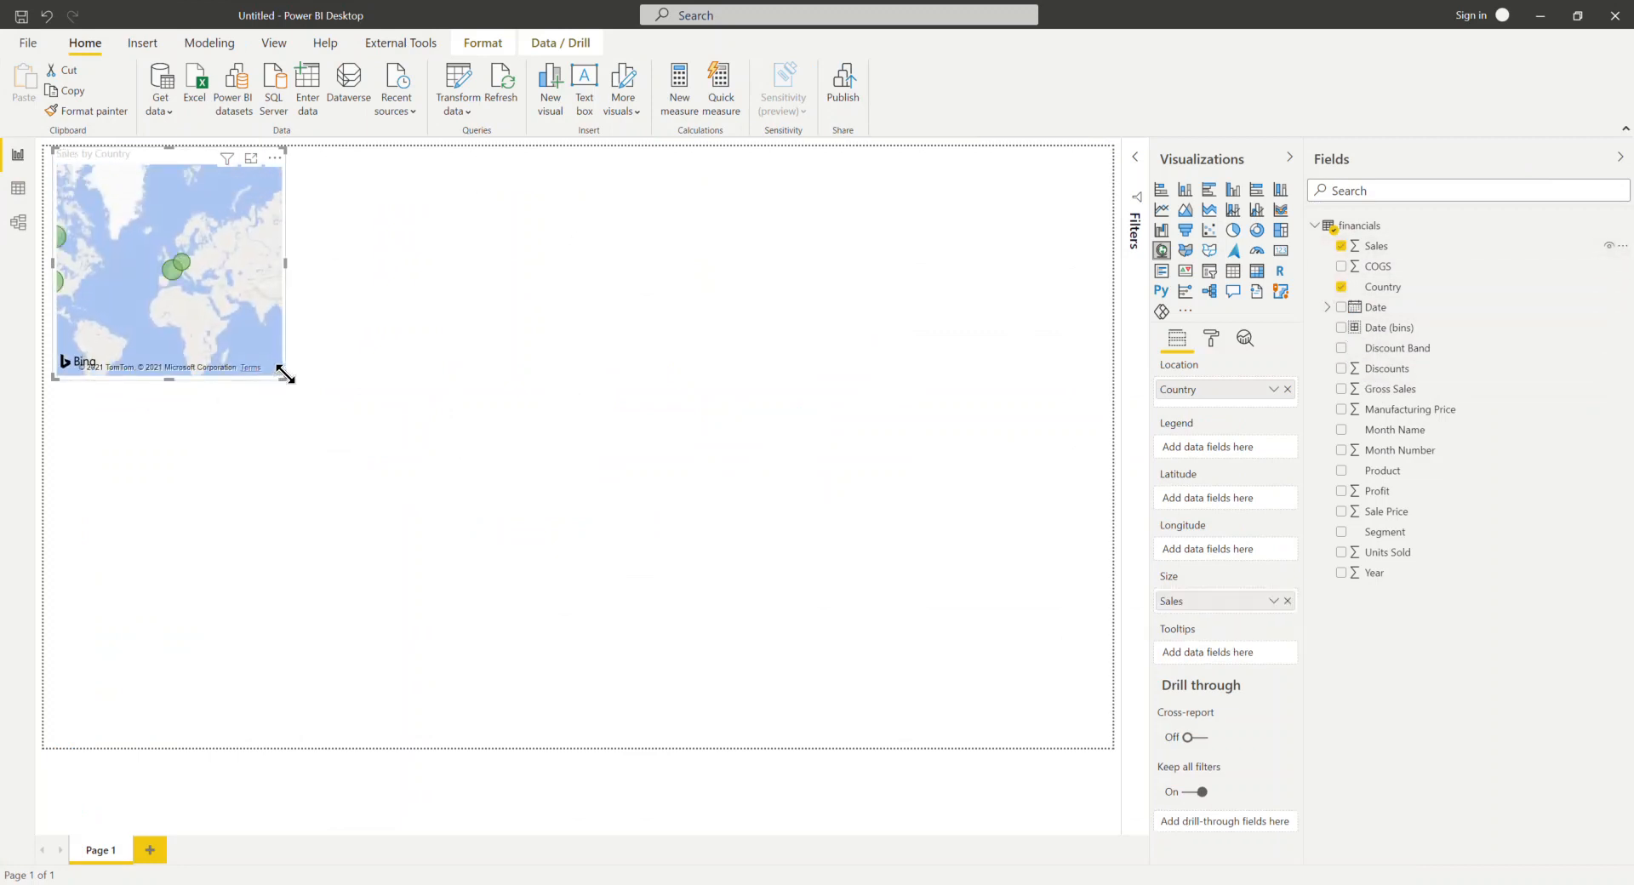
left_click(1209, 196)
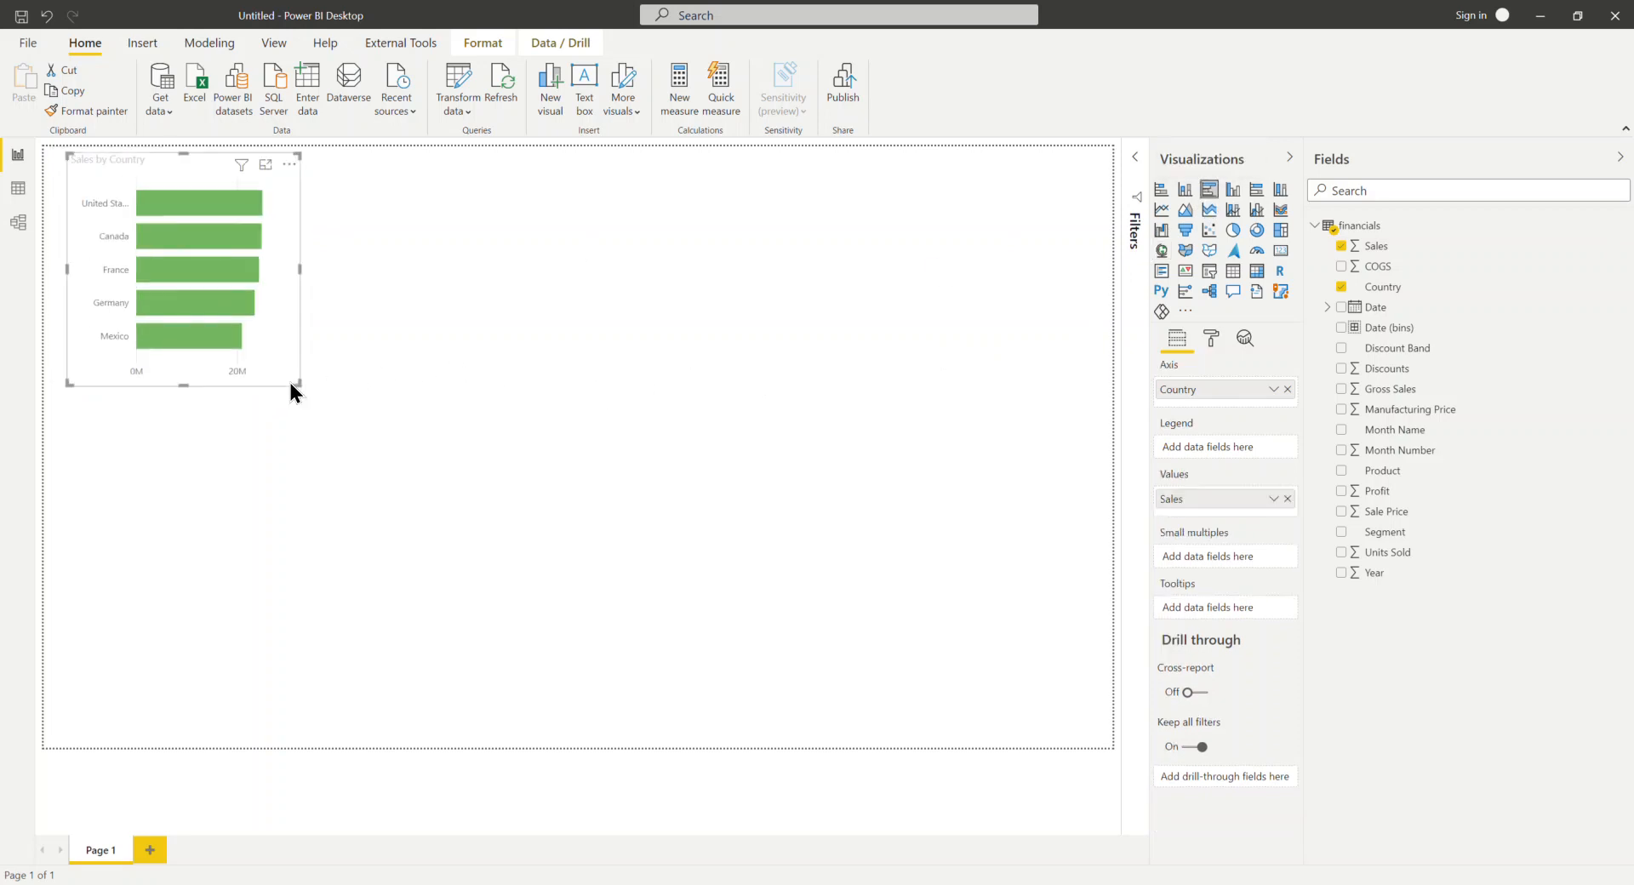
left_click_drag(288, 382, 667, 560)
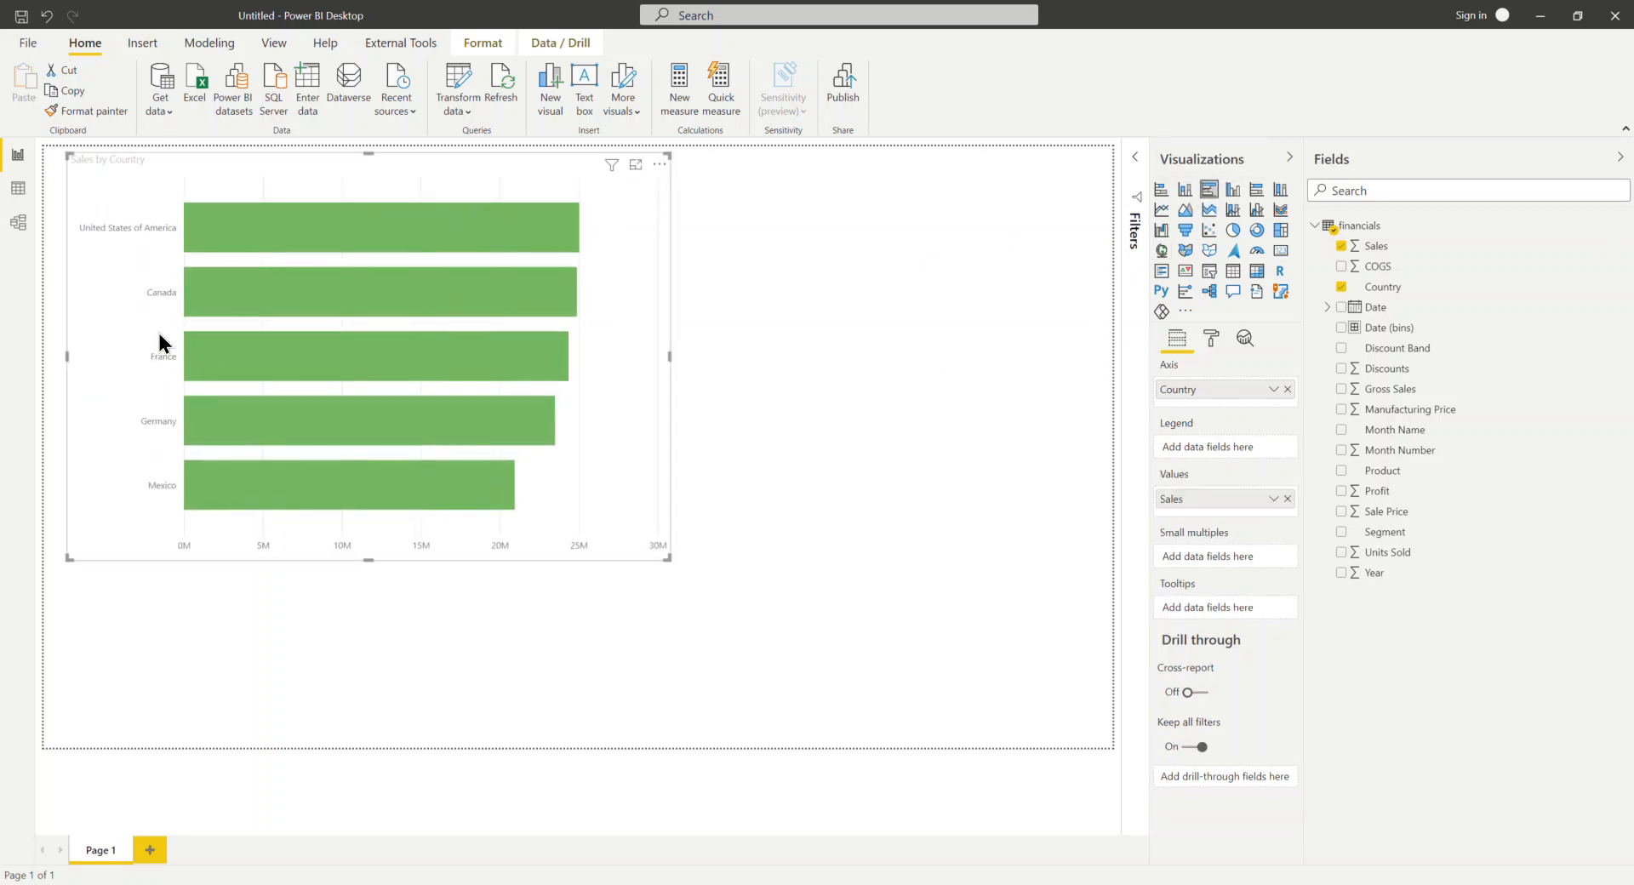
Examine the Canada-filtered rows in the Data view and compare them with the Sales by Country chart in the report
left_click(17, 191)
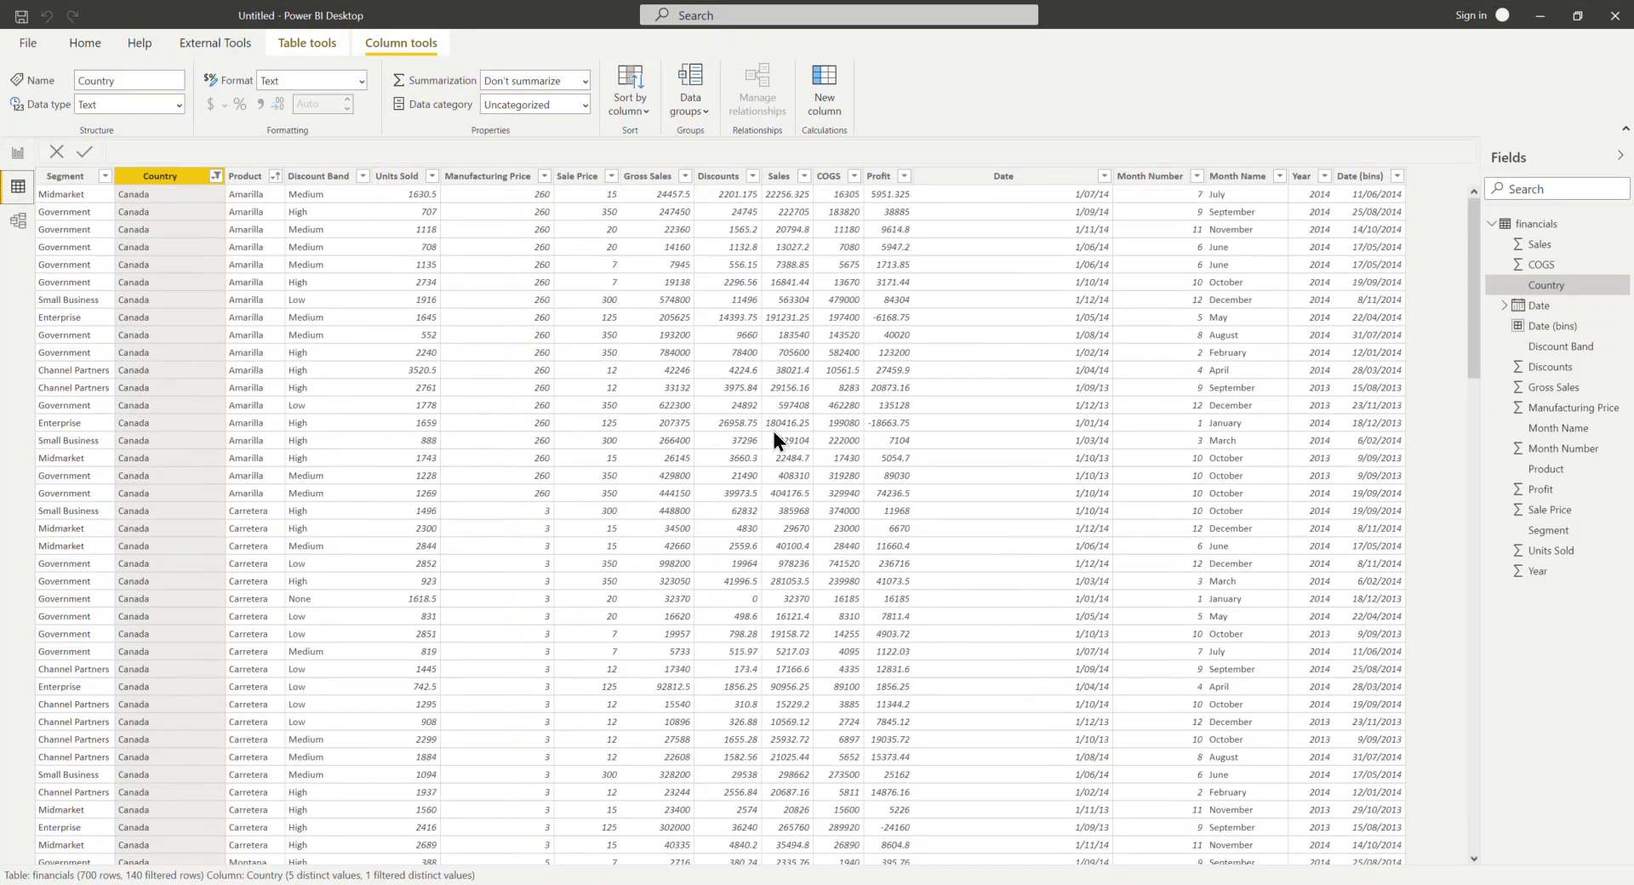
scroll(422, 391, "down", 20)
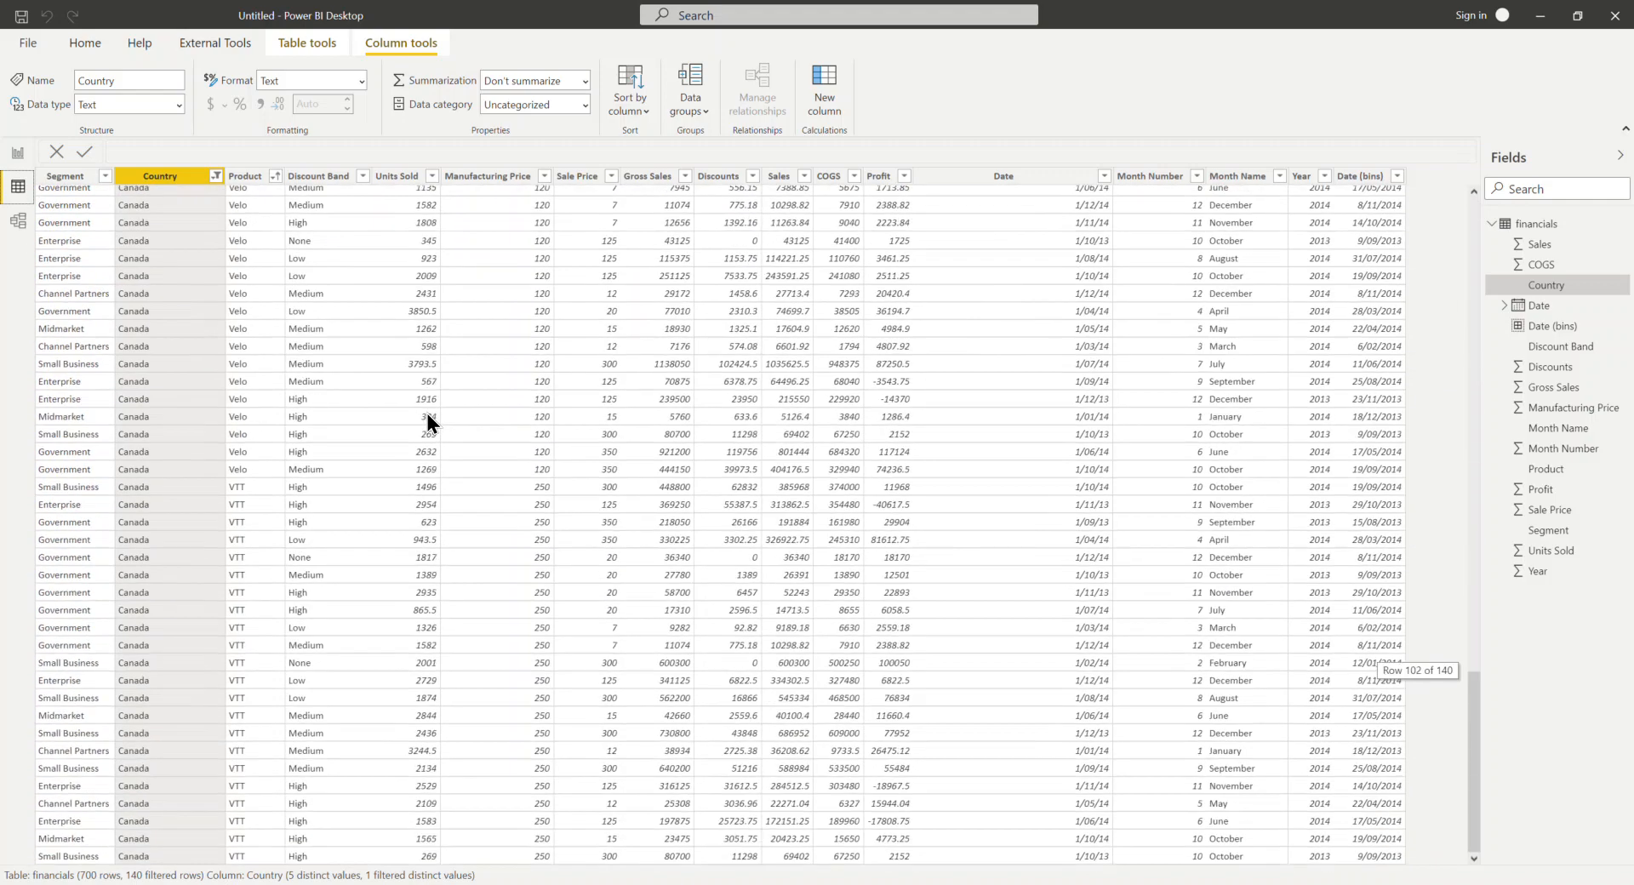
left_click(18, 160)
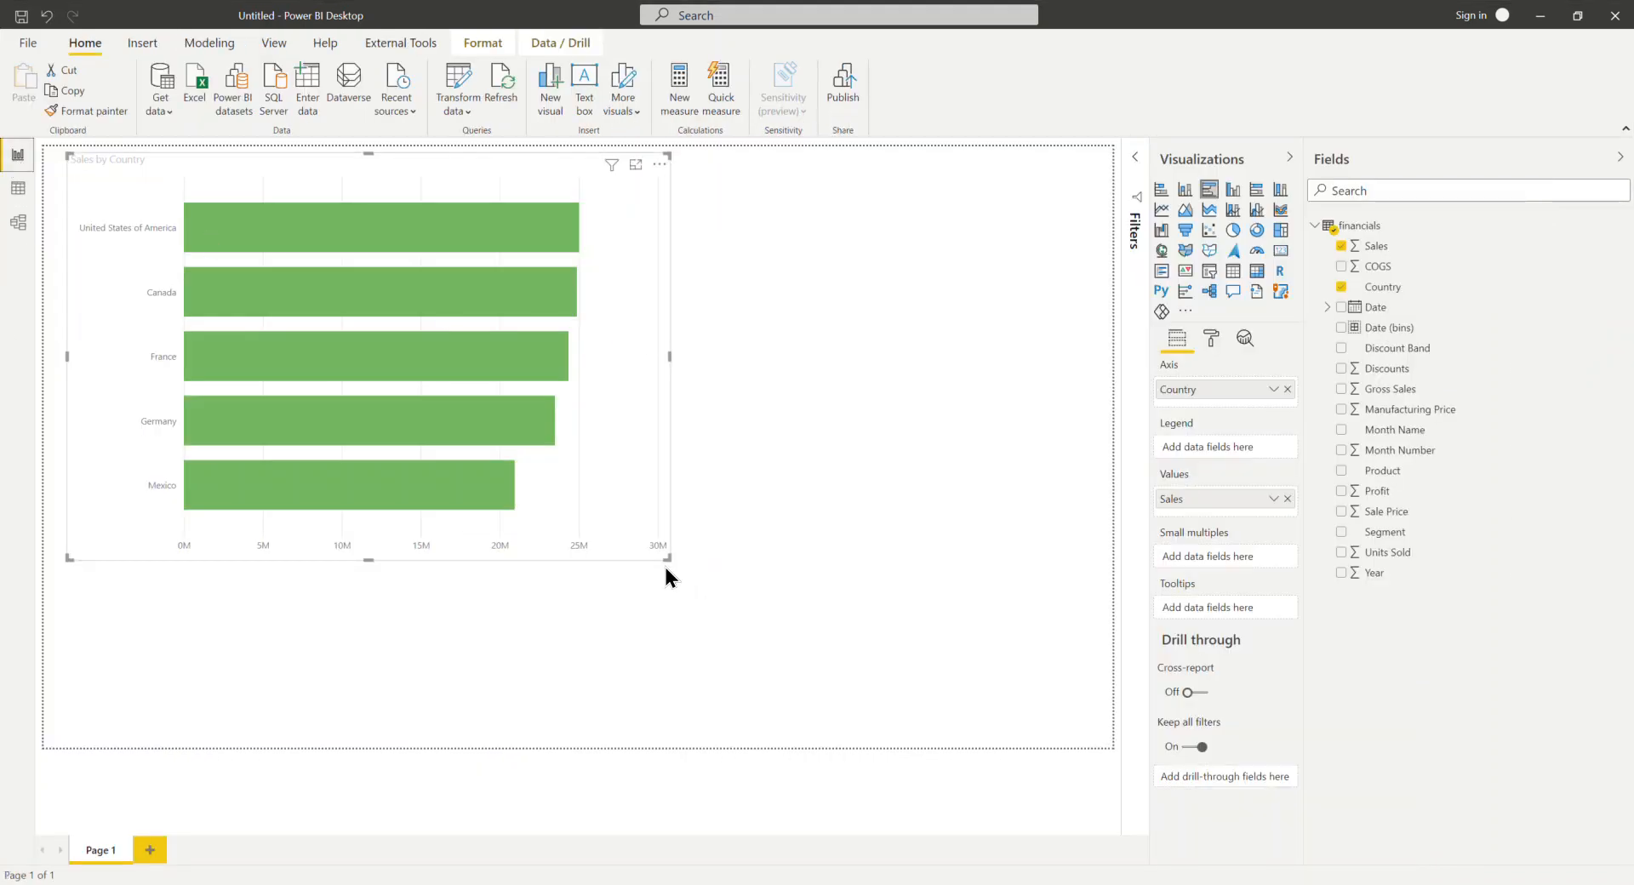